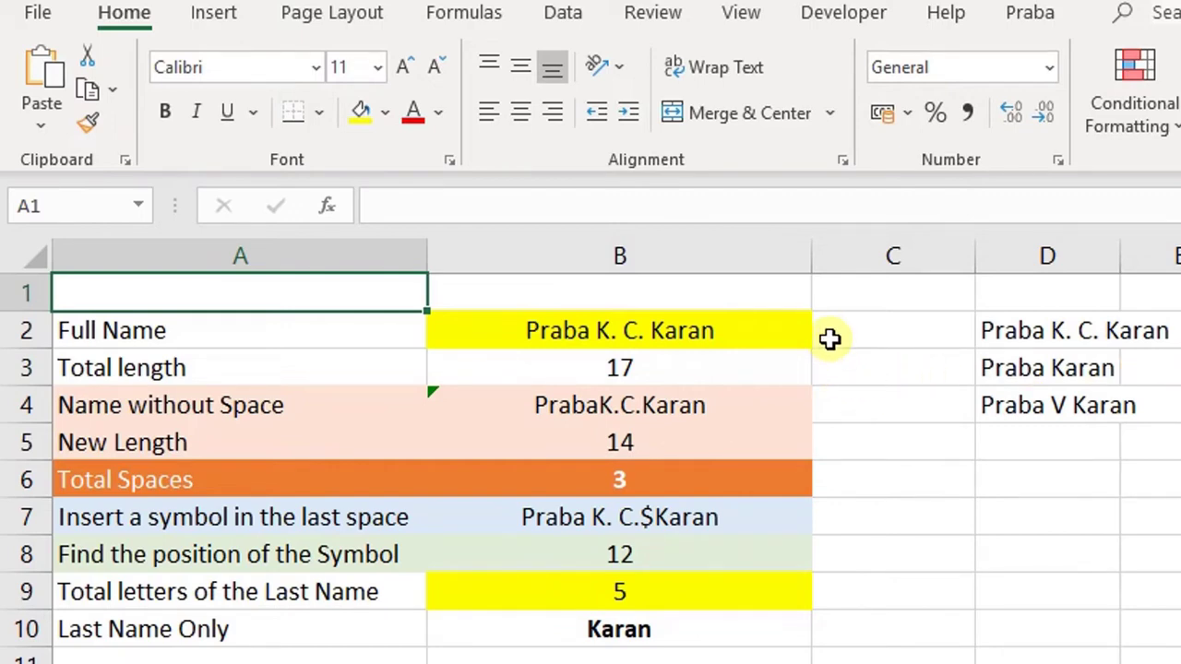
click(866, 334)
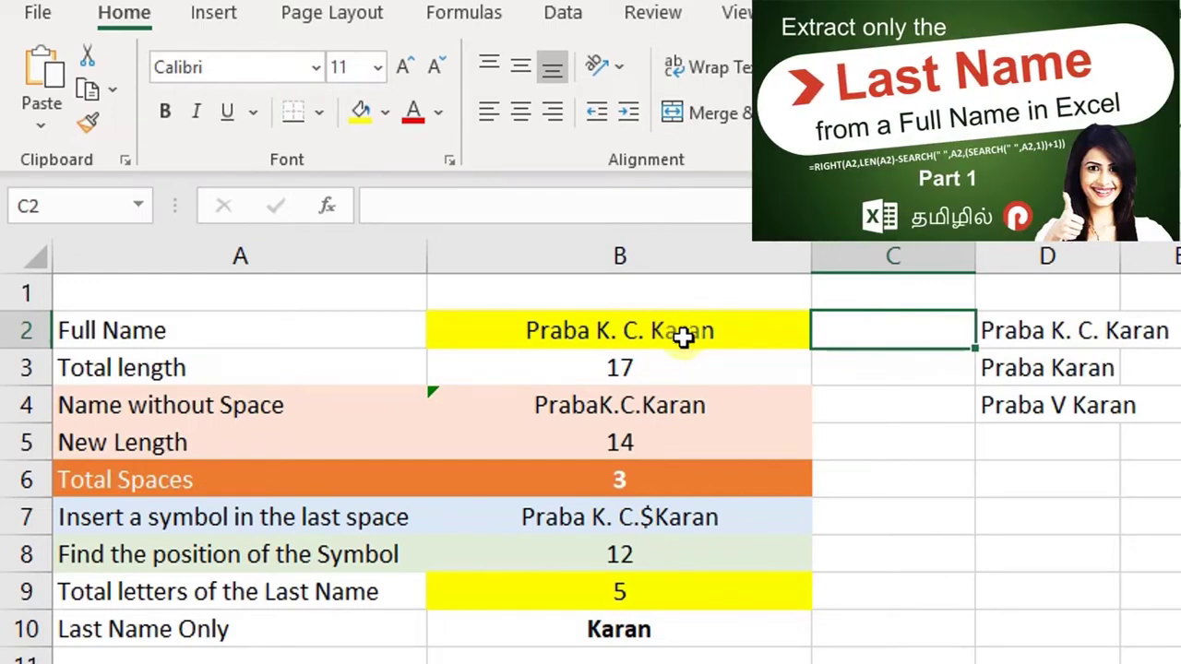
click(680, 337)
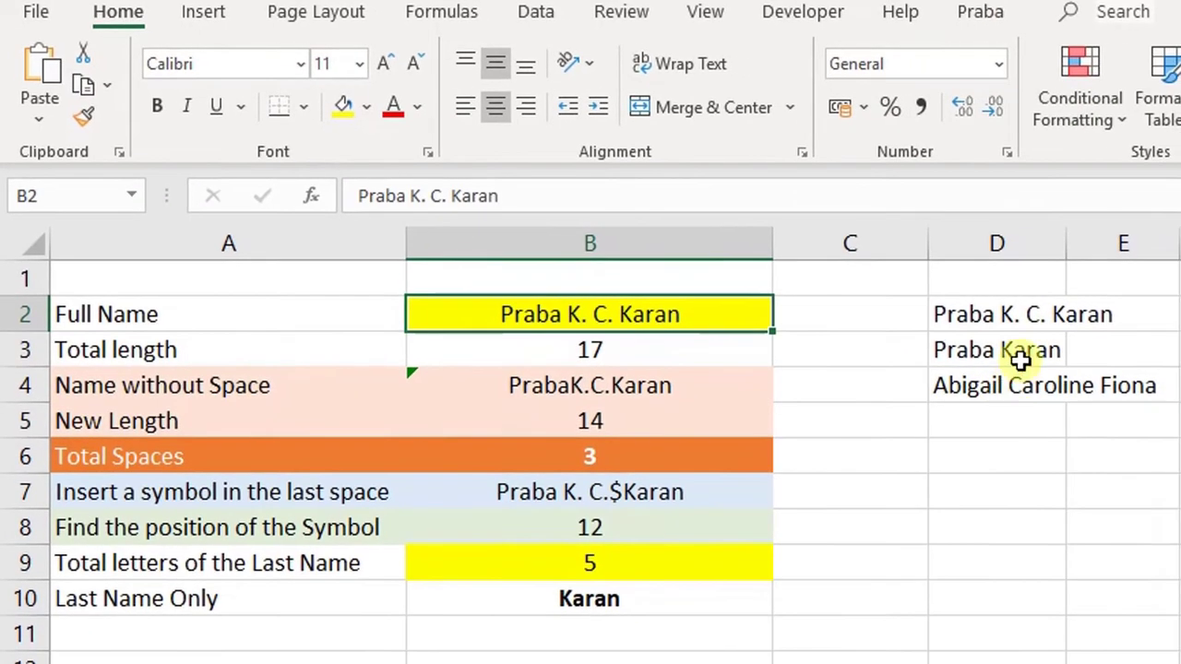
click(1064, 330)
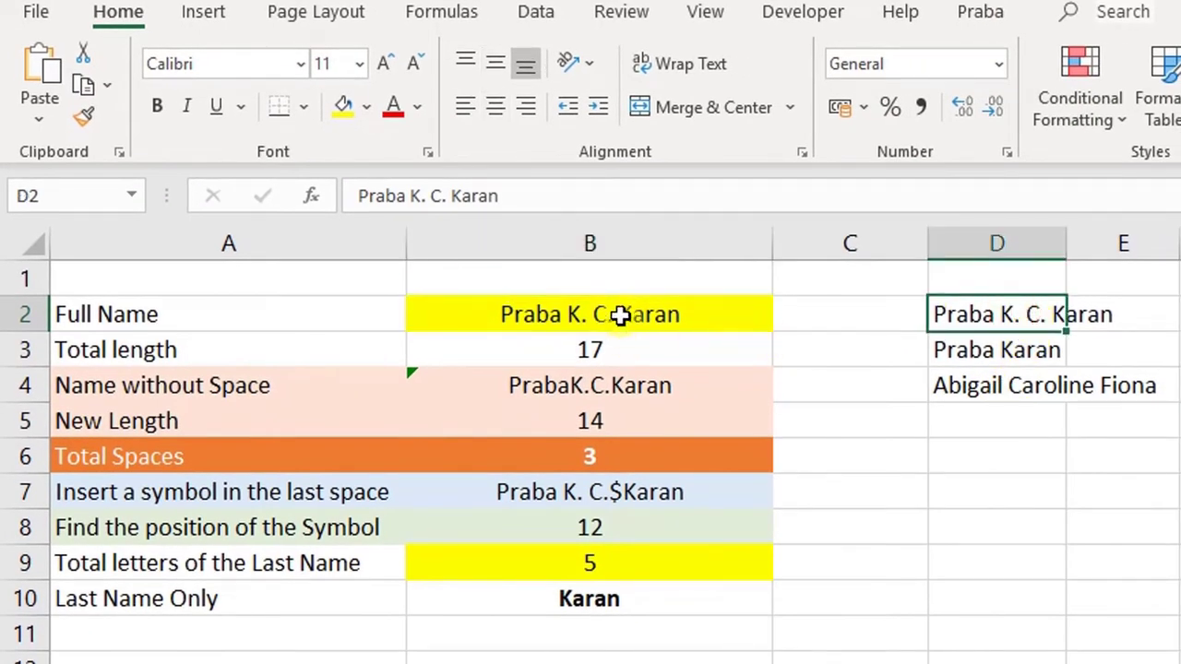
double_click(1004, 354)
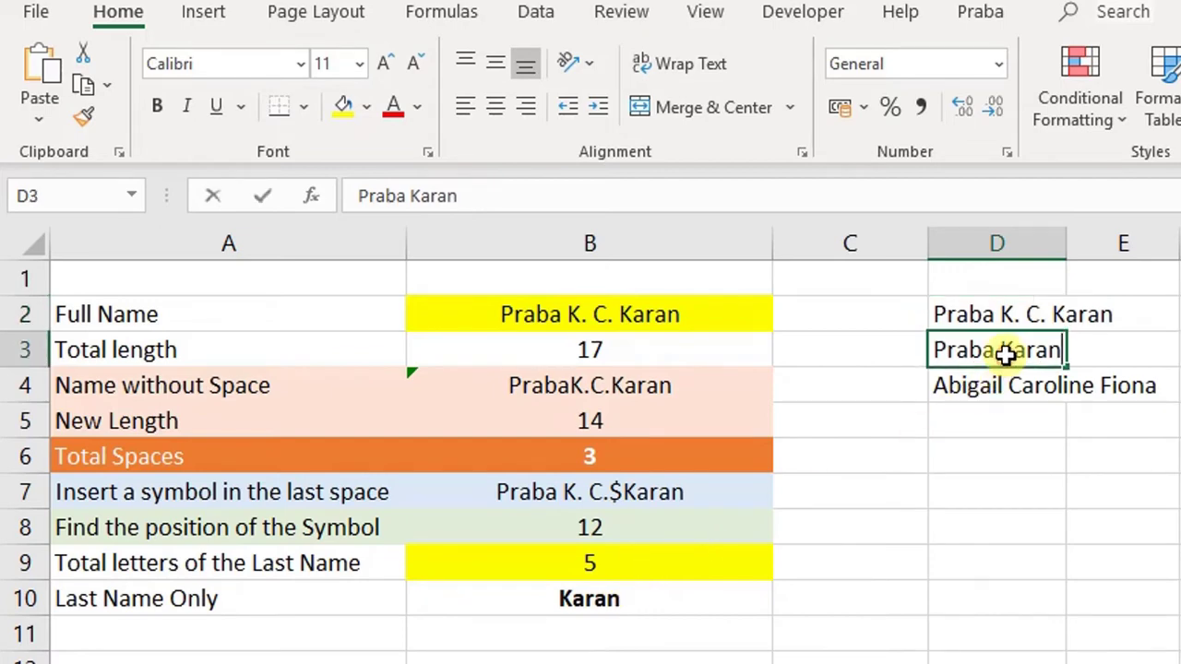
click(1006, 355)
key(ctrl+c)
key(Escape)
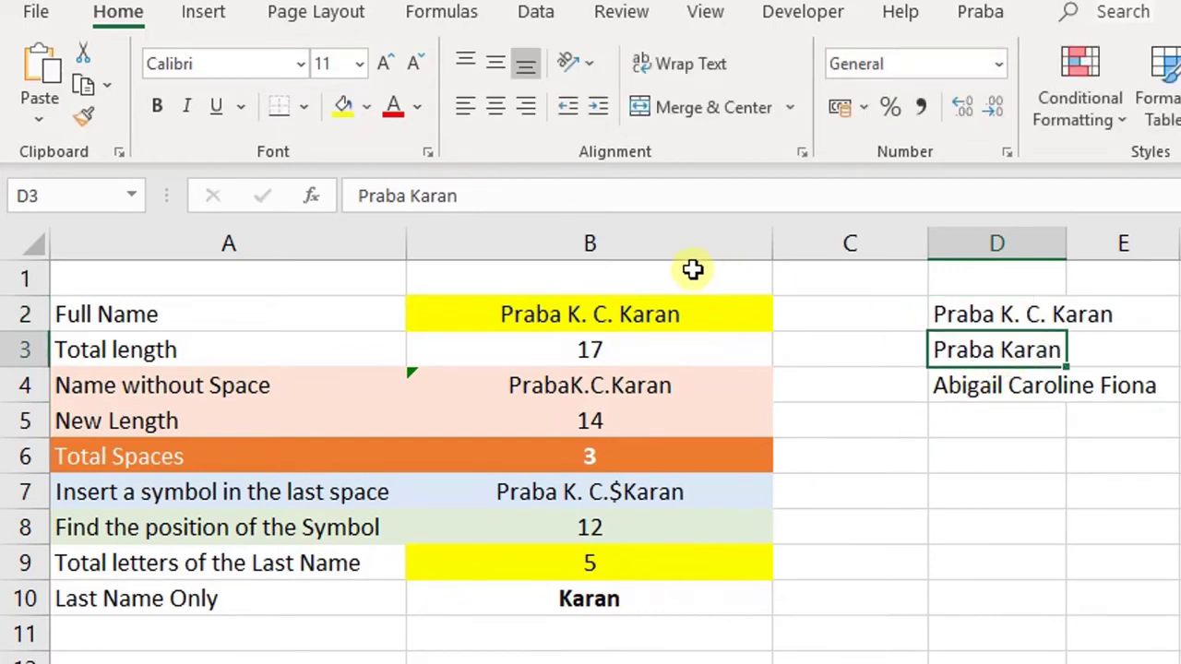
click(680, 311)
double_click(677, 308)
click(686, 307)
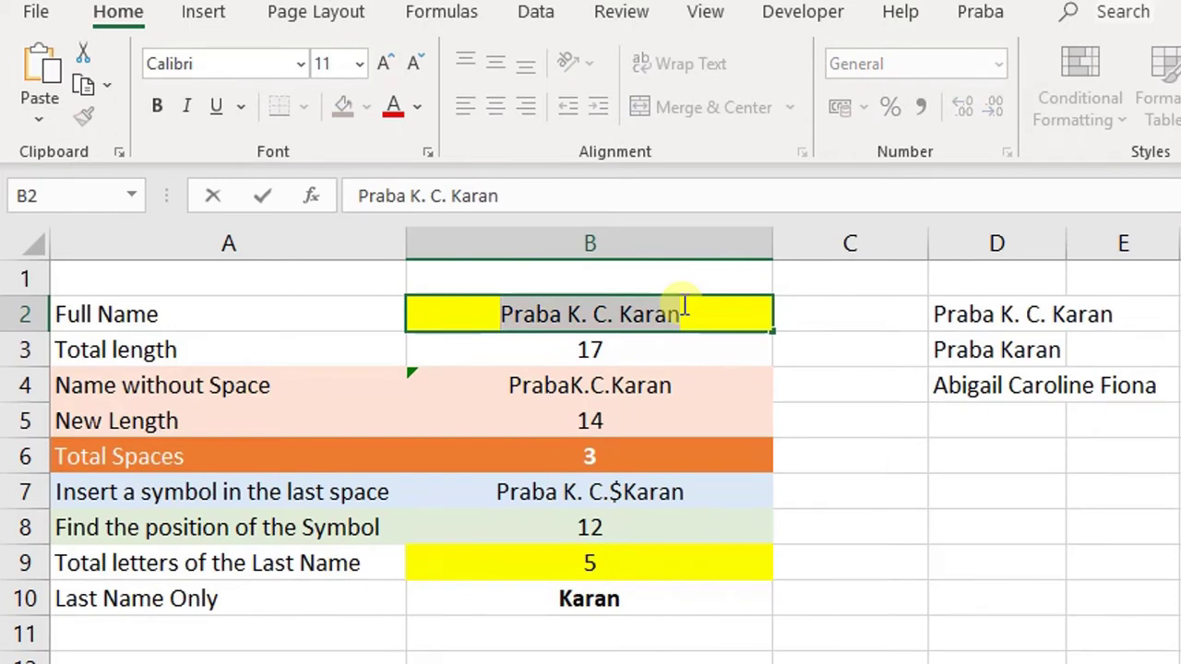
key(ctrl+v)
key(Return)
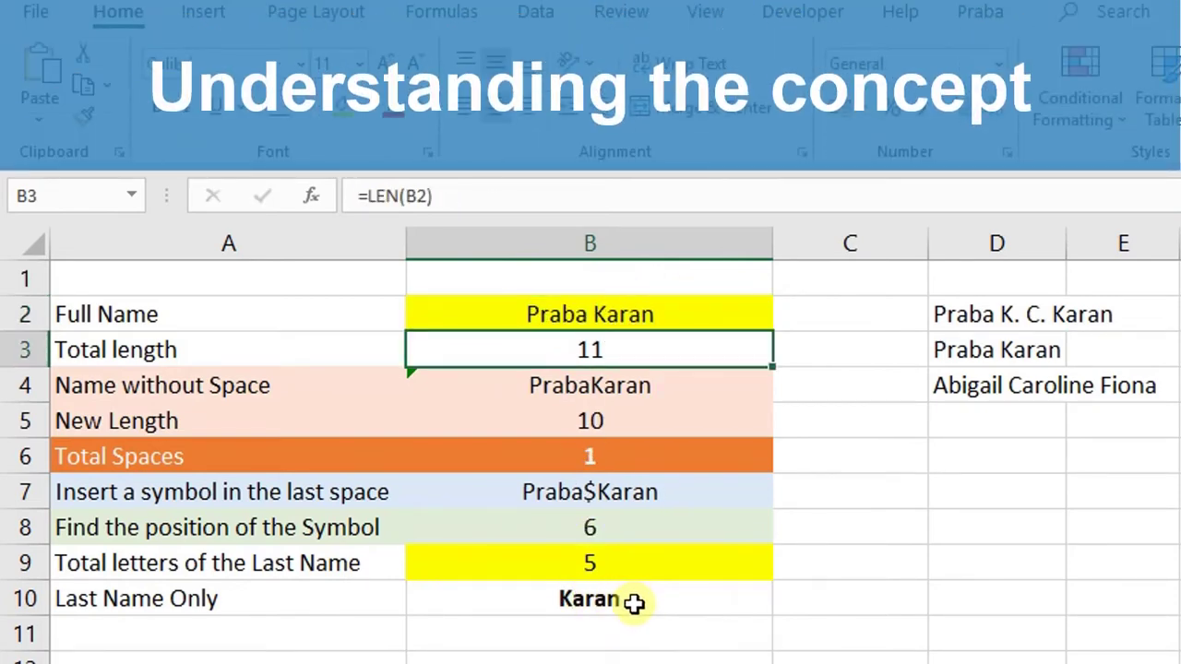
- Replace B2's name with Abigail Caroline Fiona, copied from D4
double_click(939, 378)
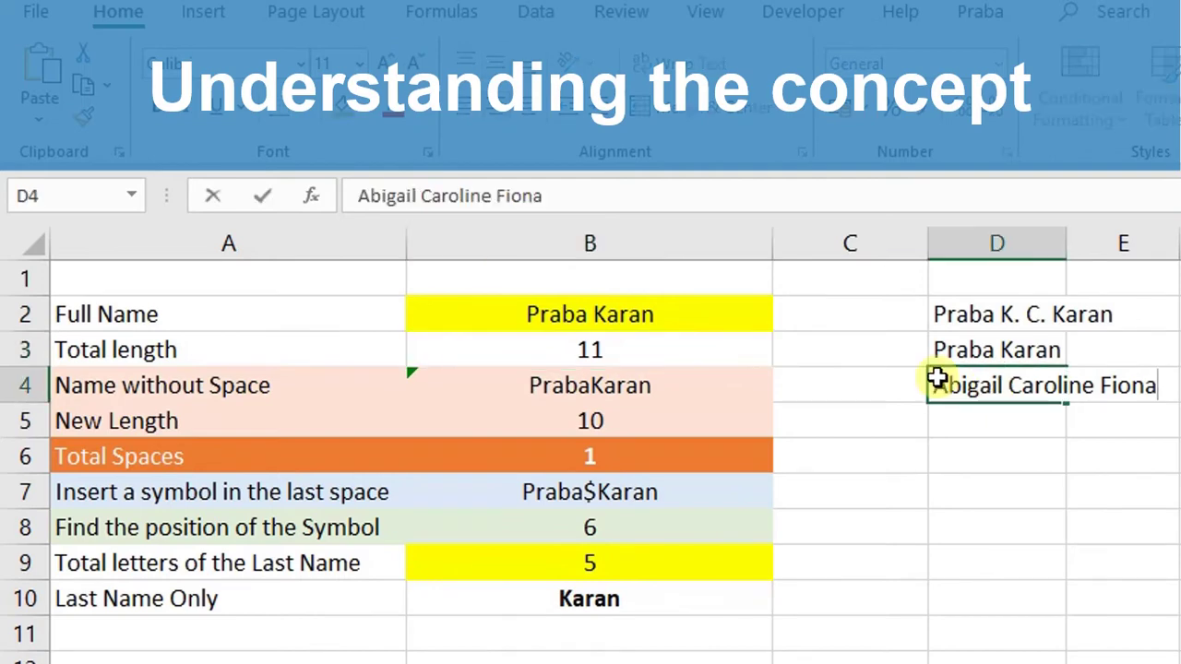
key(shift+Home)
key(ctrl+c)
double_click(730, 308)
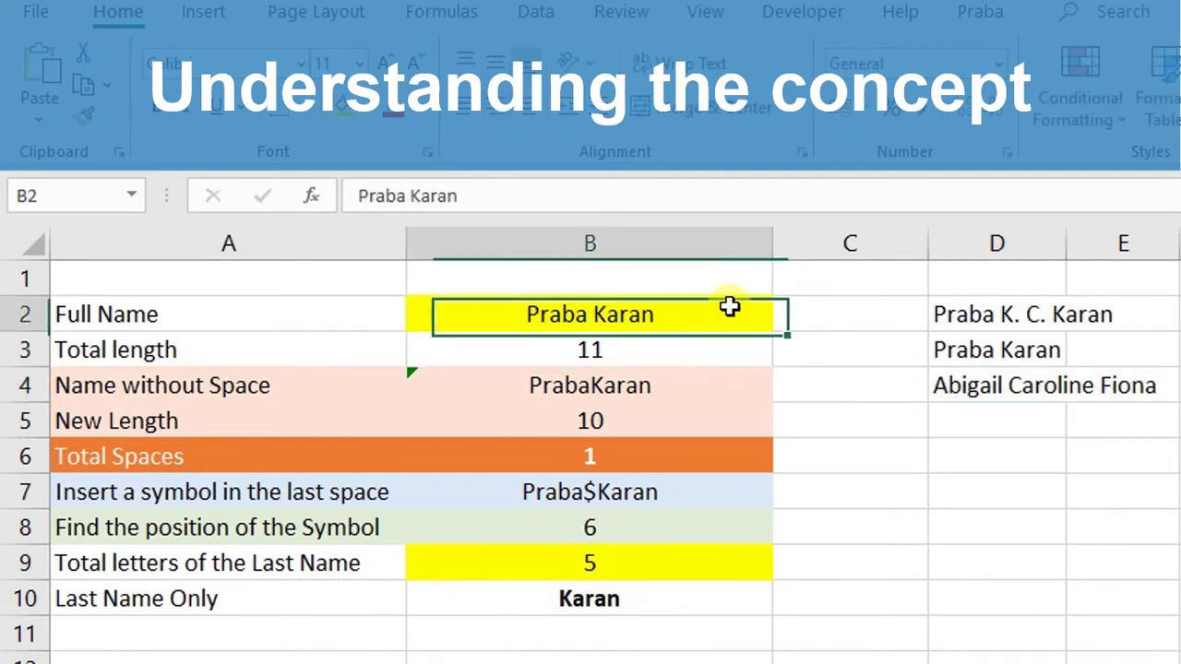
key(shift+Home)
key(ctrl+v)
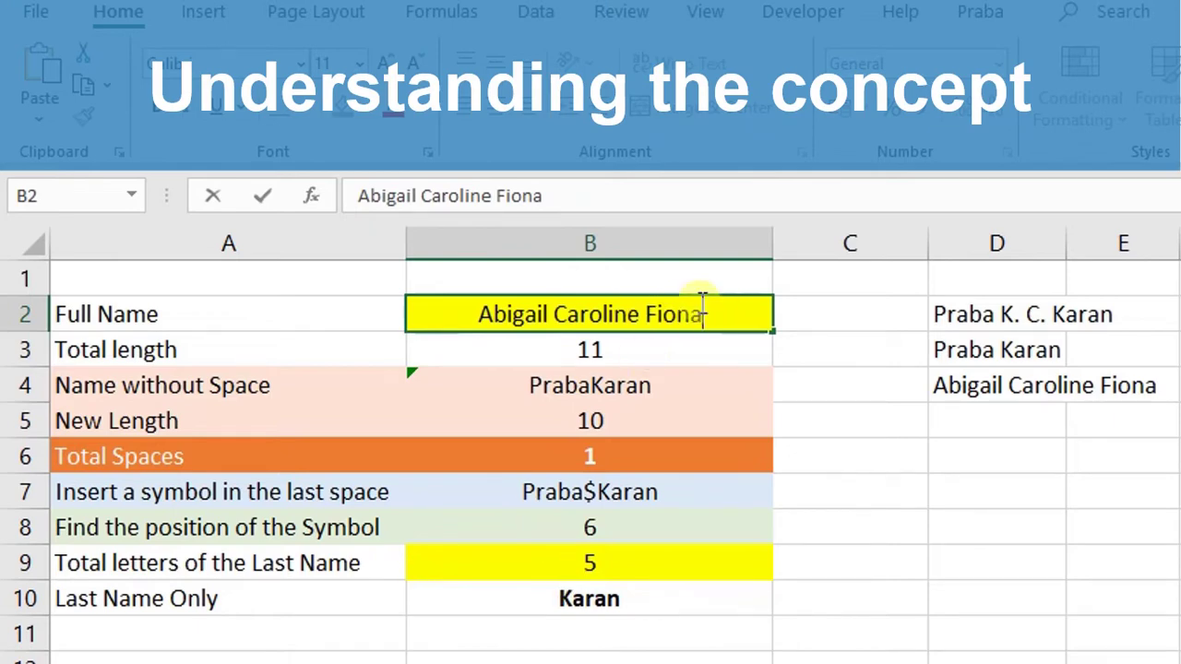
key(Return)
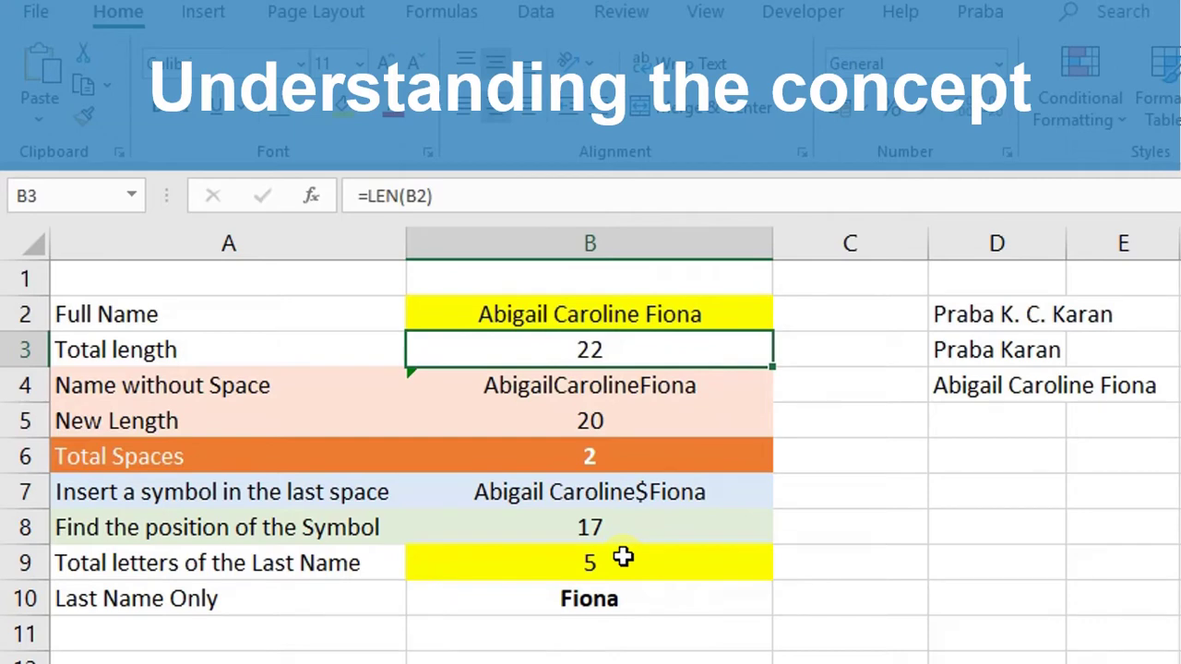
click(790, 312)
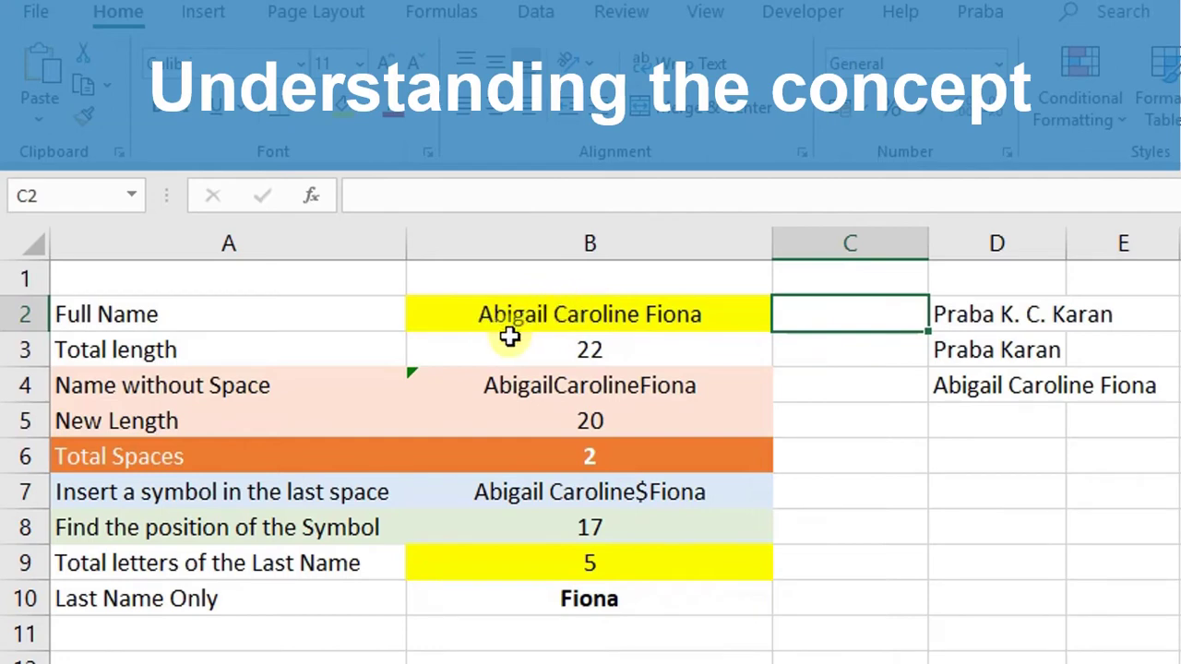
click(357, 353)
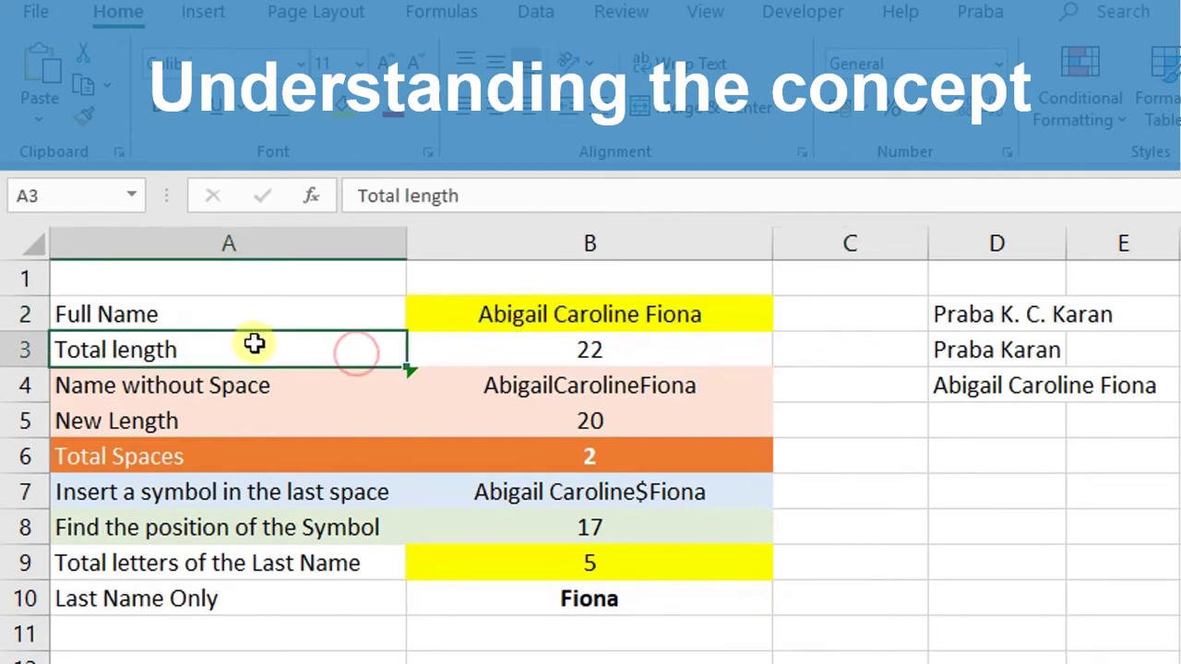
drag(255, 343, 659, 332)
click(381, 343)
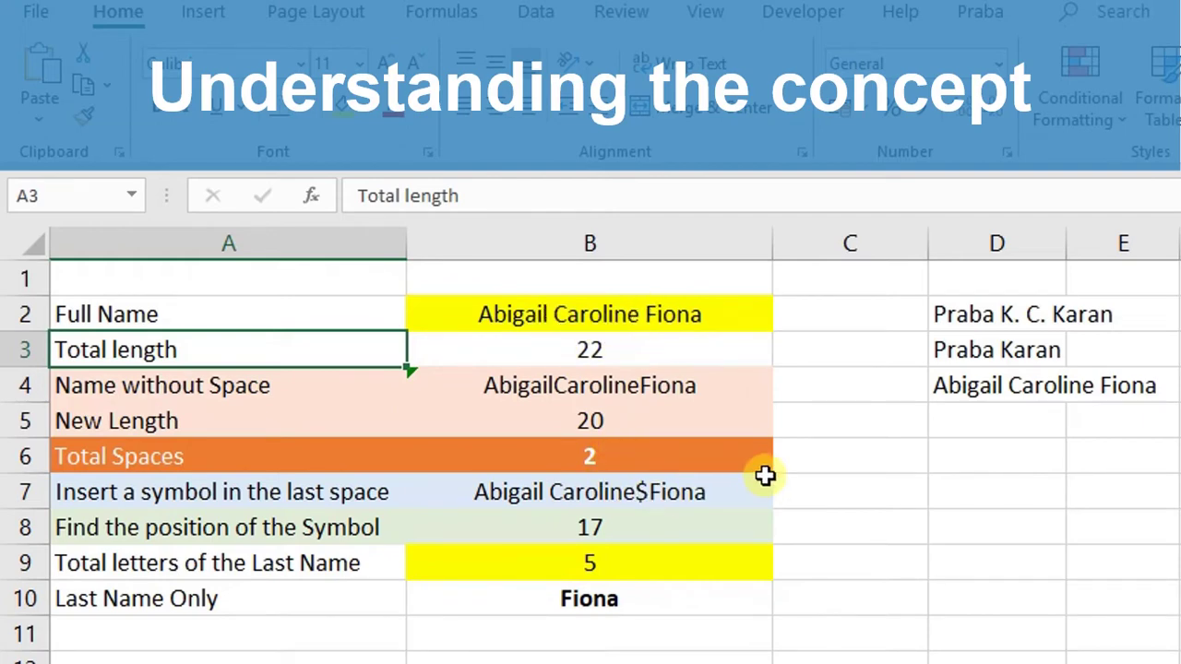
drag(812, 459, 810, 318)
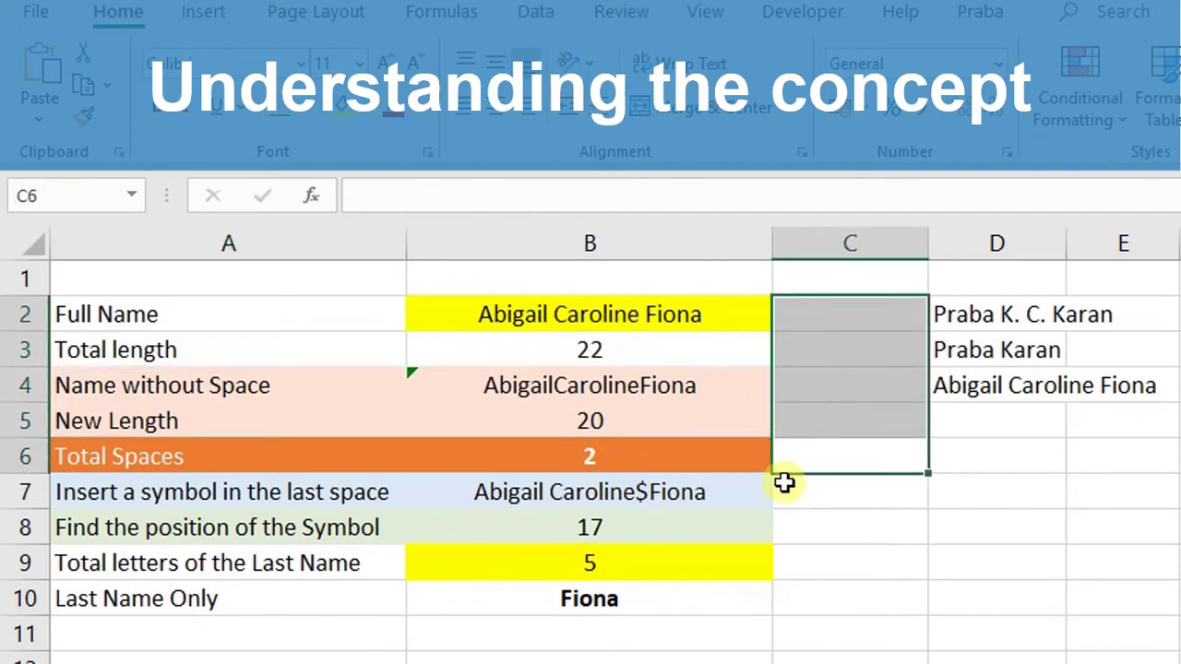
click(807, 486)
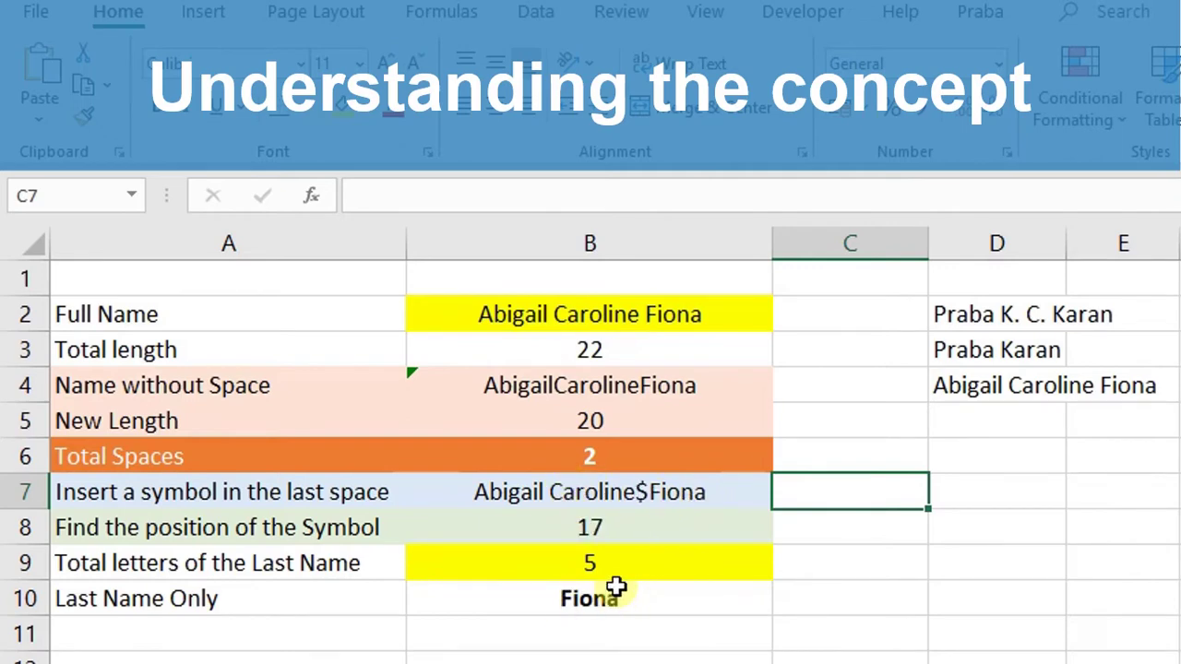
click(809, 522)
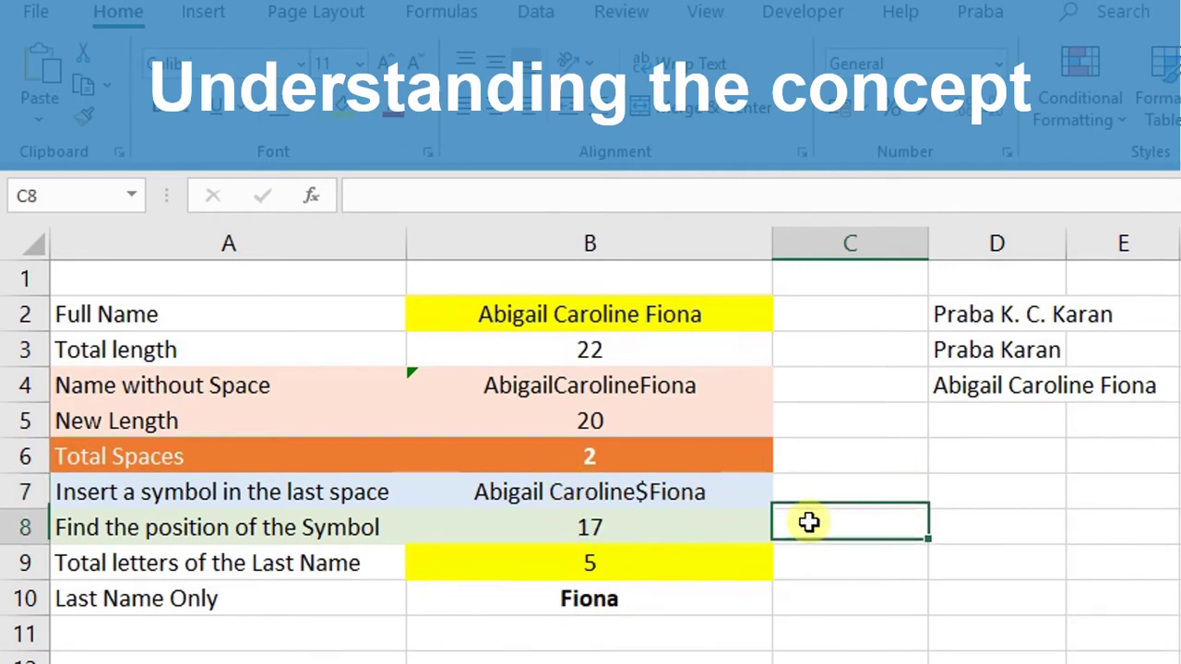
click(833, 345)
click(791, 519)
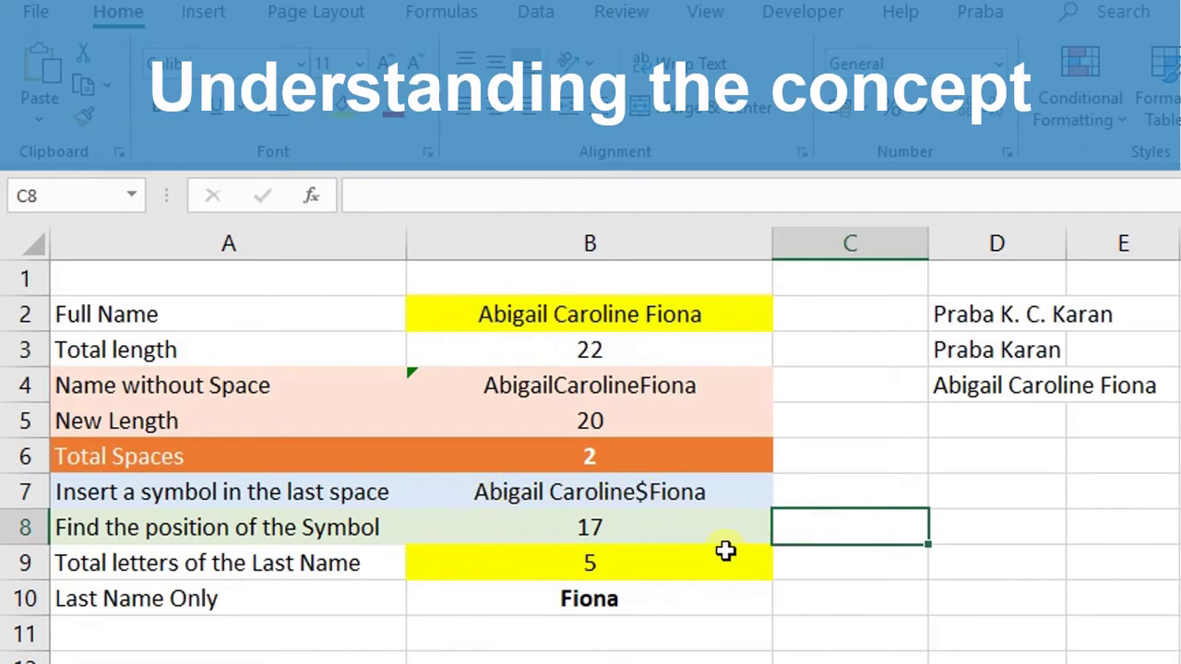
click(807, 576)
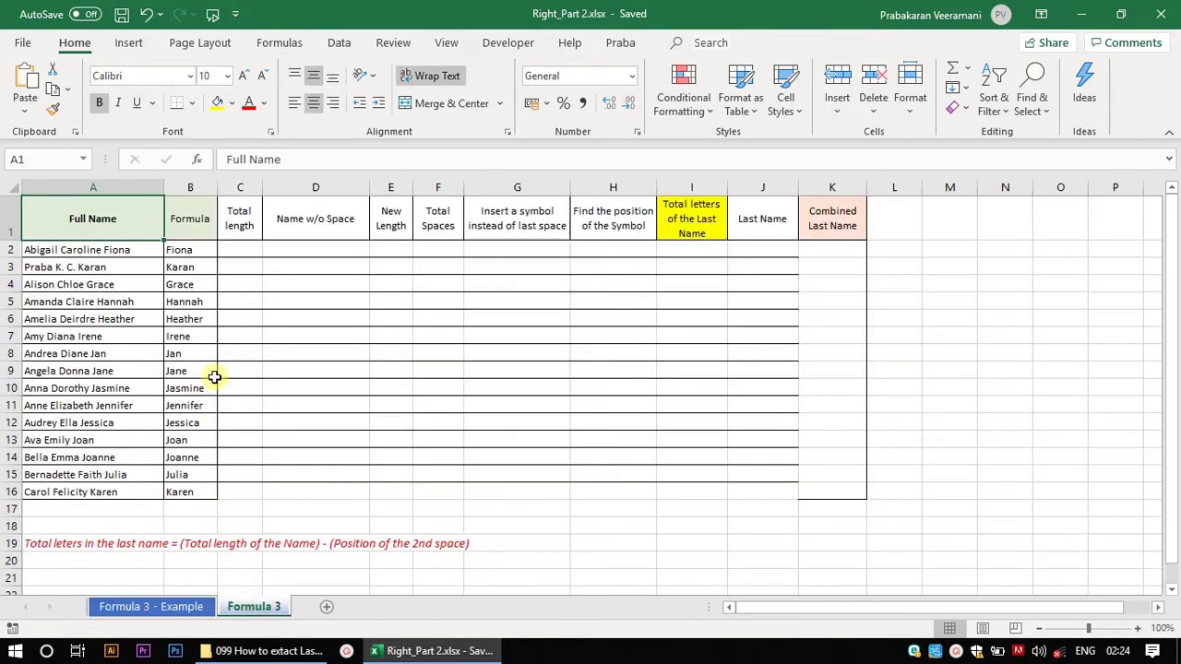
- Return to the Formula 3 sheet and highlight its empty helper column headings C1:J1
click(214, 370)
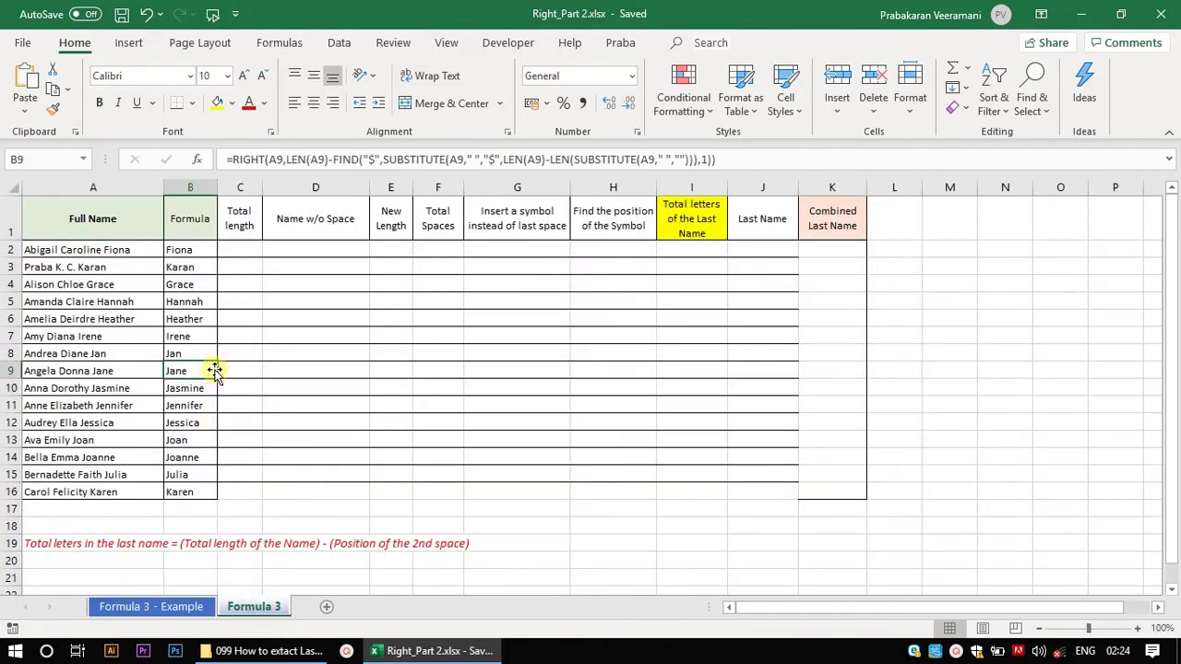
click(192, 607)
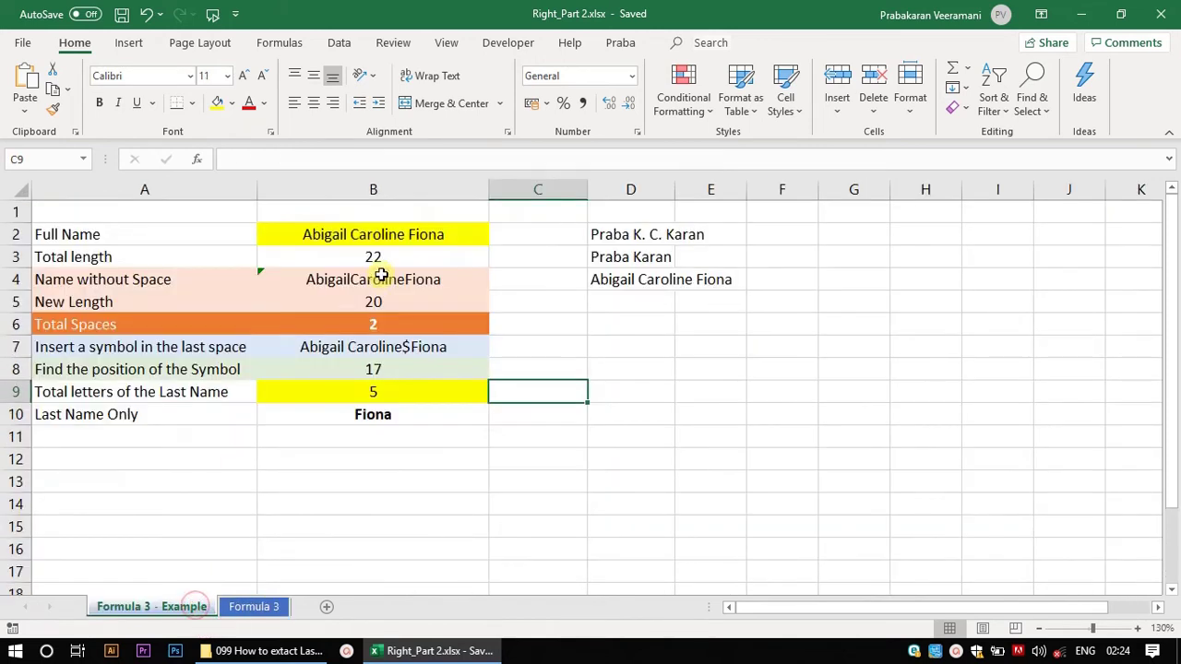
click(258, 608)
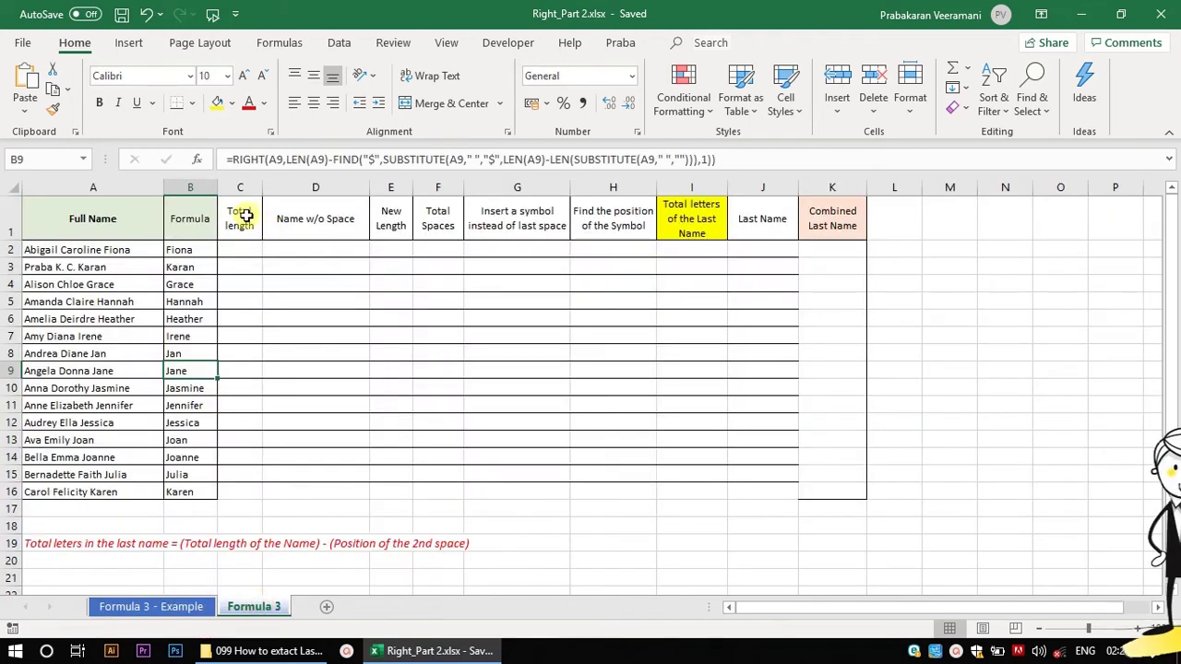
drag(247, 216, 740, 199)
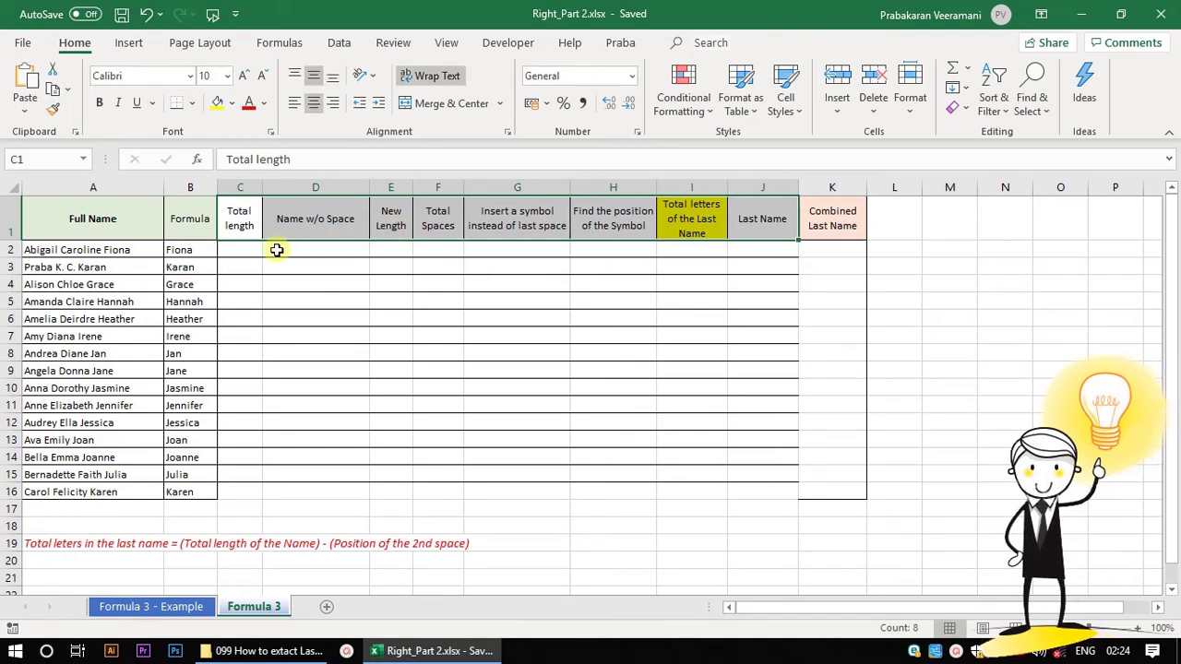
click(239, 250)
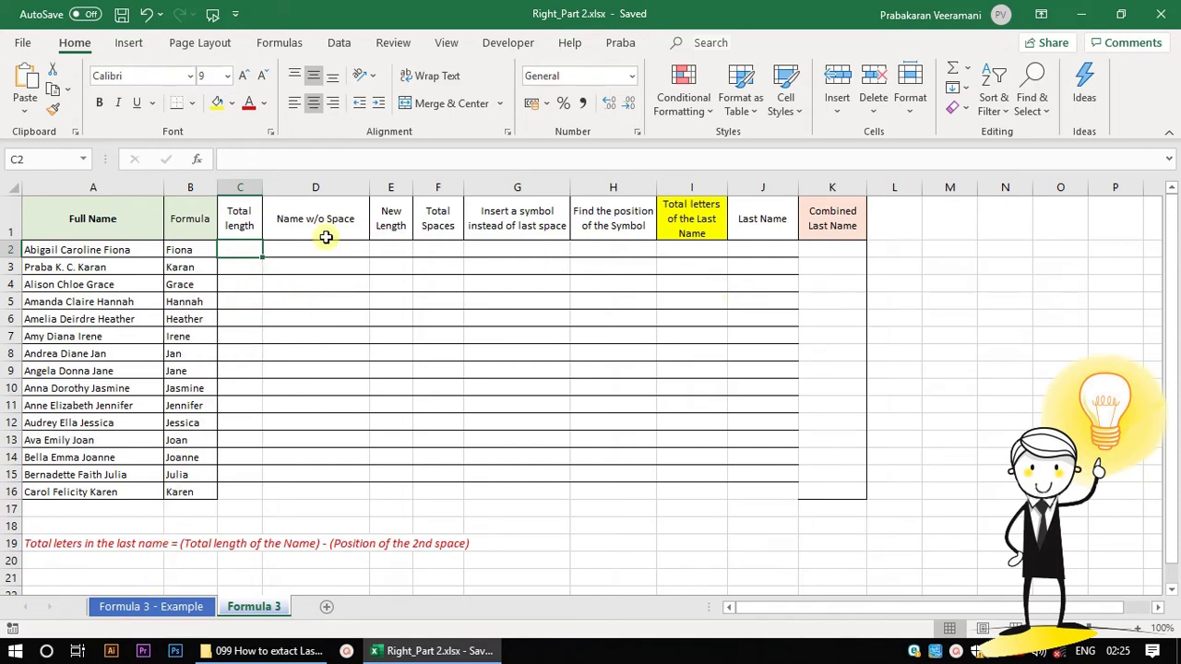
drag(247, 220, 698, 218)
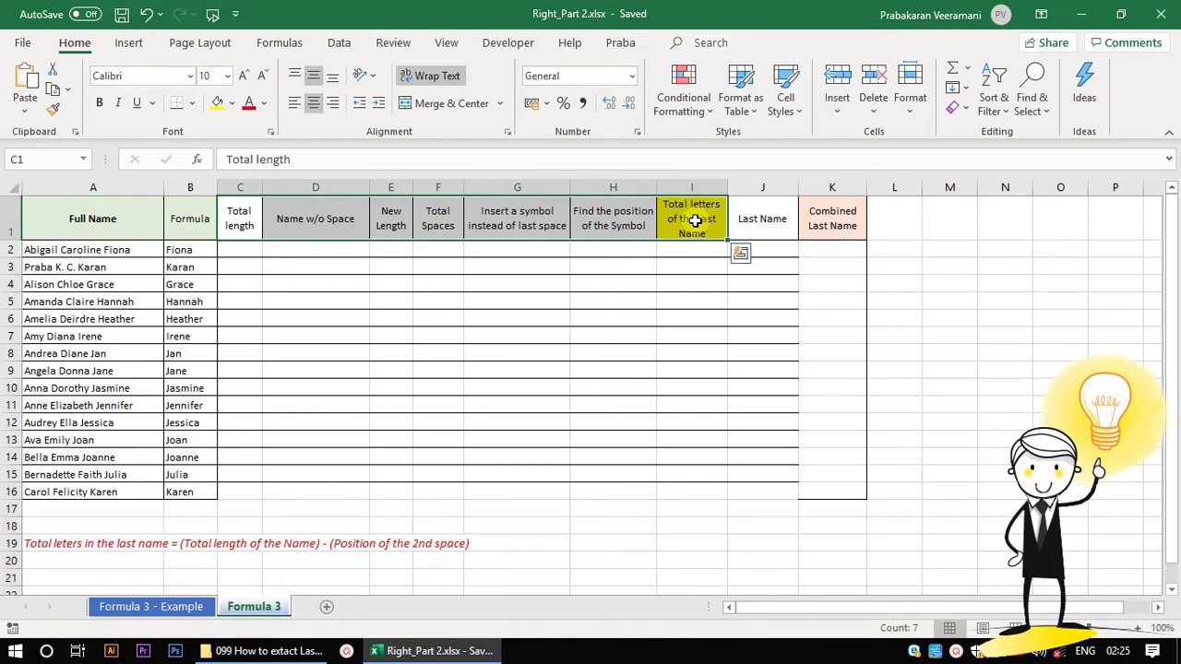
- Enter =LEN(A2) in C2 so the first total length reads 22
click(238, 251)
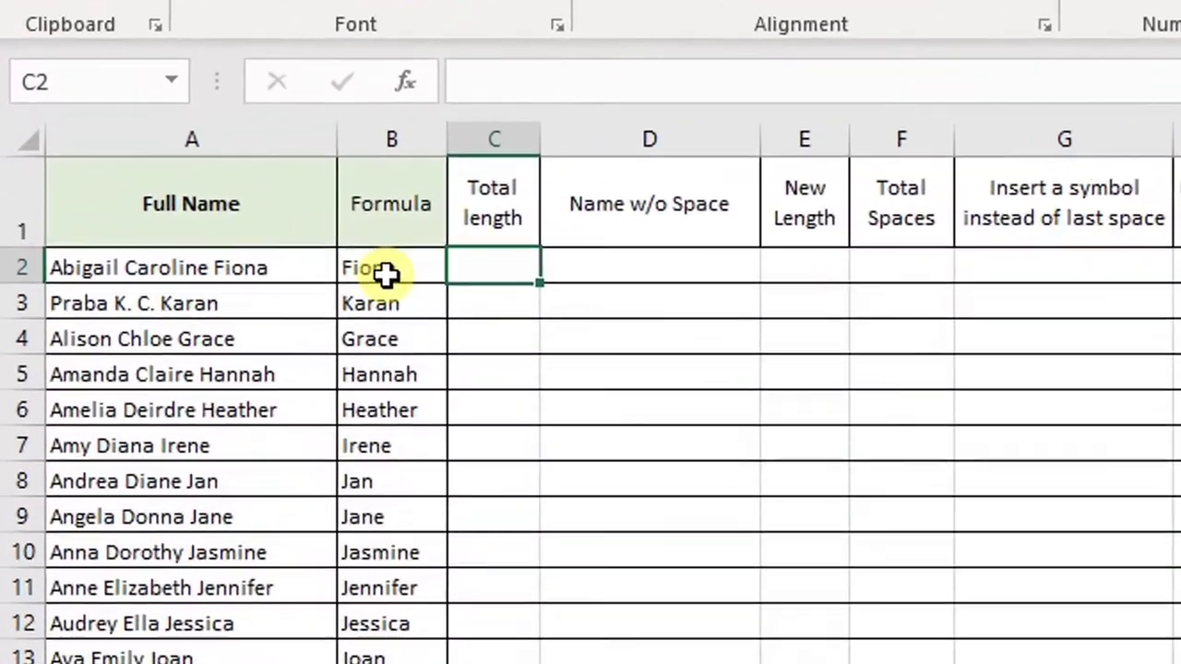
text(=)
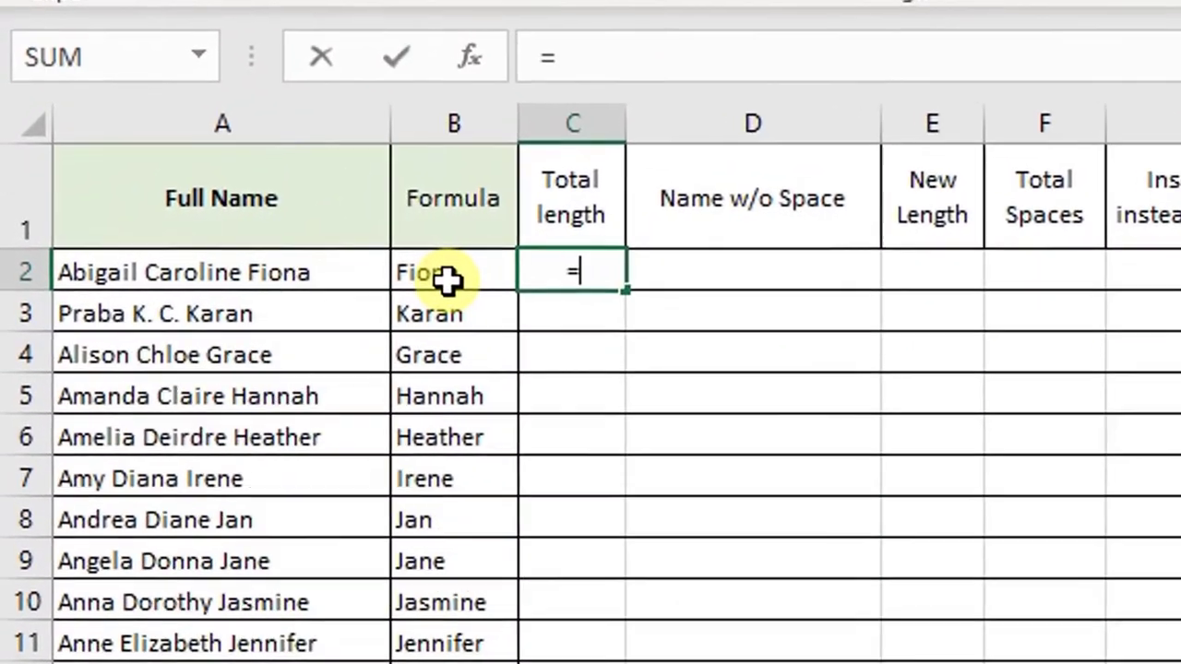
text(len)
key(Tab)
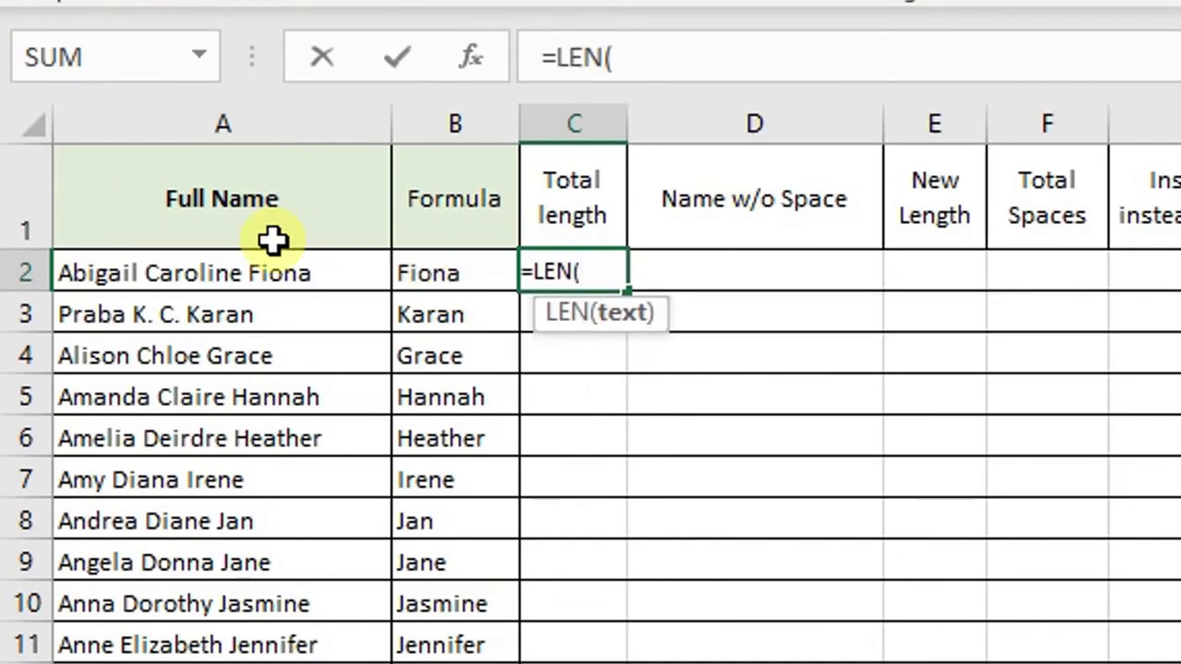
click(256, 268)
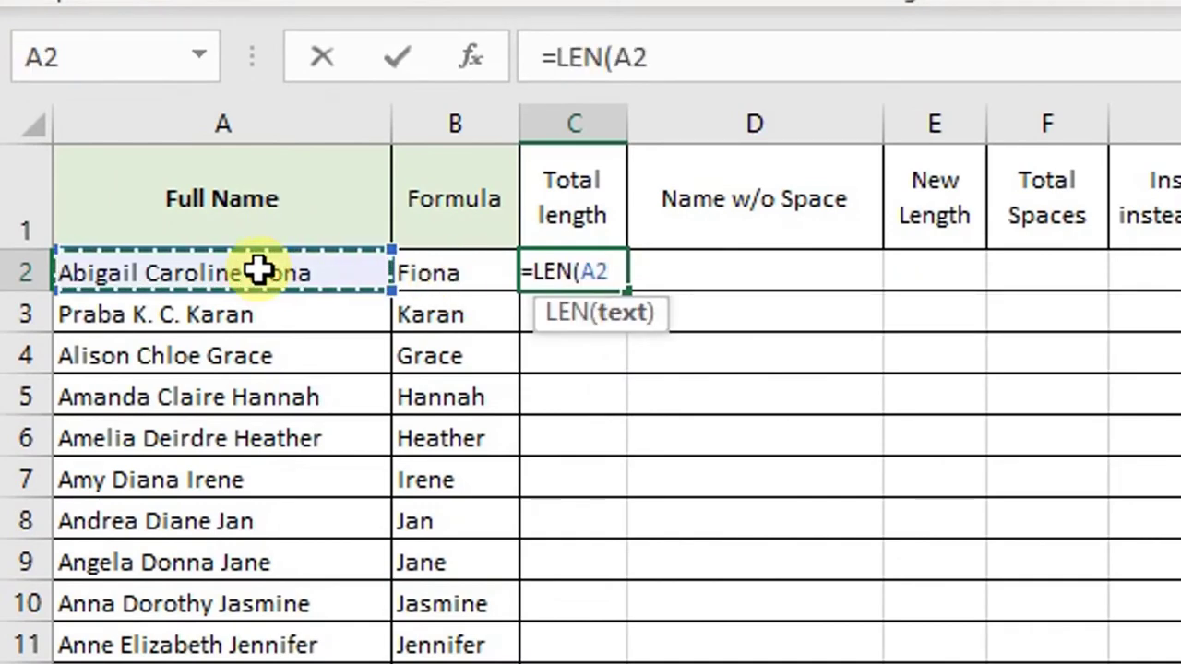
key(Return)
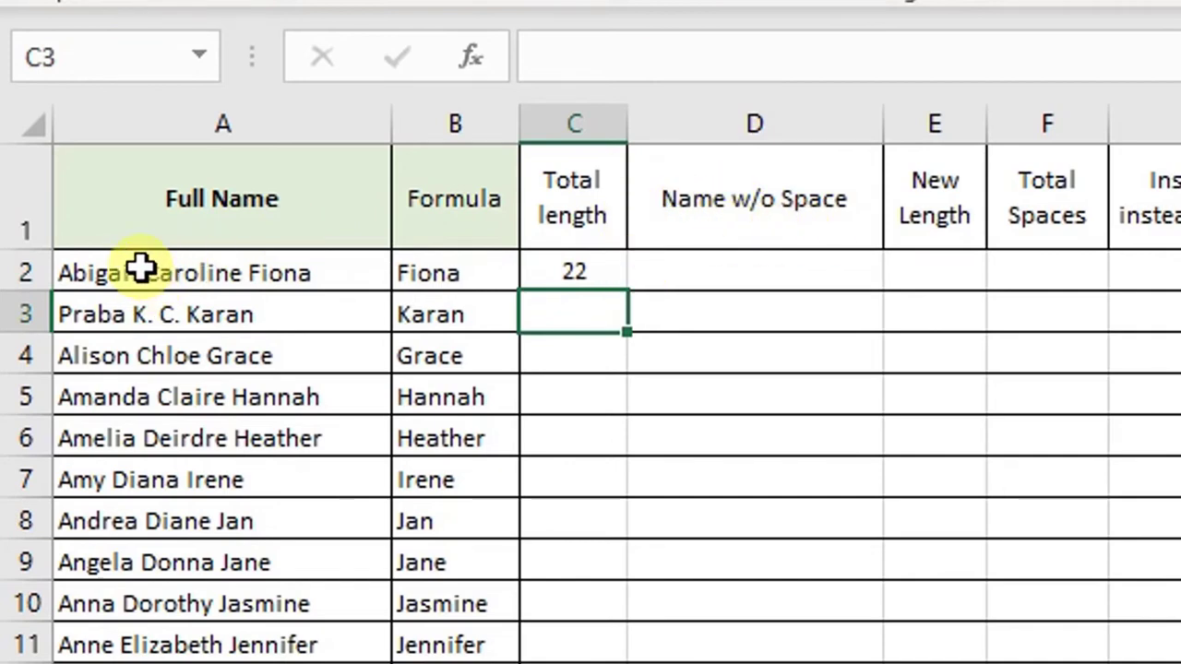
click(706, 264)
- Enter =SUBSTITUTE(A2," ","") in D2 to get AbigailCarolineFiona
text(=)
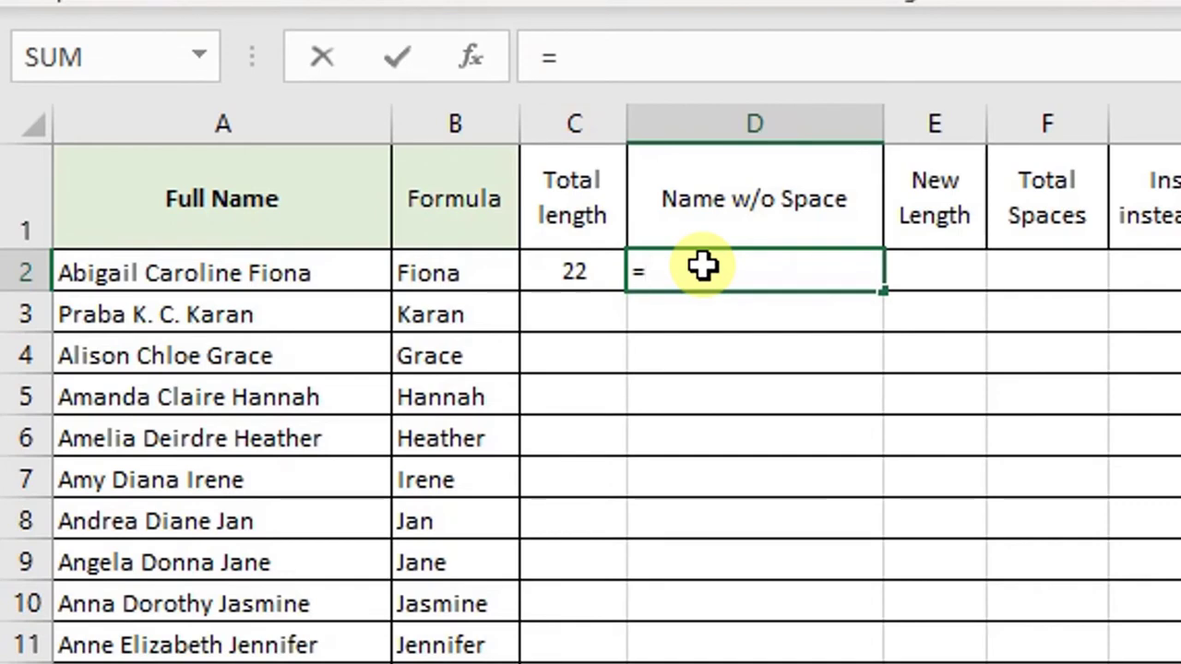
text(sub)
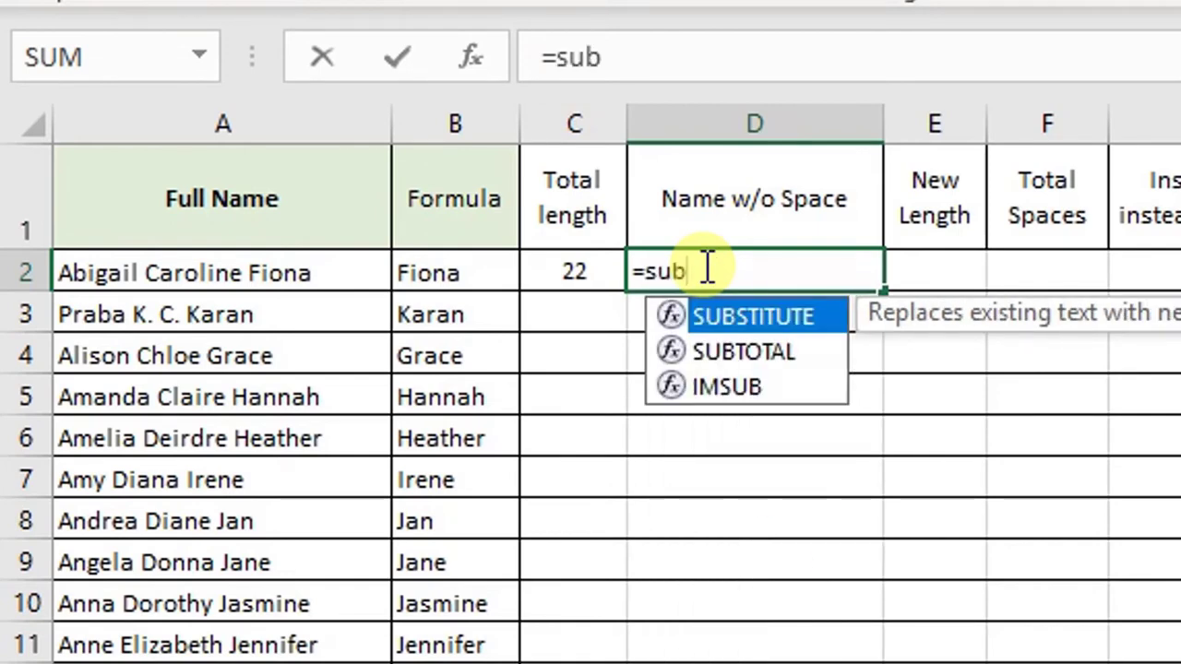
key(Tab)
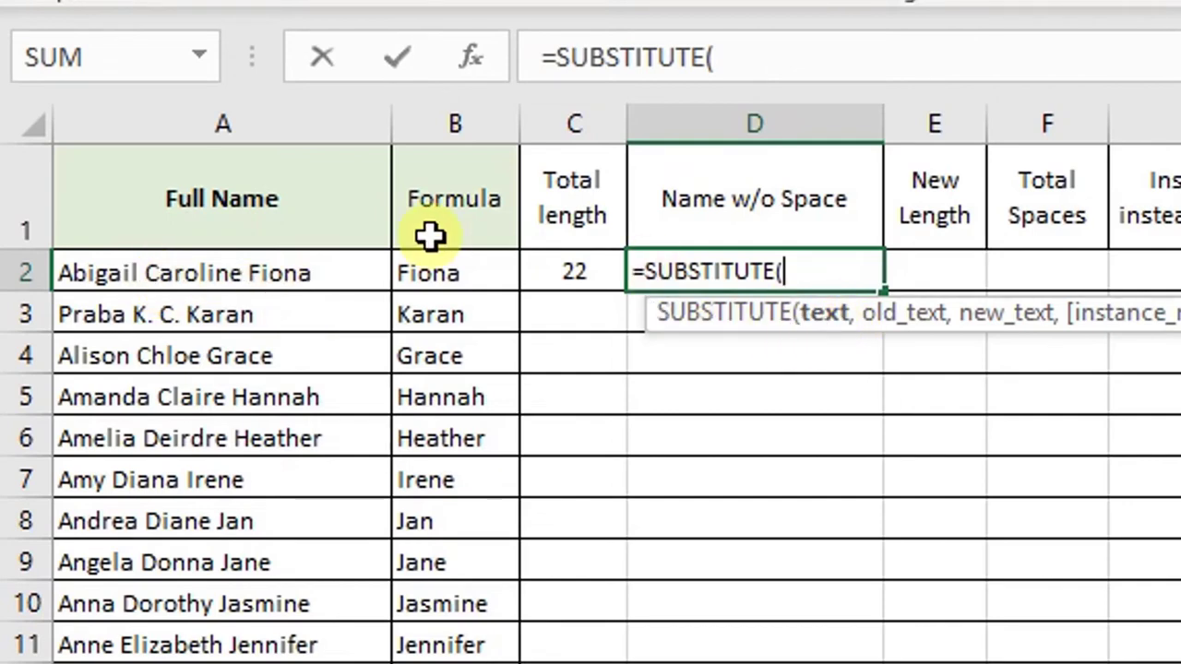
click(277, 268)
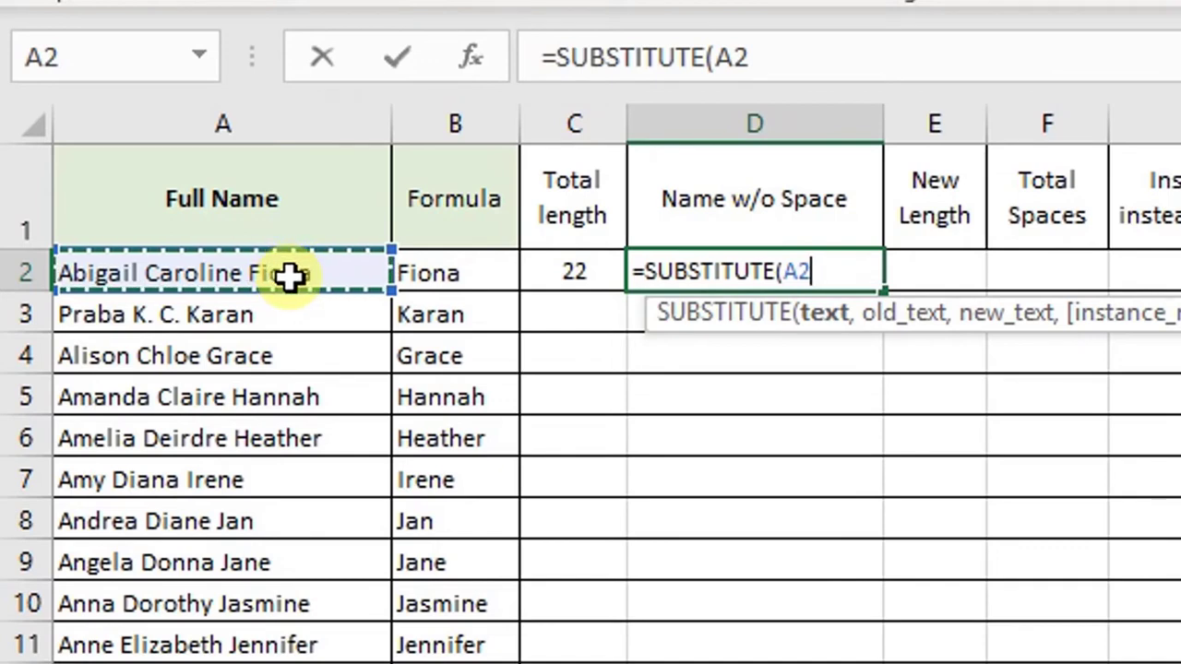
text(,)
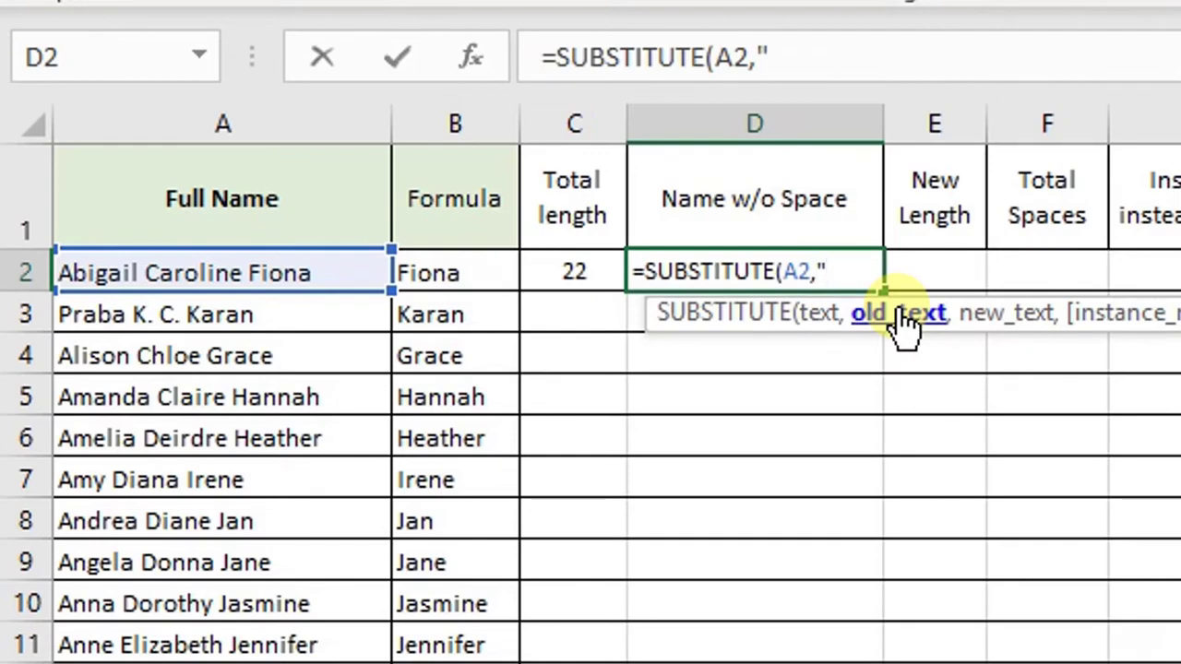
text(,)
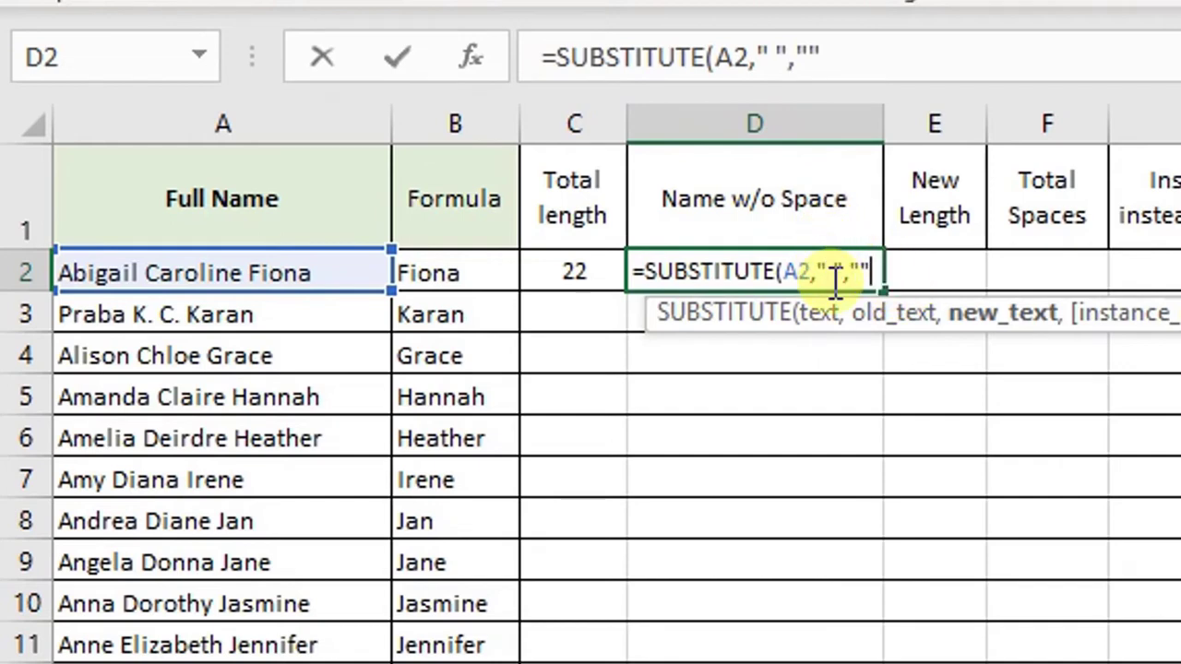
text(,)
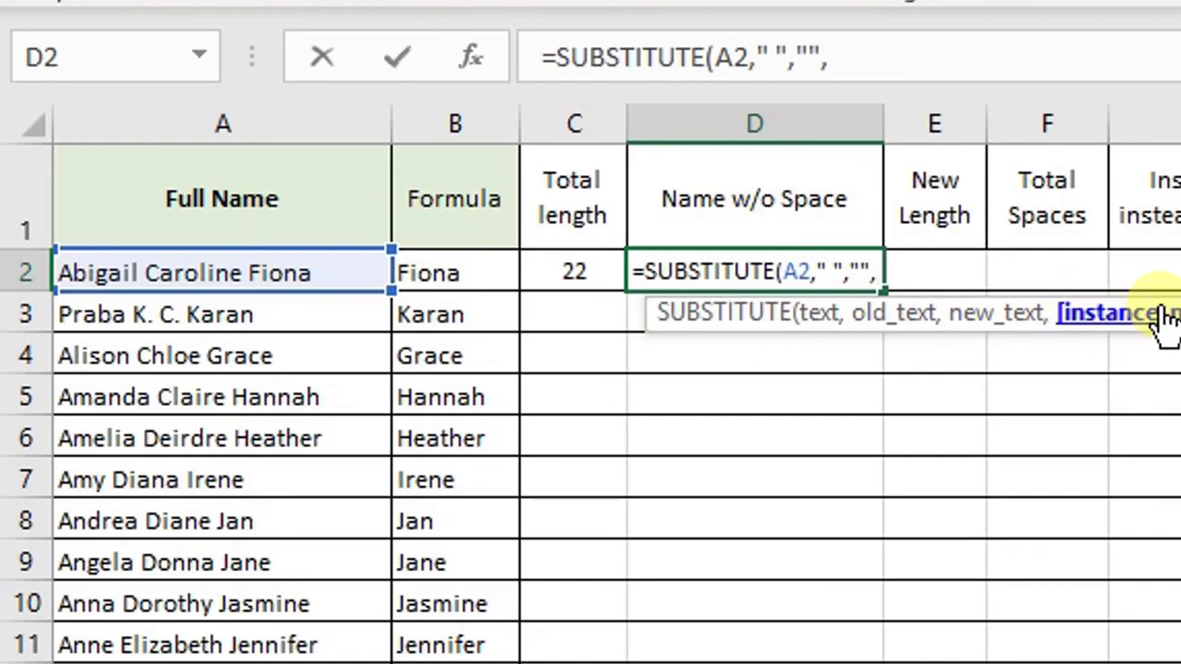
key(BackSpace)
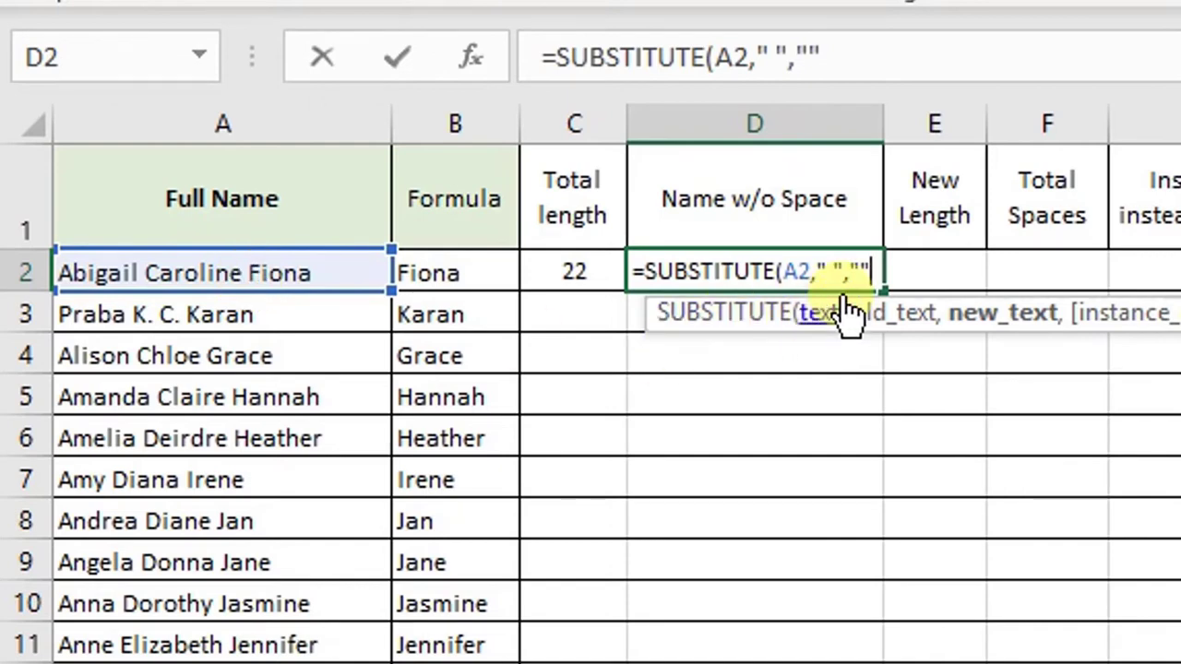
text())
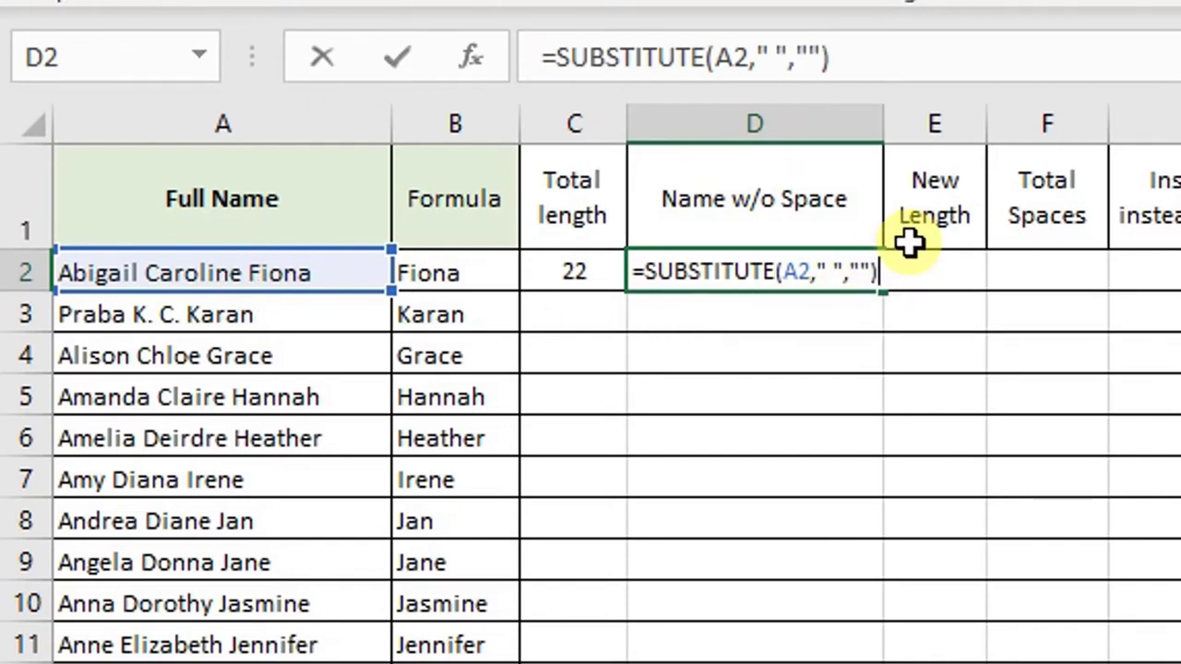
key(Return)
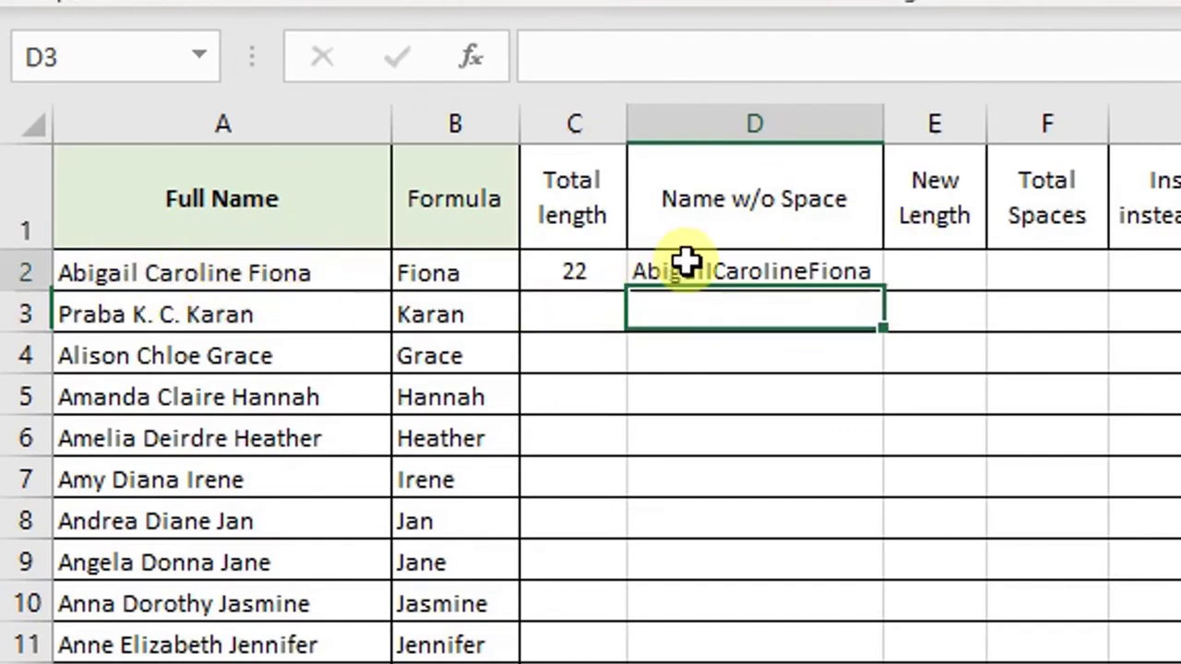
click(646, 275)
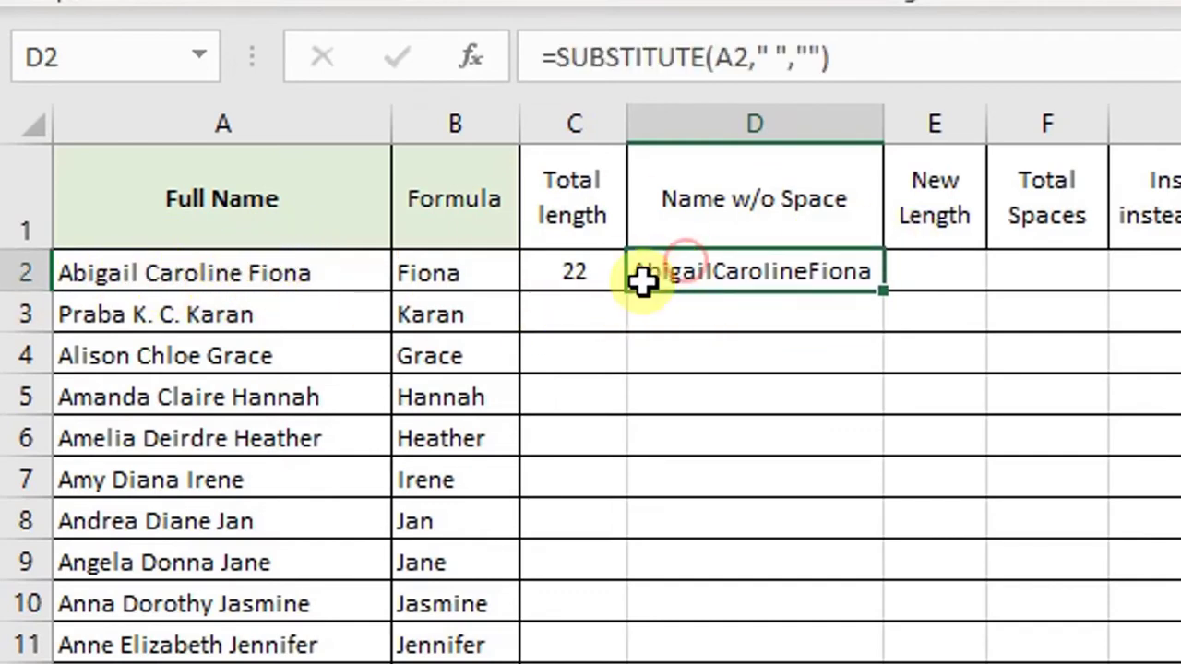
- Enter =LEN(D2) in E2, returning 20 characters
click(579, 274)
click(920, 284)
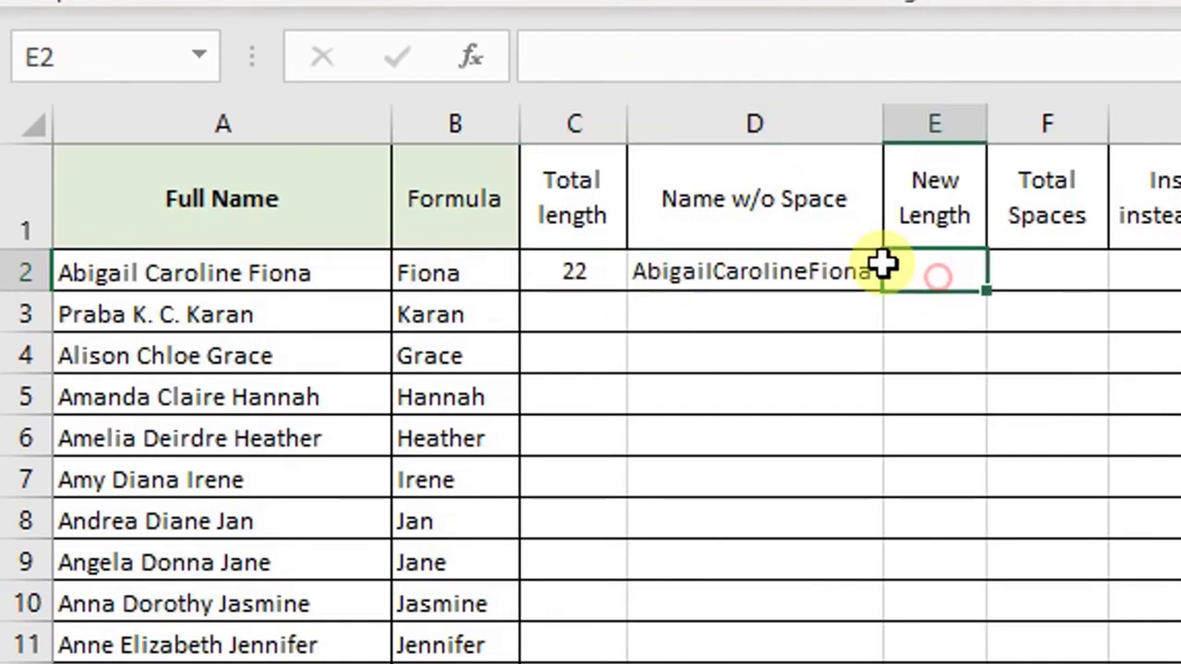
text(=)
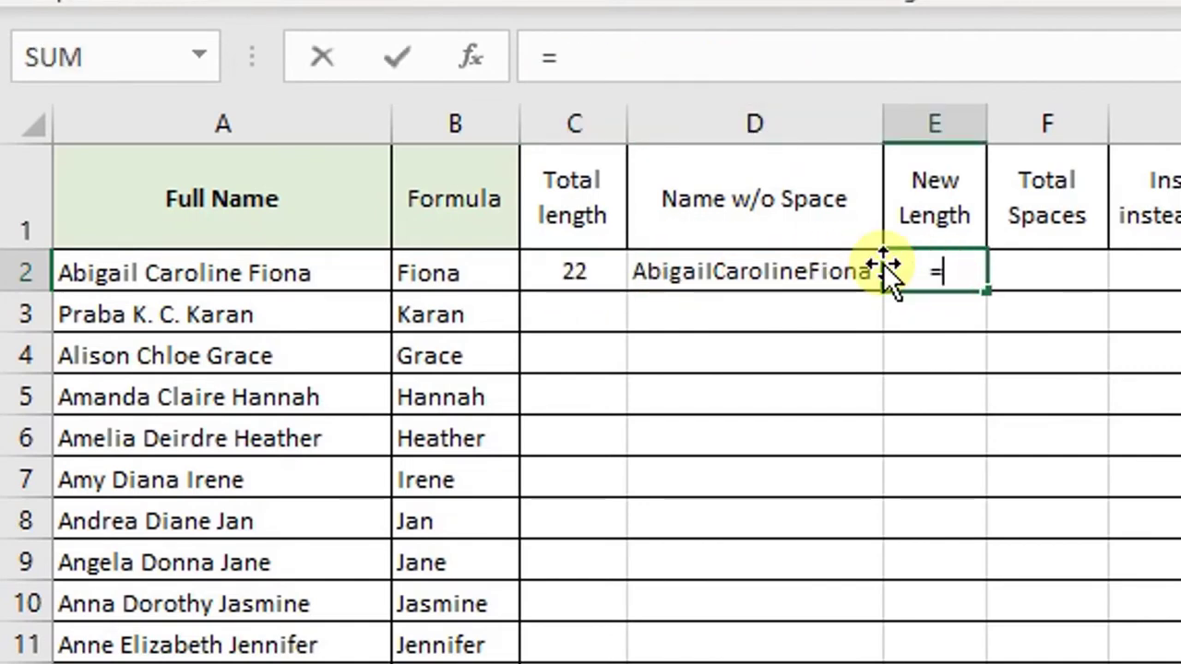
text(len)
key(Tab)
click(833, 258)
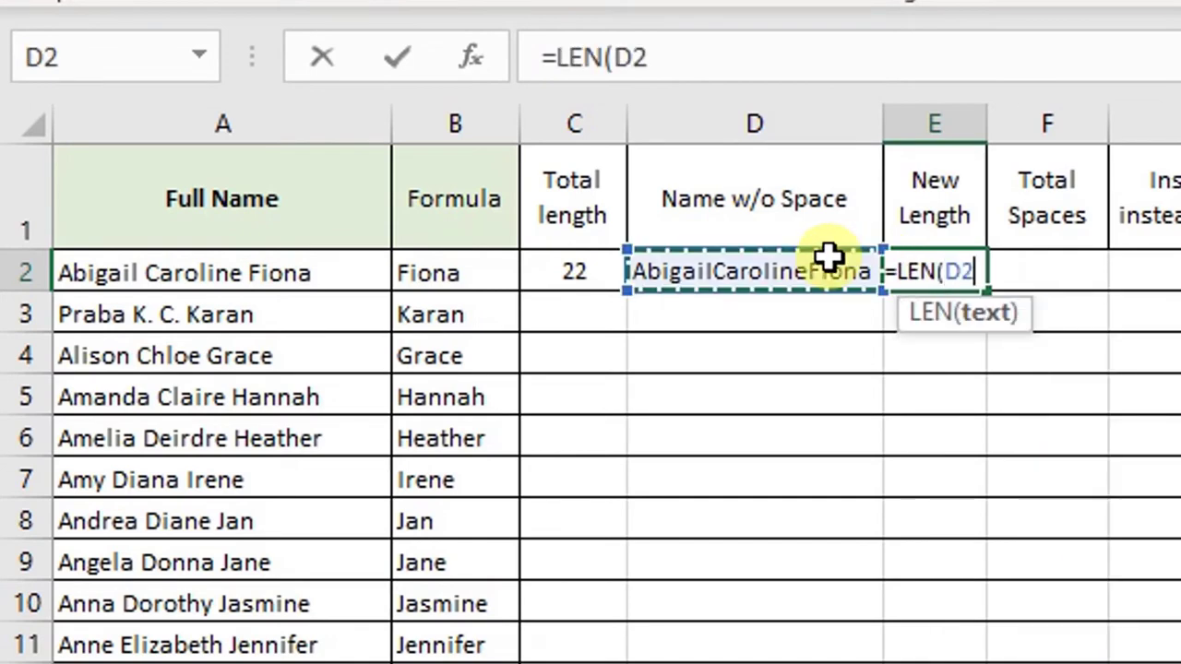
key(Return)
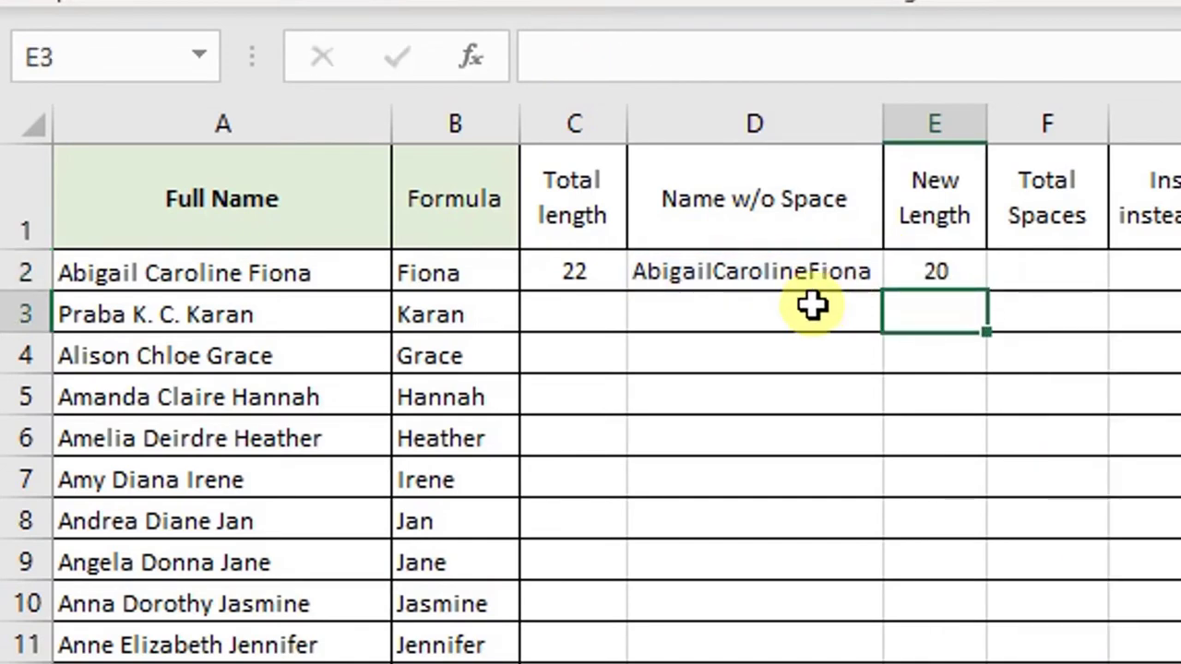
click(587, 274)
click(951, 266)
click(1044, 267)
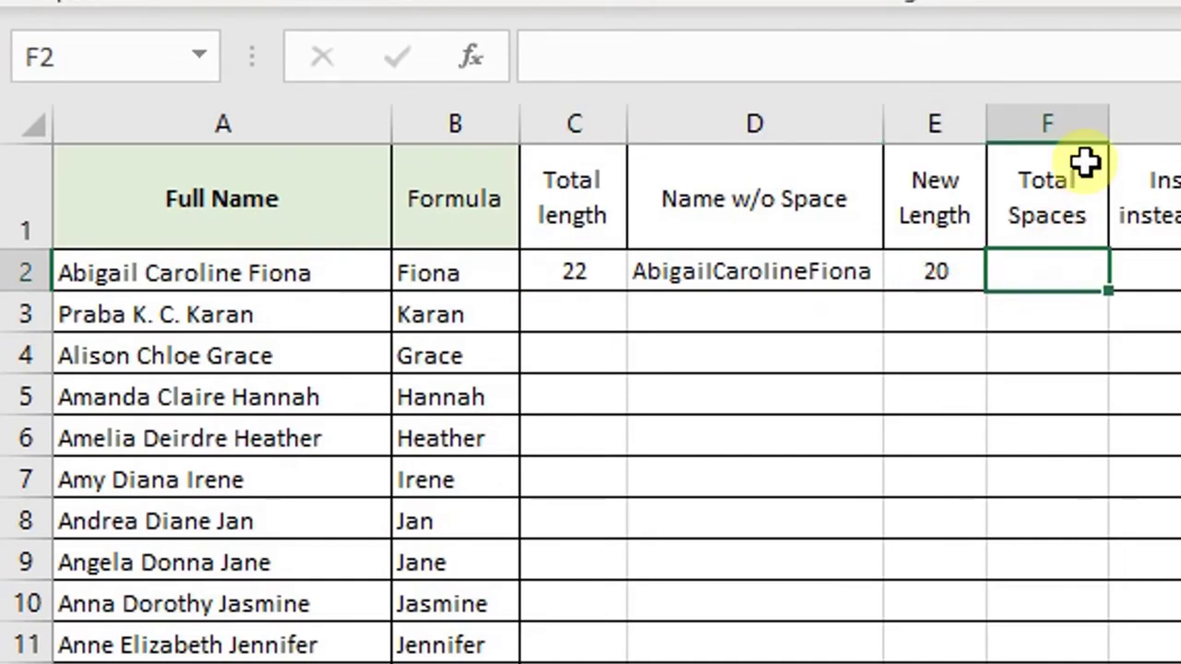
- Compute the space count in F2 with =C2-E2, giving 2
text(=)
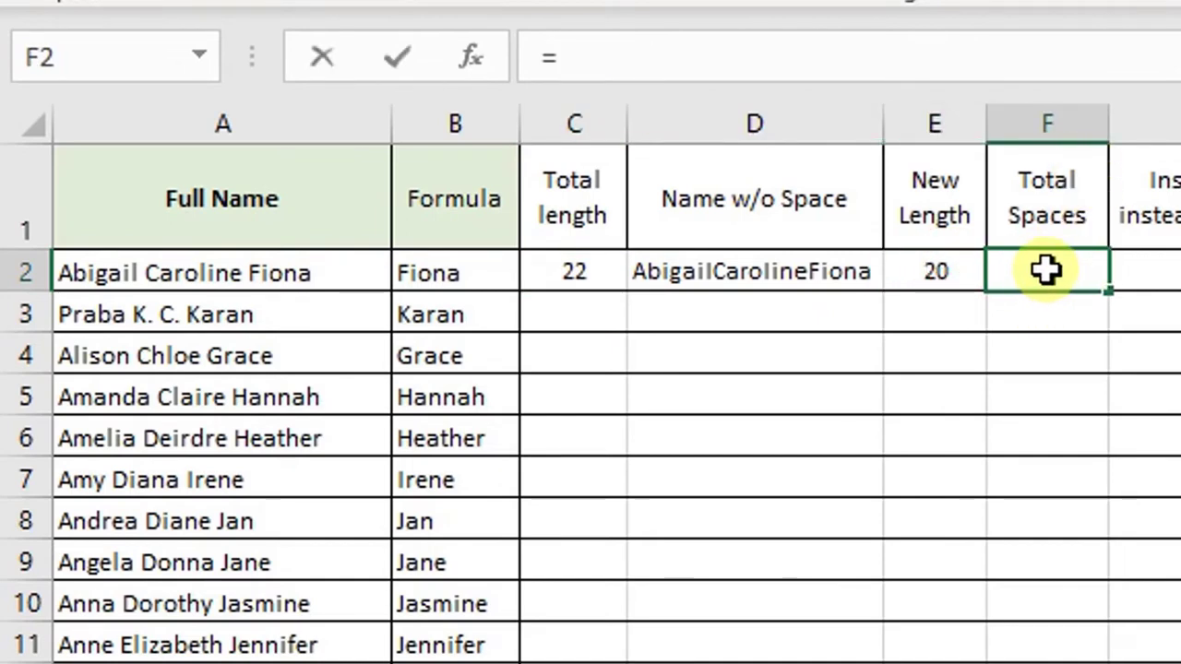
key(Left)
key(Left)
key(Left)
text(-)
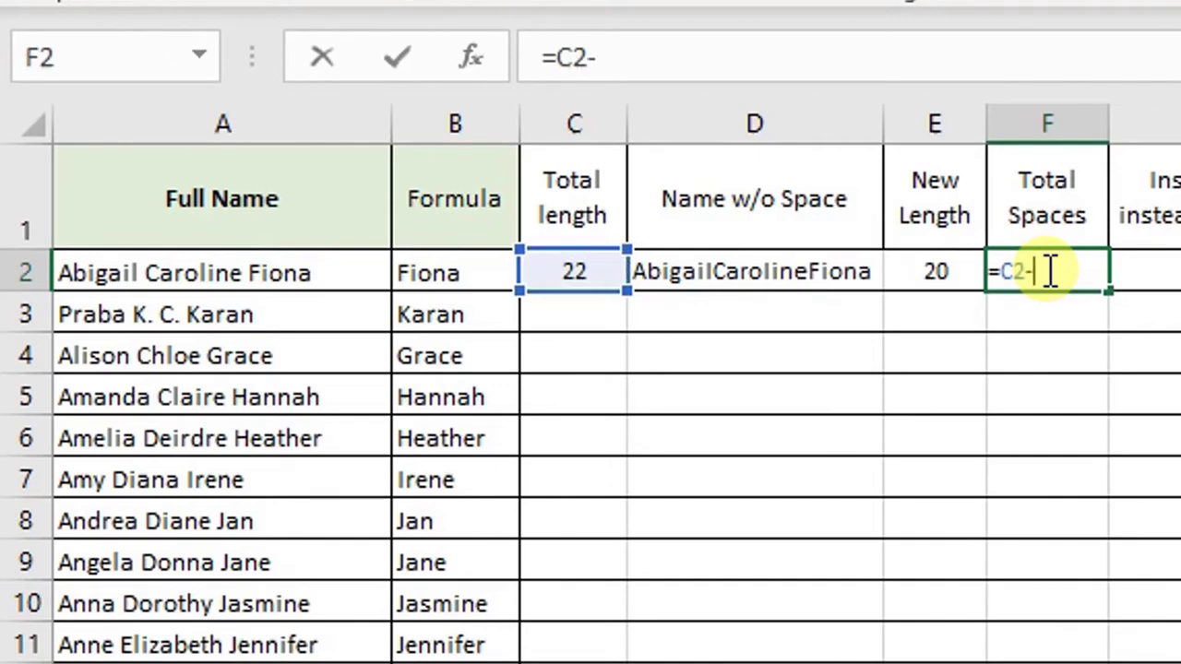
key(Left)
key(Return)
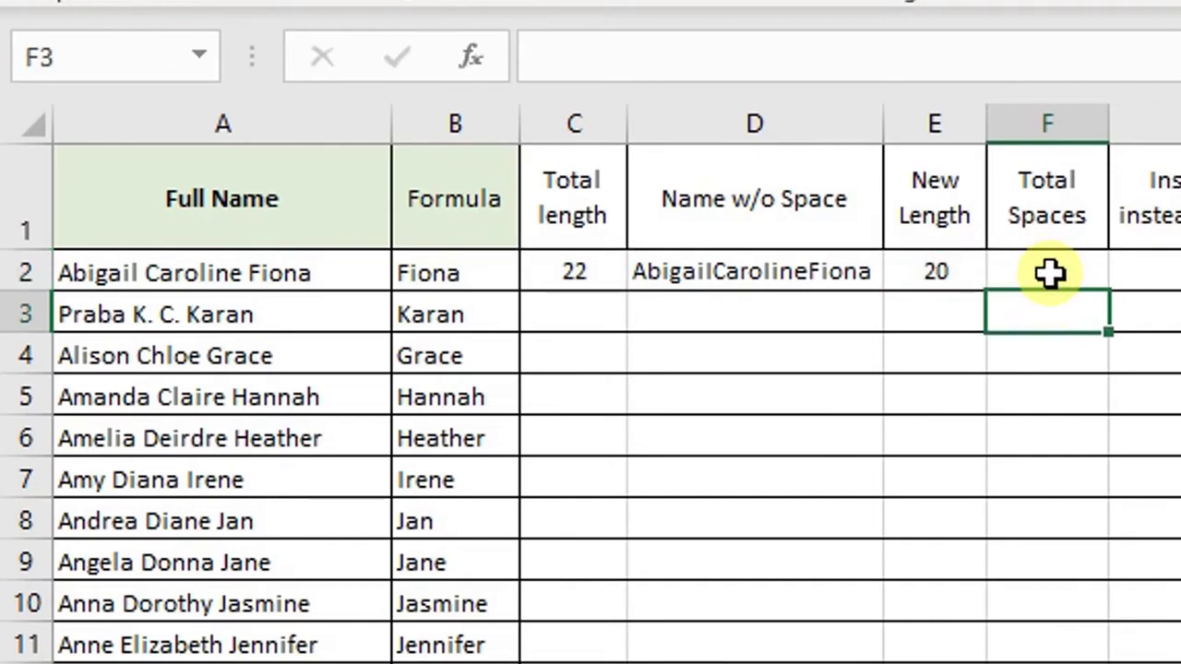
click(1049, 271)
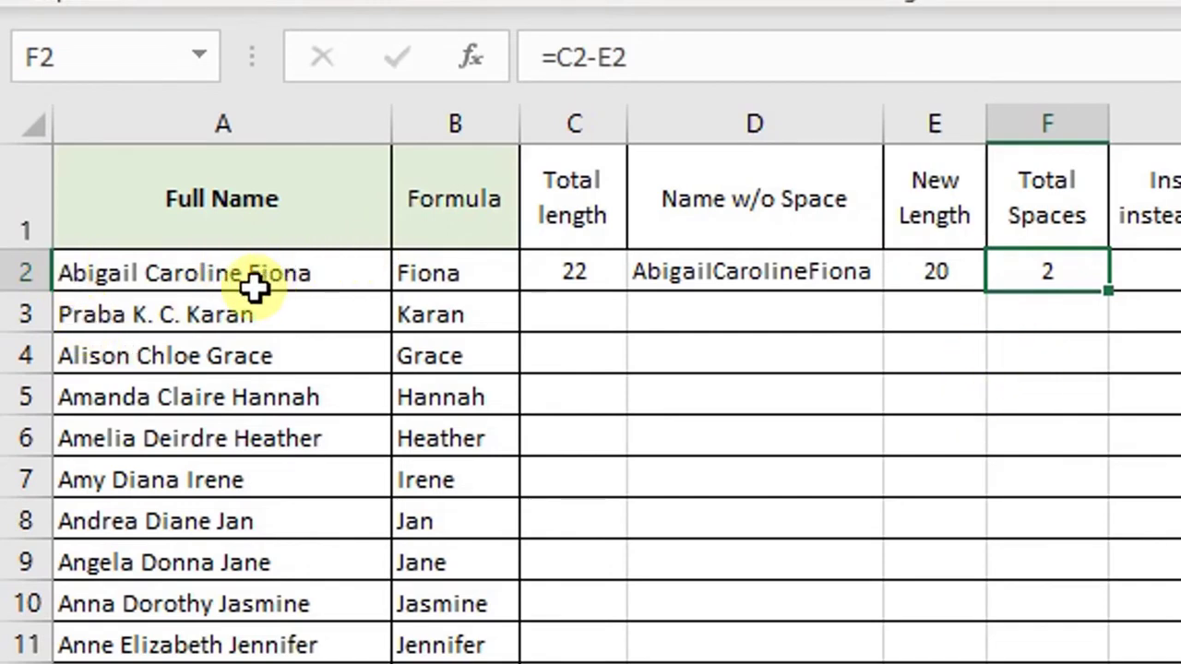
click(913, 270)
click(579, 273)
click(1002, 273)
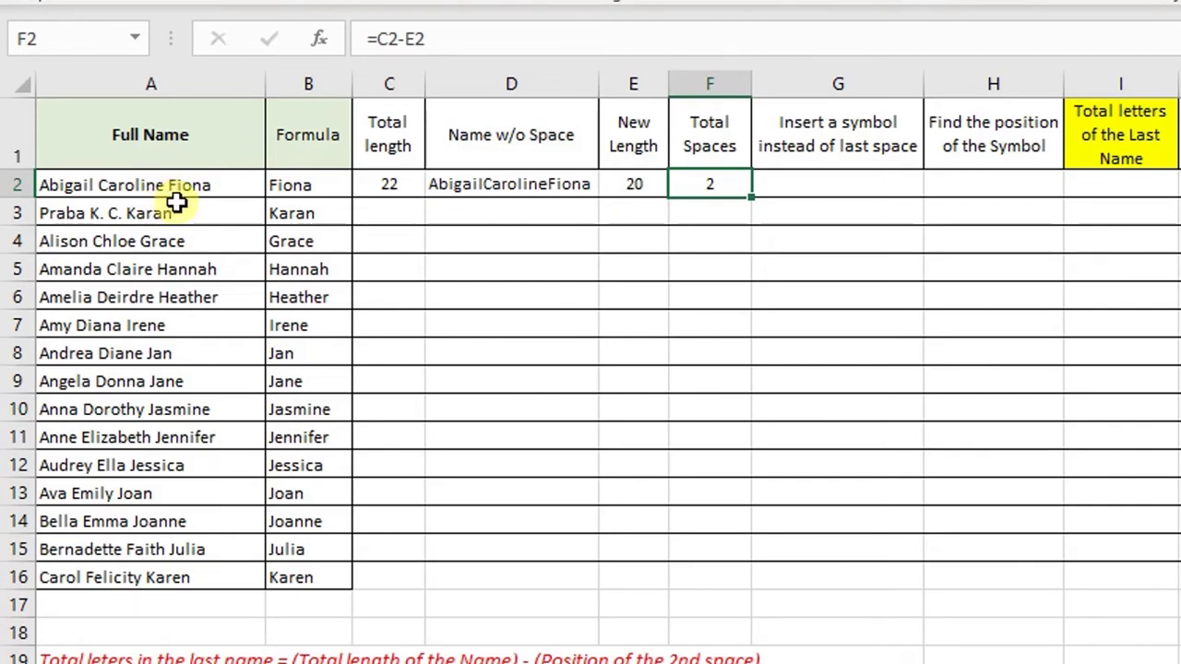
click(801, 181)
- Enter =SUBSTITUTE(A2," ","$",F2) in G2, giving Abigail Caroline$Fiona
click(801, 181)
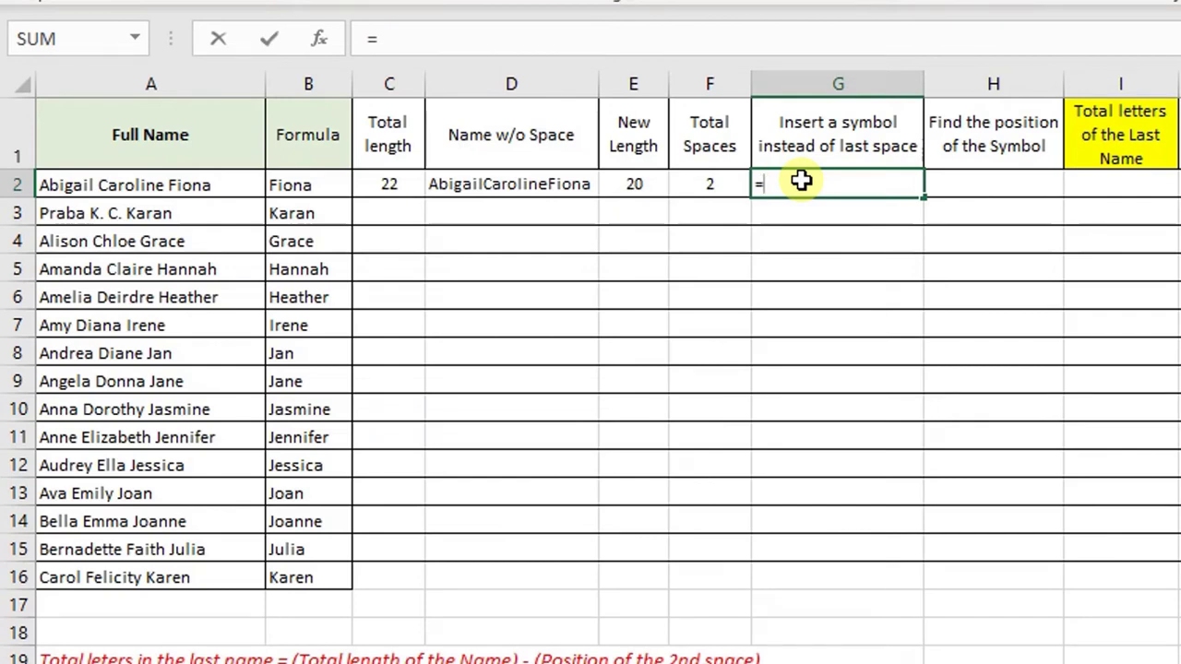
text(=sub)
key(Tab)
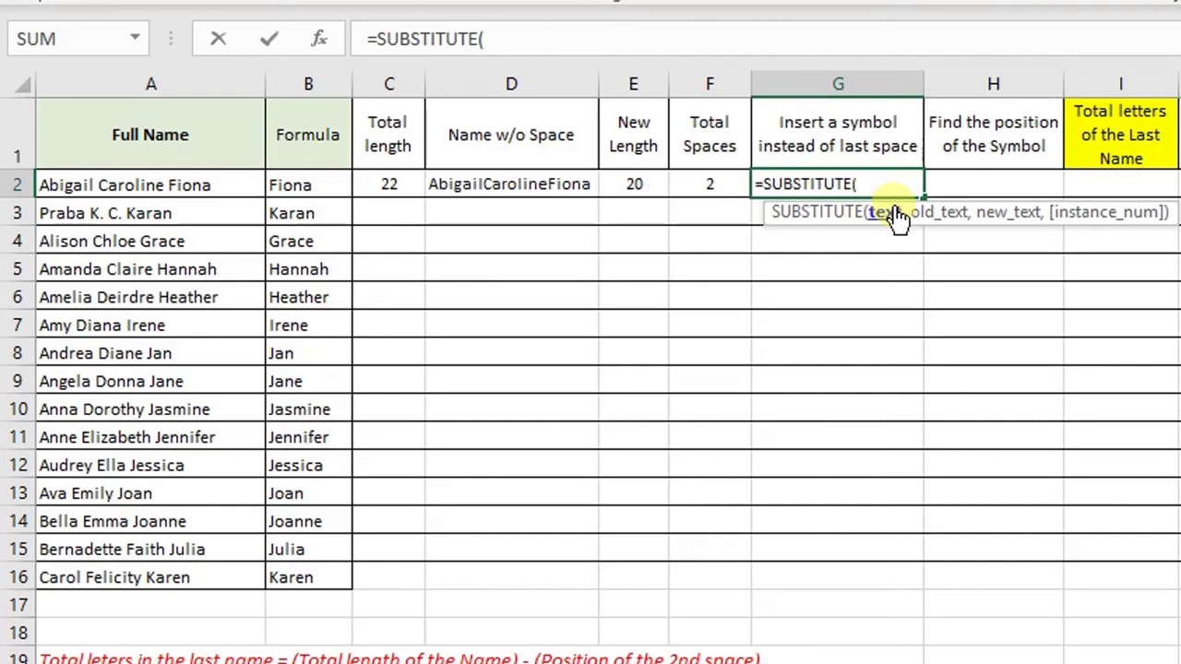
click(220, 184)
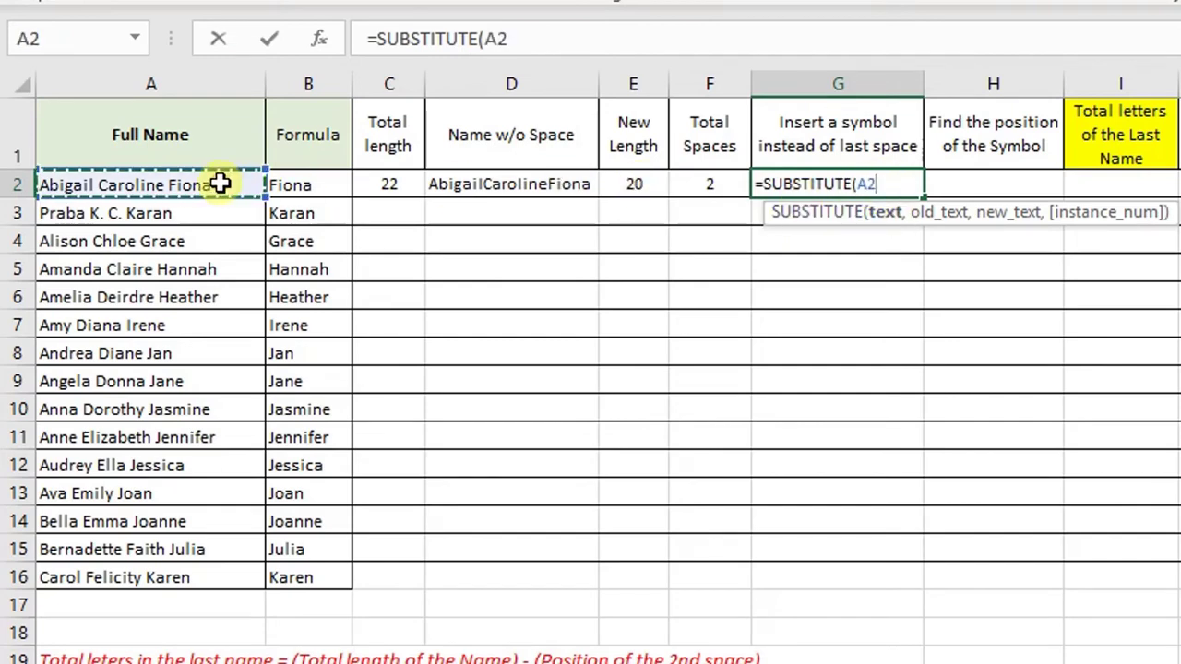
text(,)
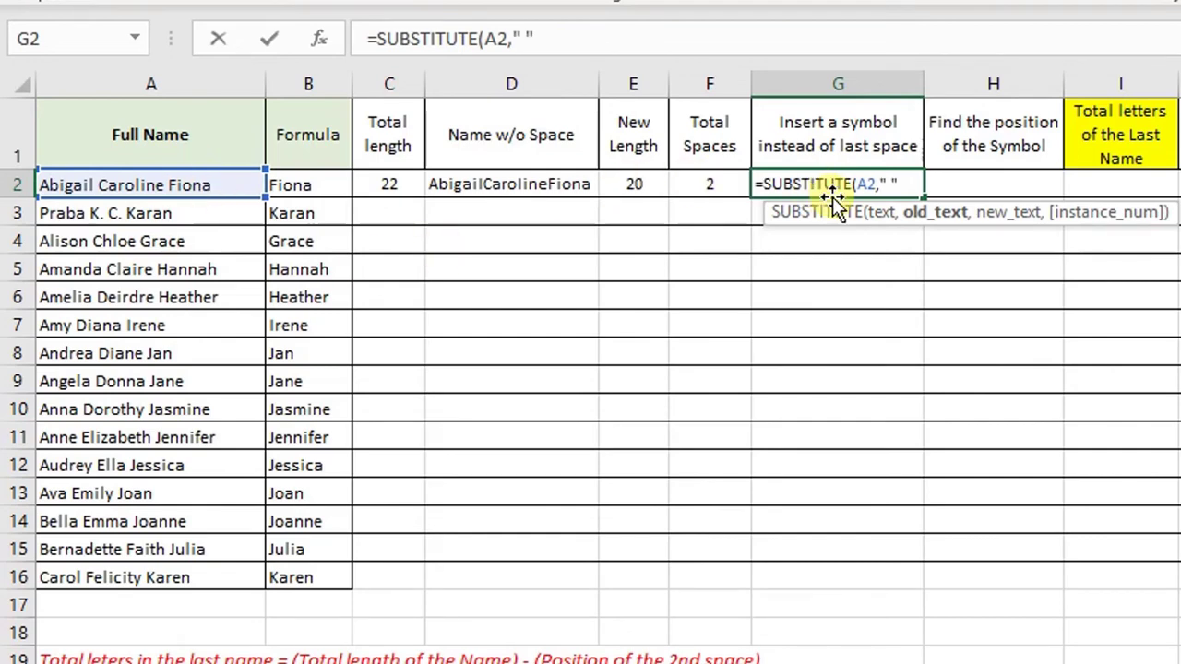
text(" ","$)
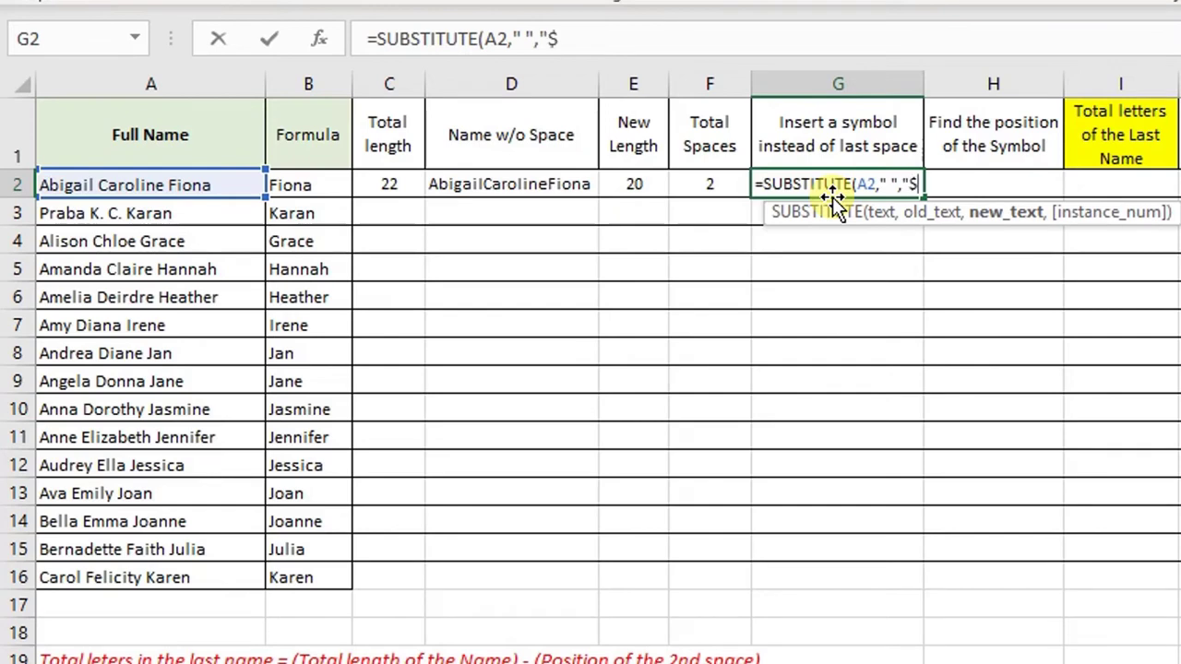
text(",)
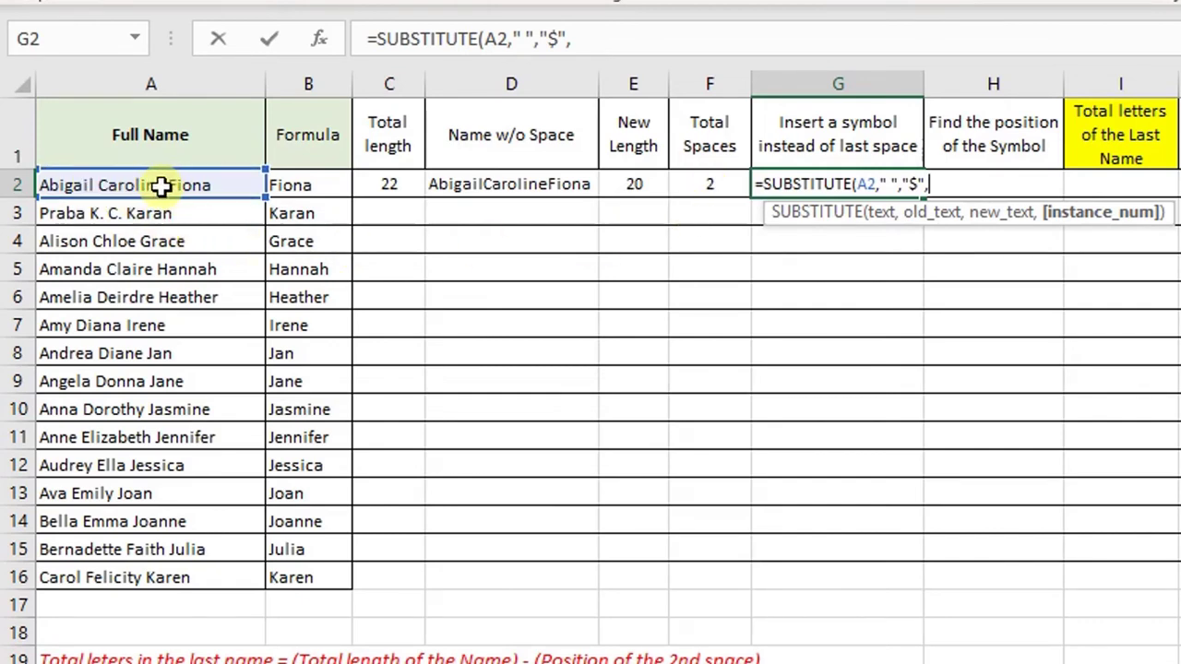
click(719, 185)
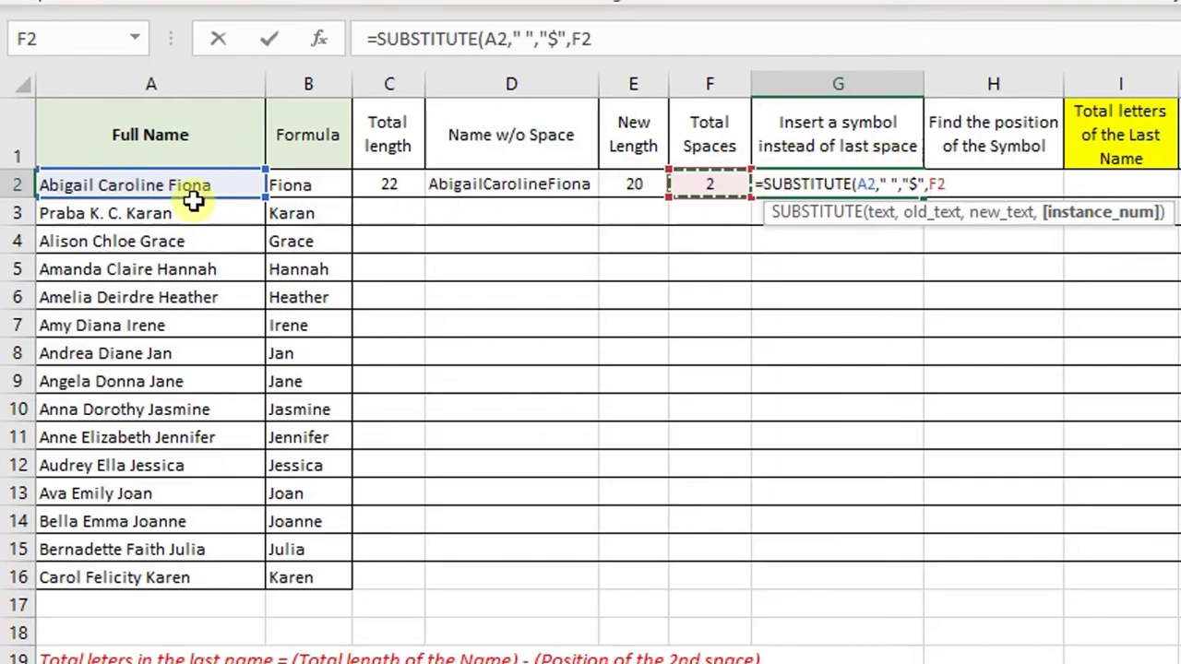
key(ctrl+Return)
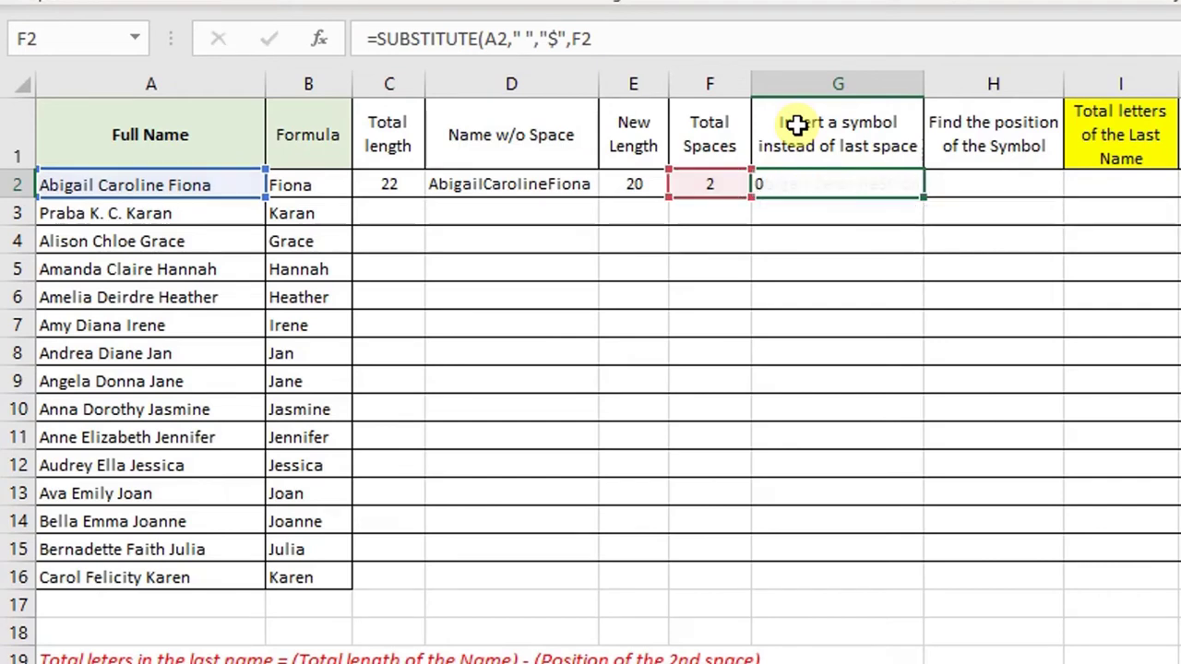
click(876, 322)
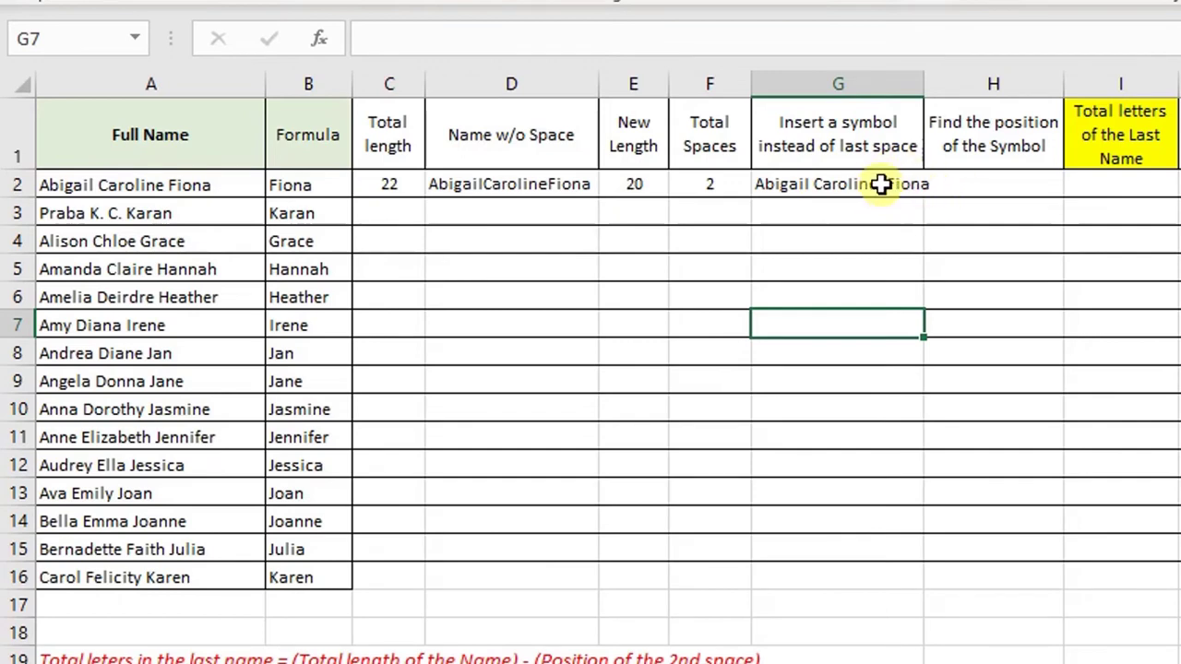
click(815, 185)
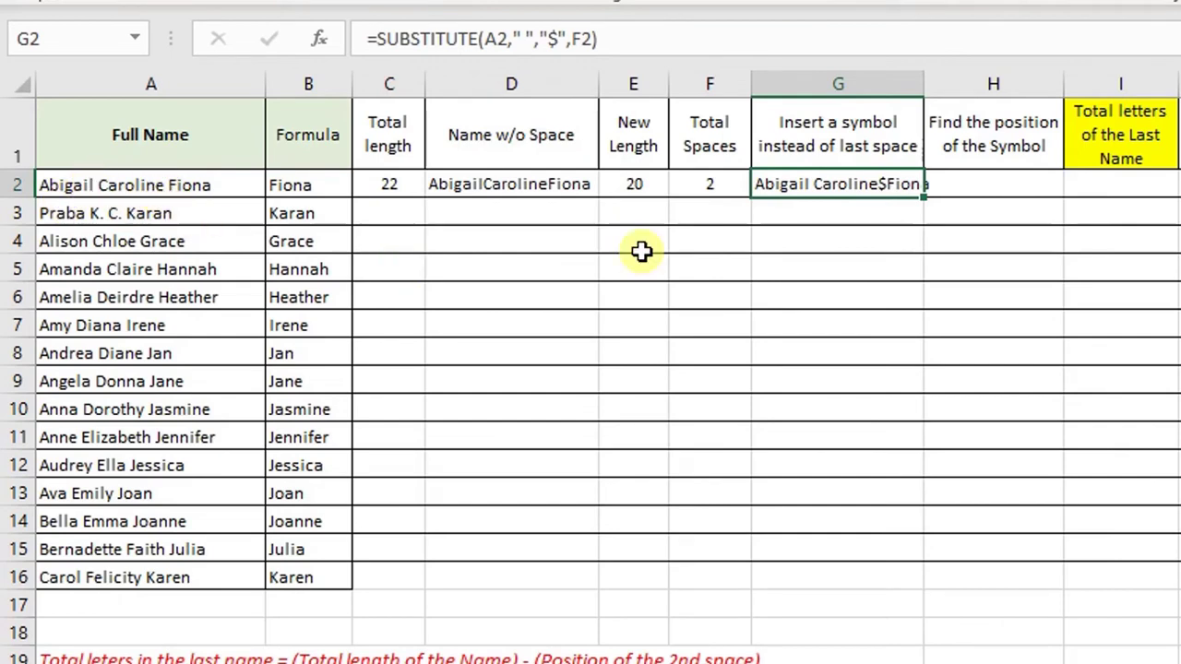
click(1008, 185)
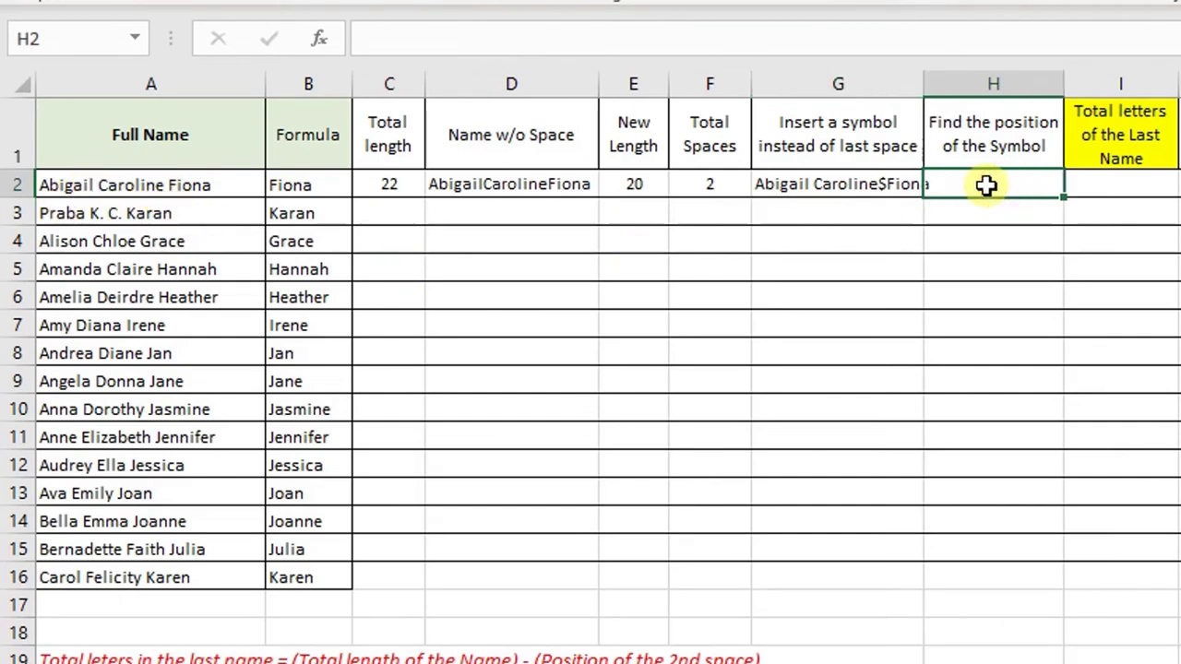
- Enter =FIND("$",G2,1) in H2, returning 17
click(989, 235)
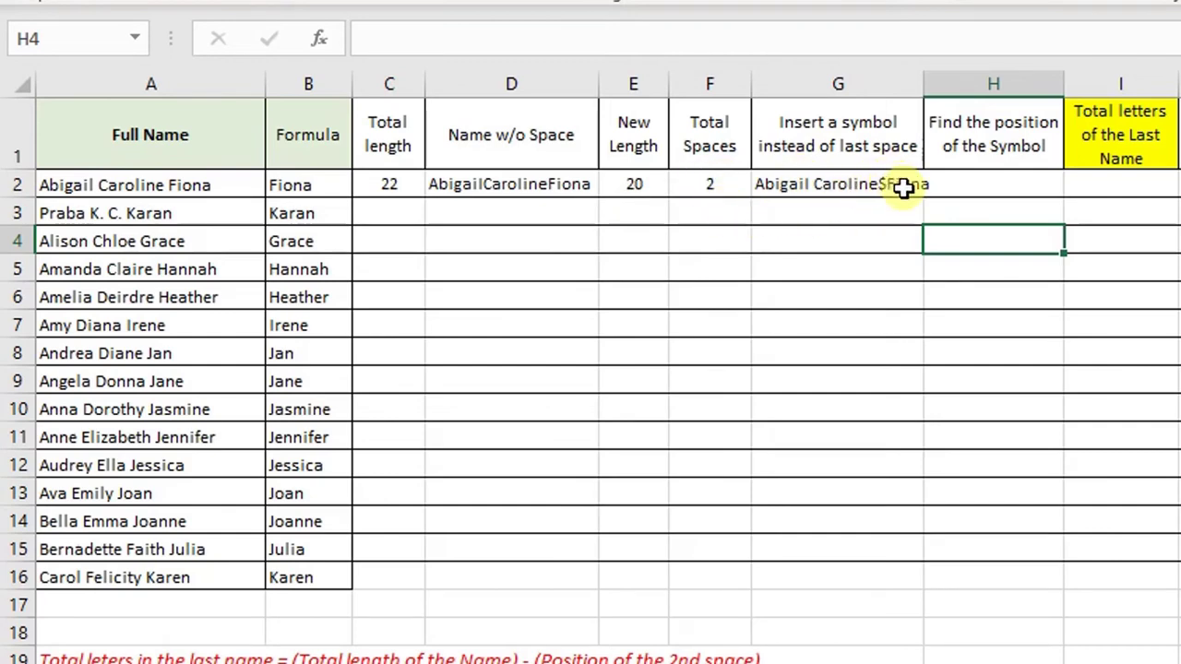
double_click(968, 176)
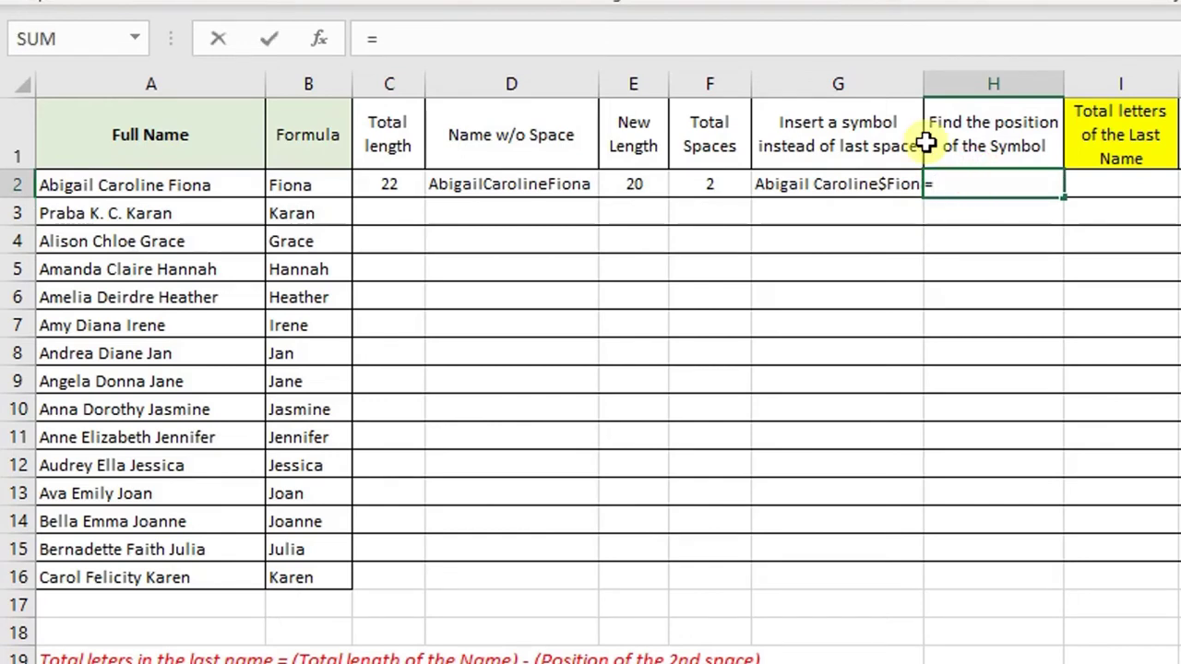
text(=find)
key(Tab)
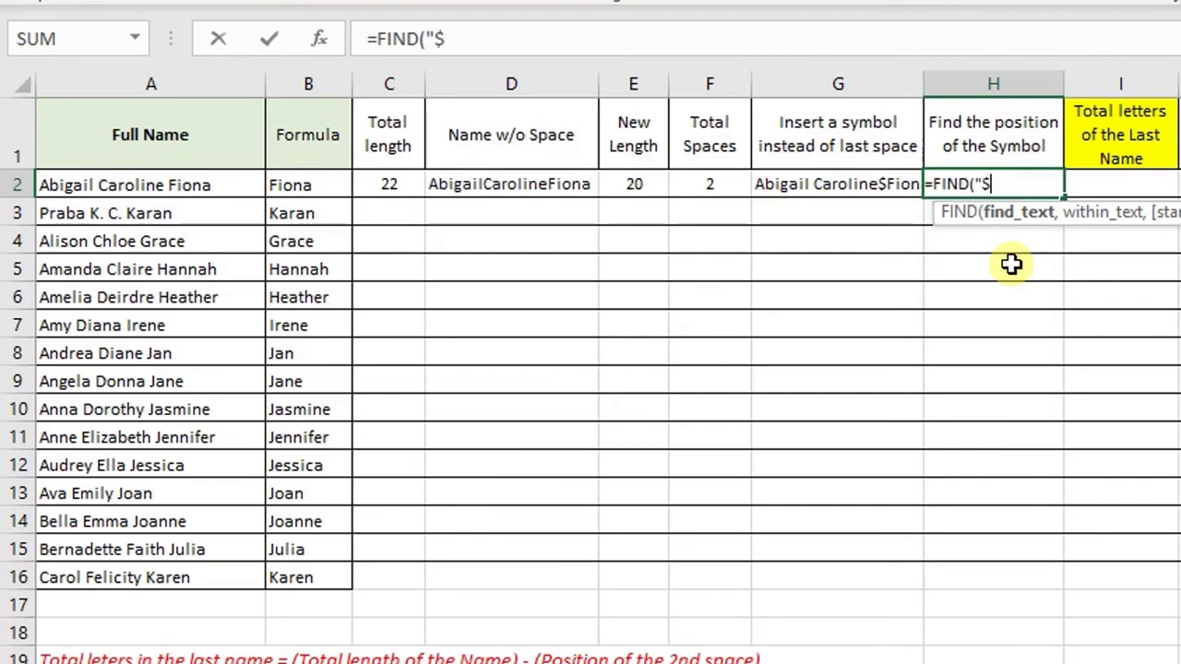
text("$",)
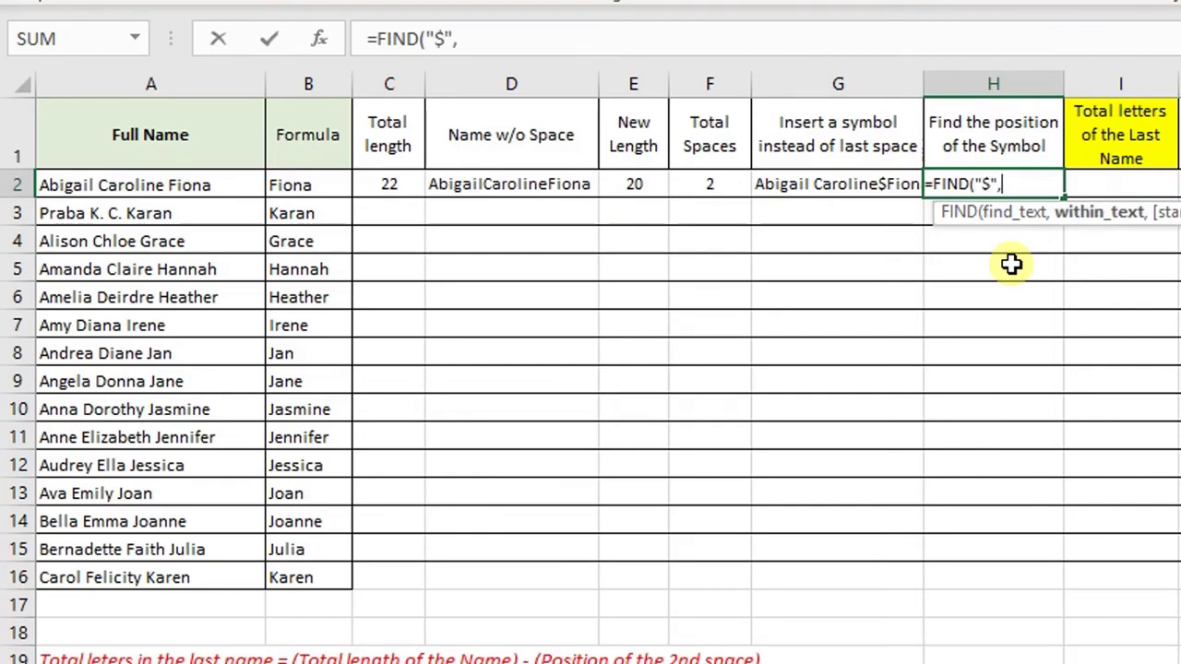
click(882, 185)
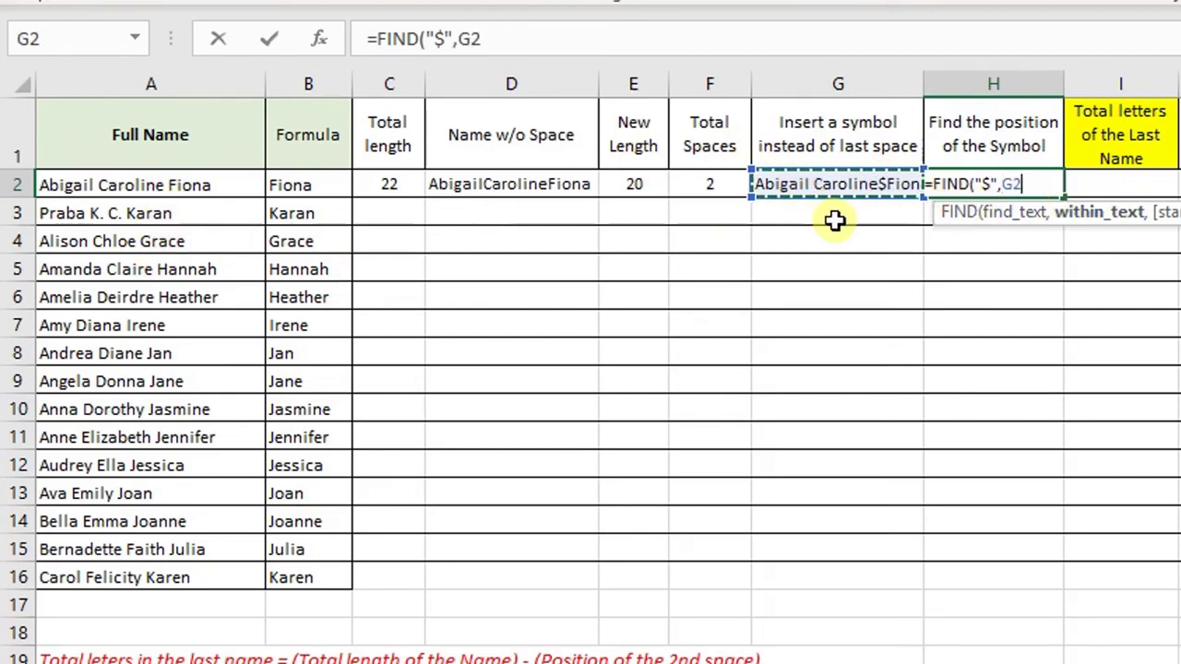
text(,)
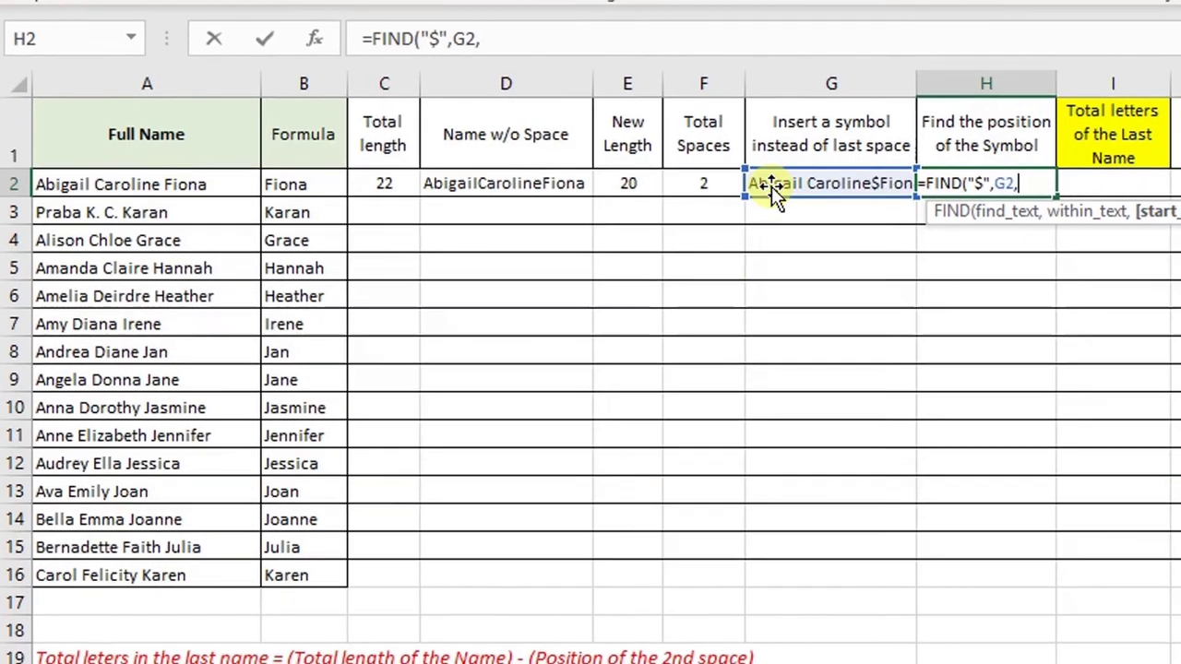
text(1)
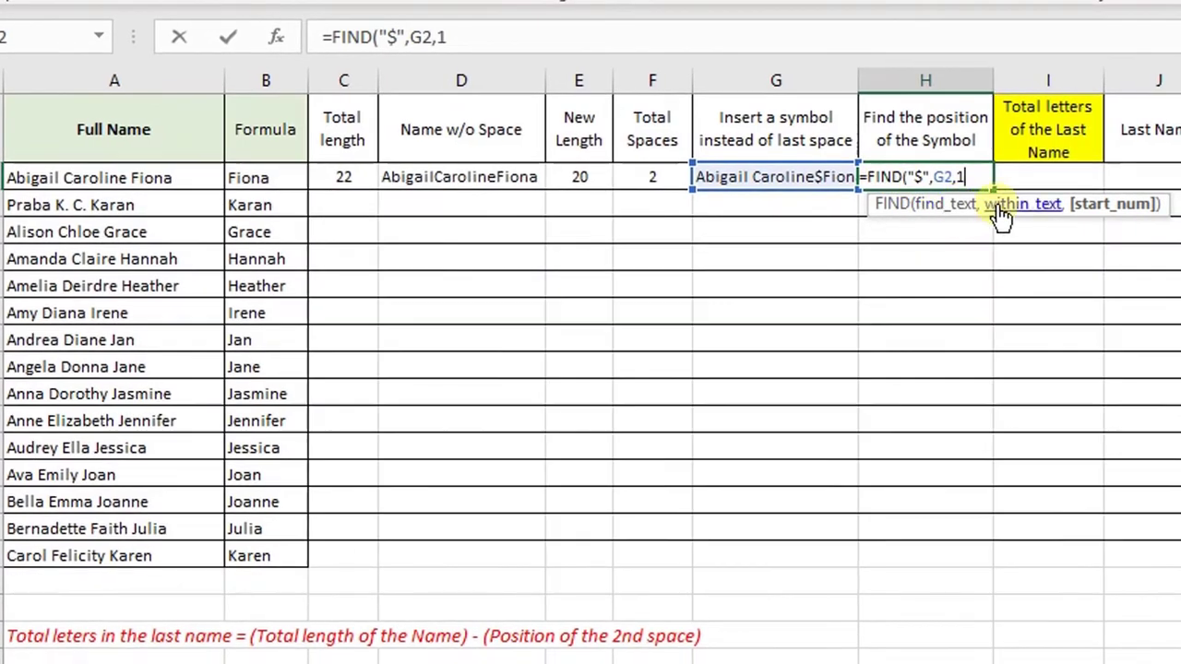
text())
key(Return)
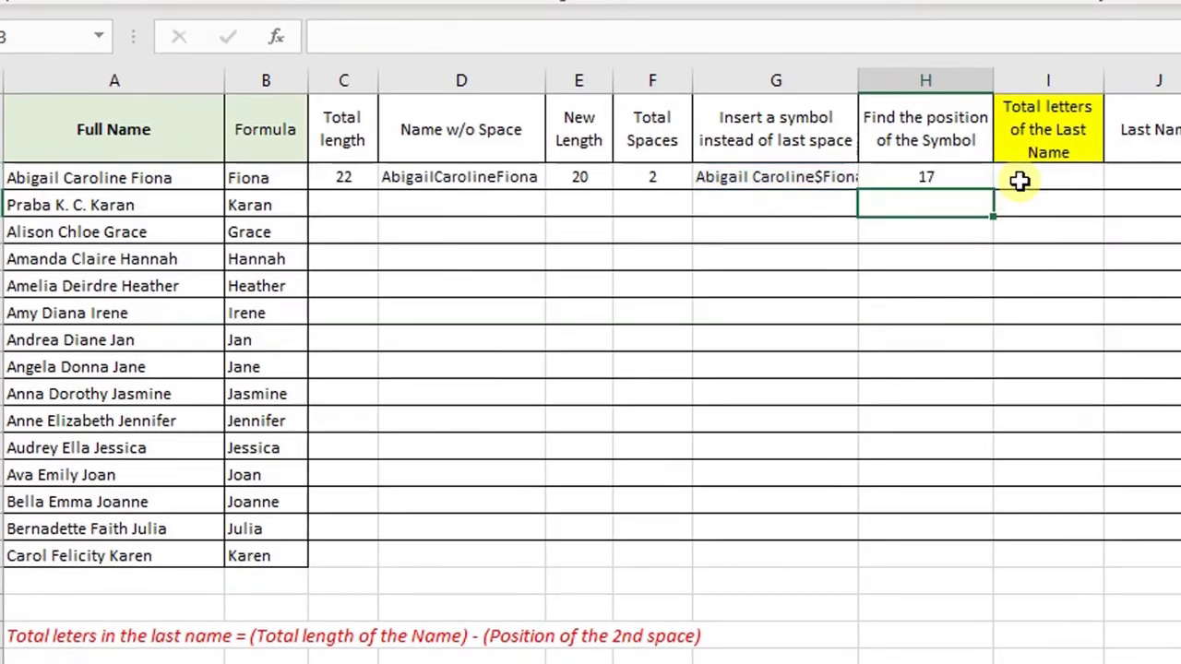
key(Up)
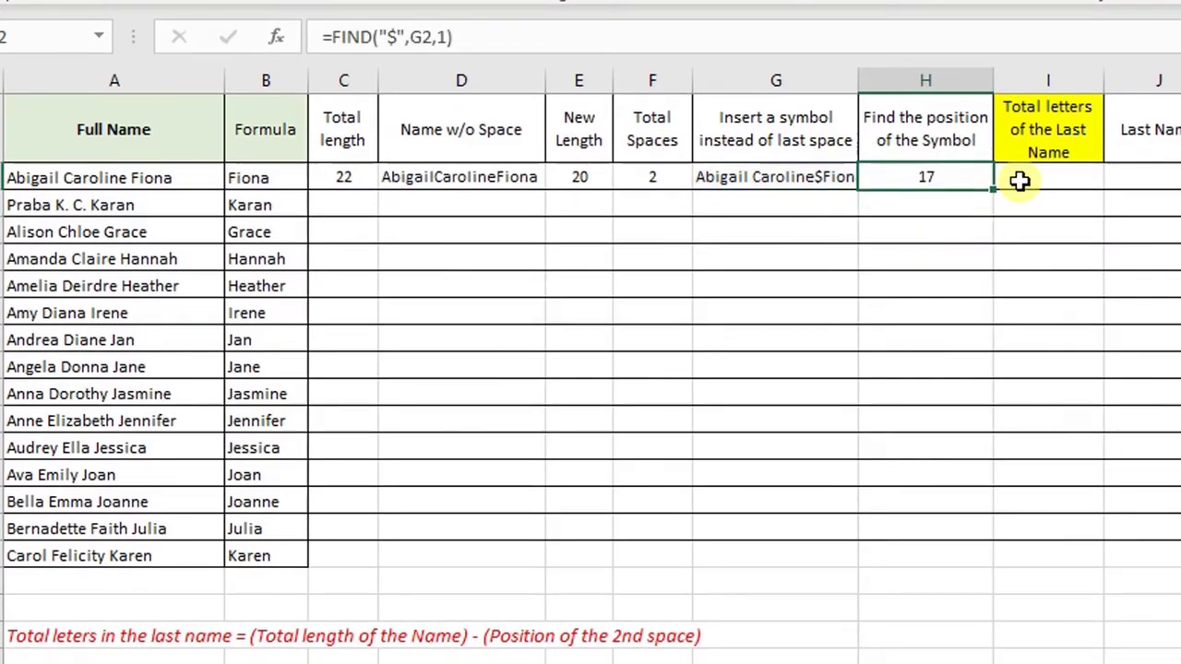
key(F2)
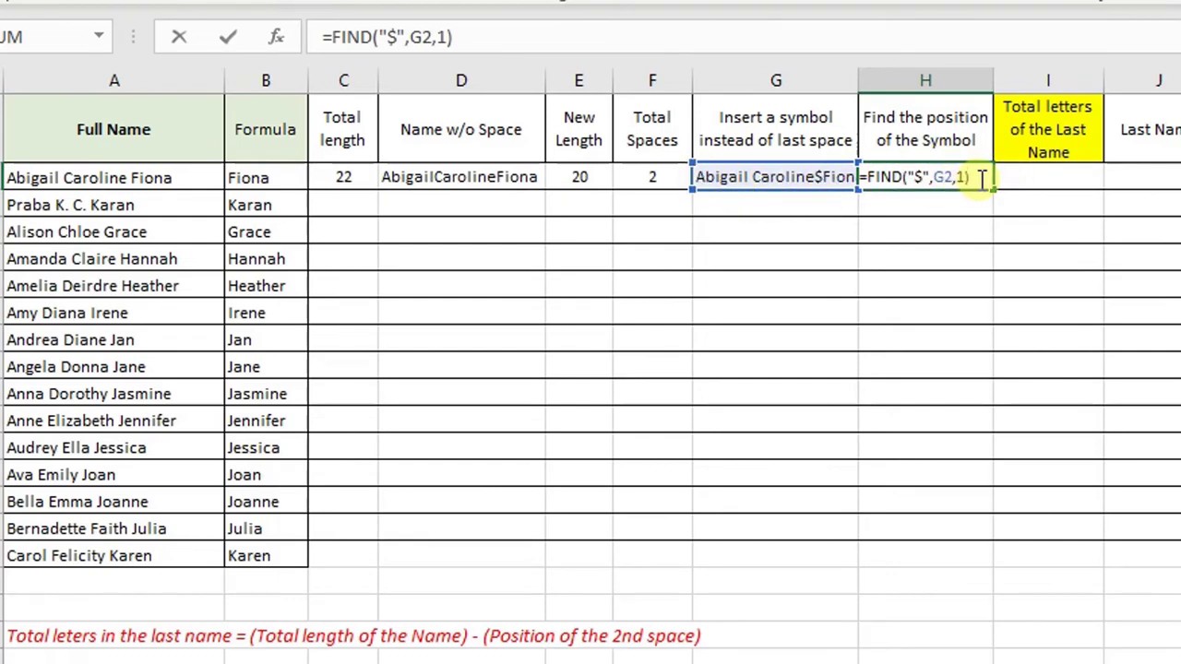
key(ctrl+Return)
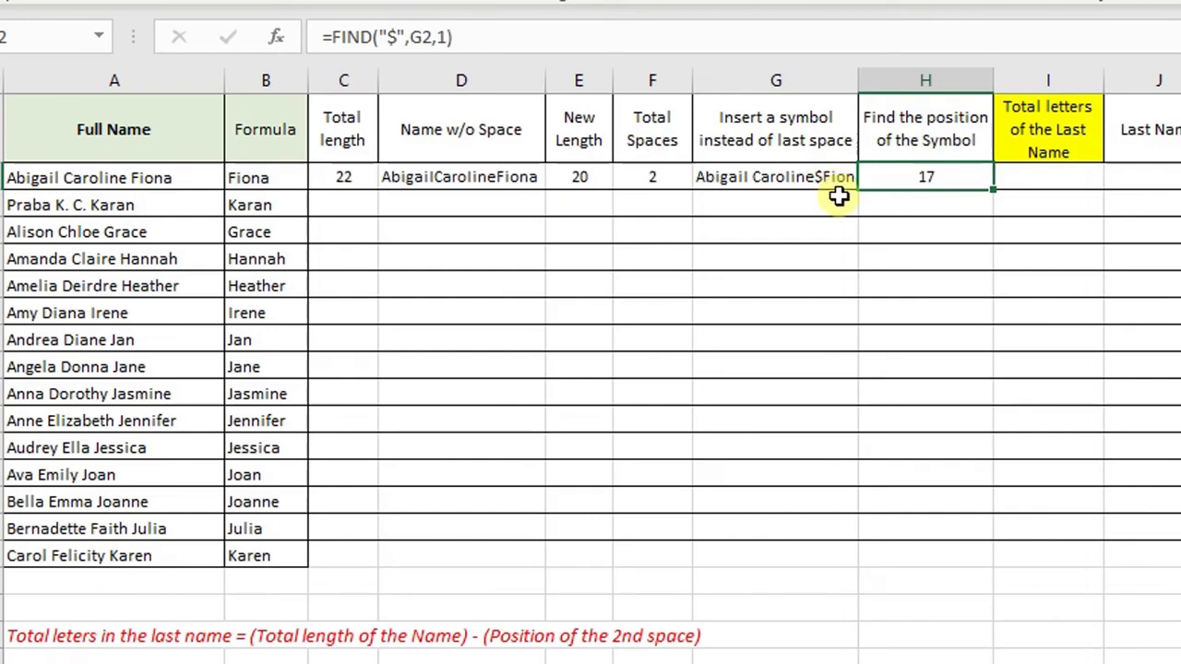
- Enter =C2-H2 in I2 to count the last name's letters
click(1038, 172)
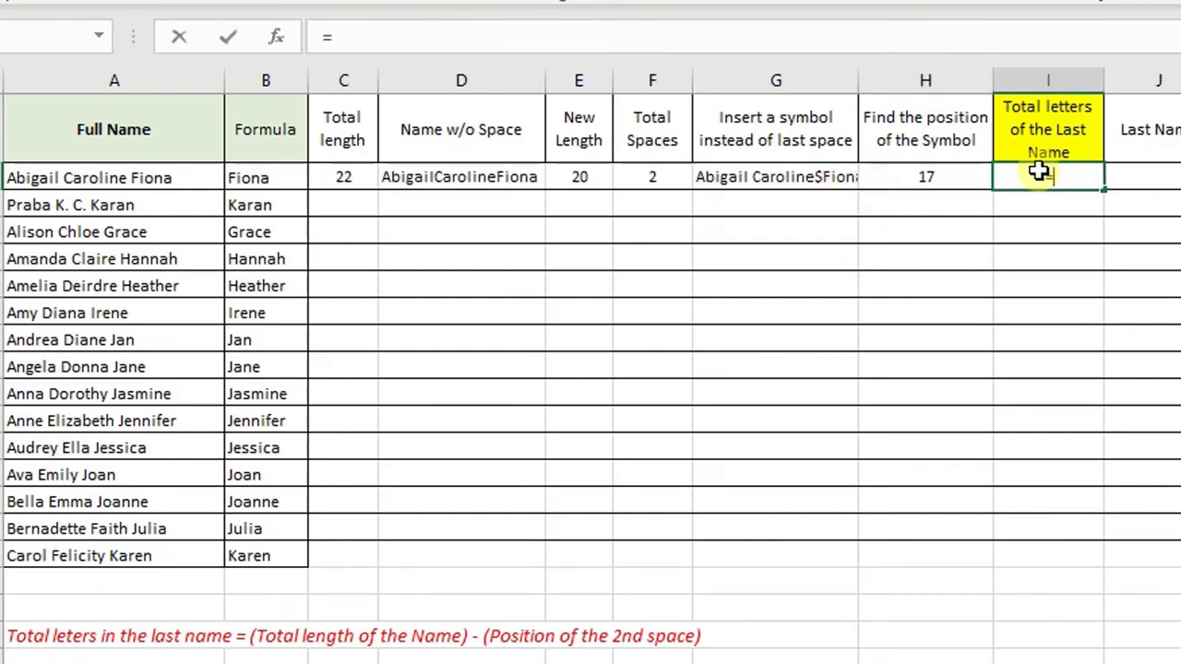
text(=)
click(341, 178)
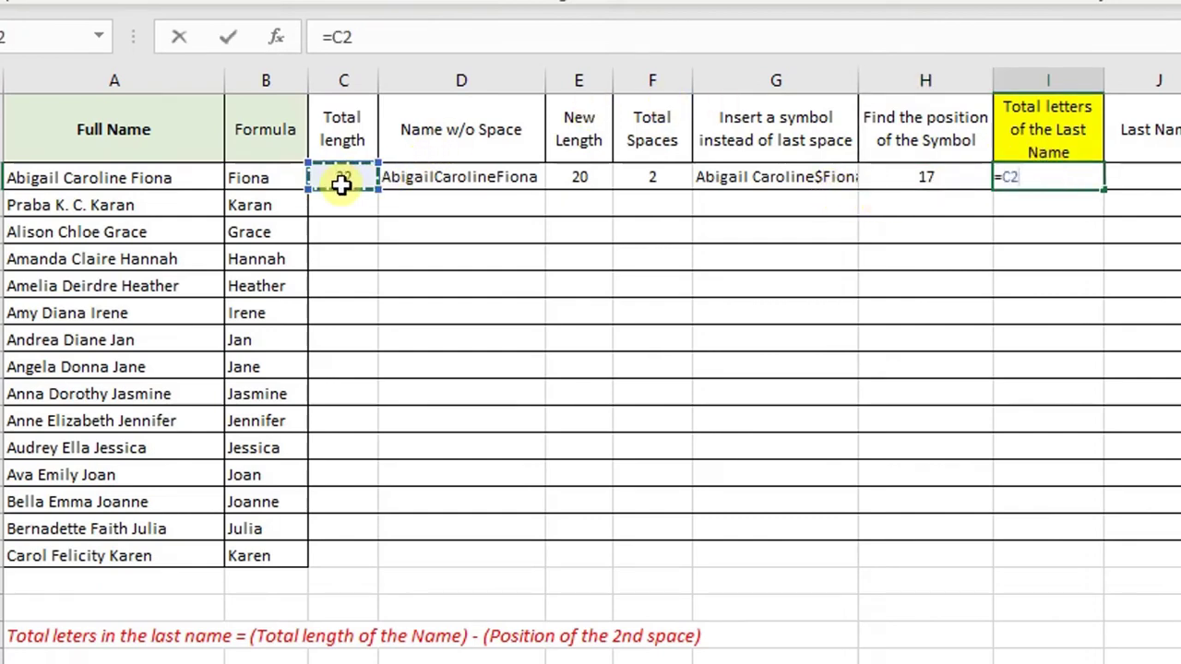
text(-)
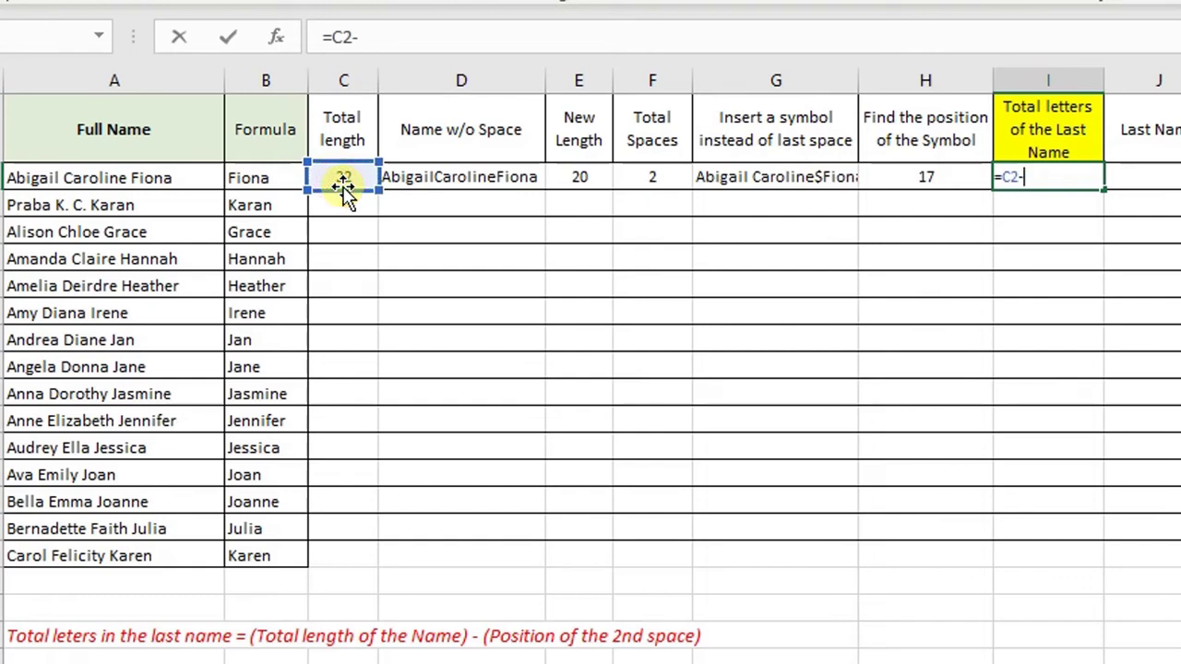
click(952, 173)
key(Return)
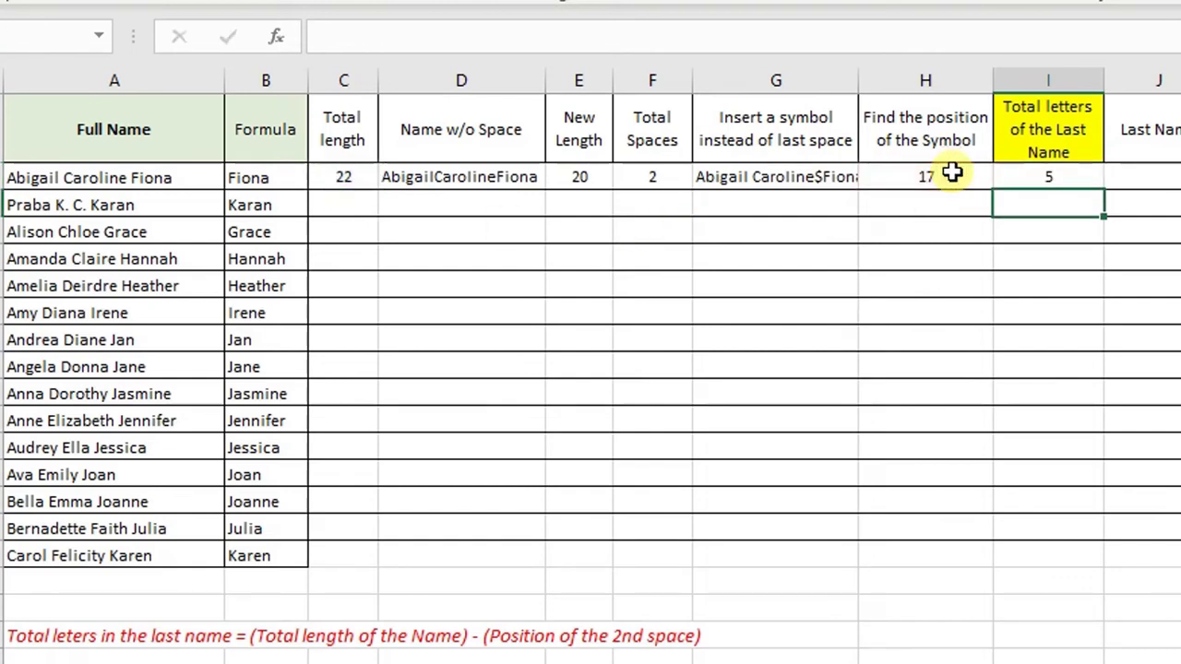
click(1059, 175)
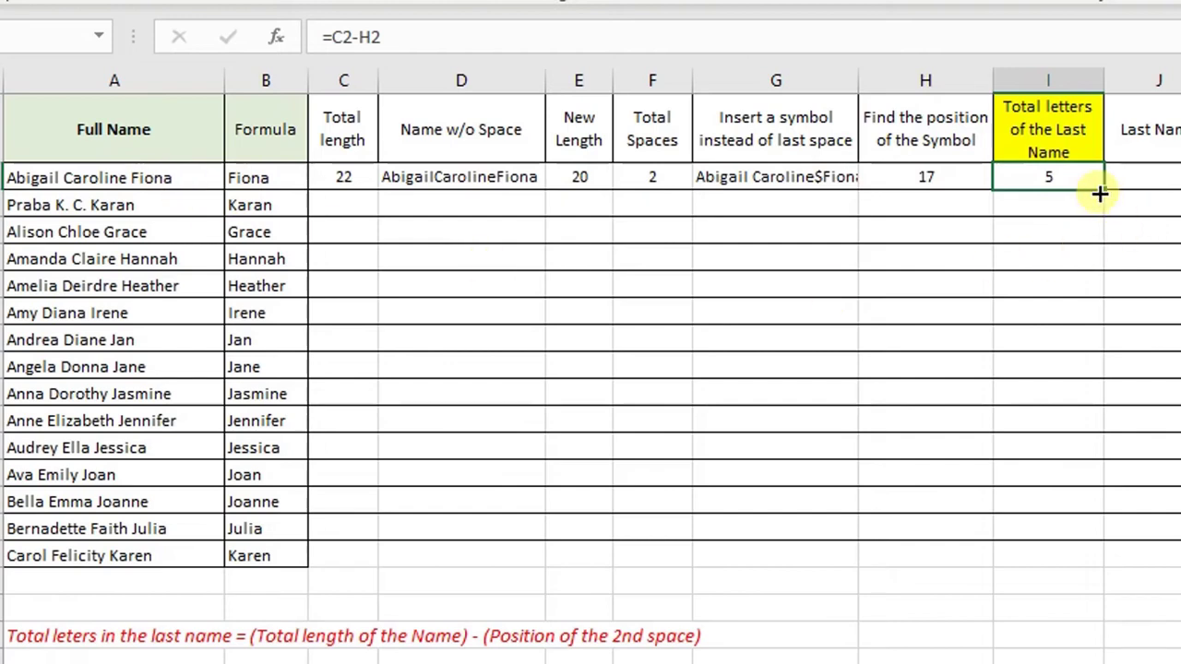
- Fill the C2:I2 helper formulas down to row 16 and check the results
drag(1089, 173, 355, 176)
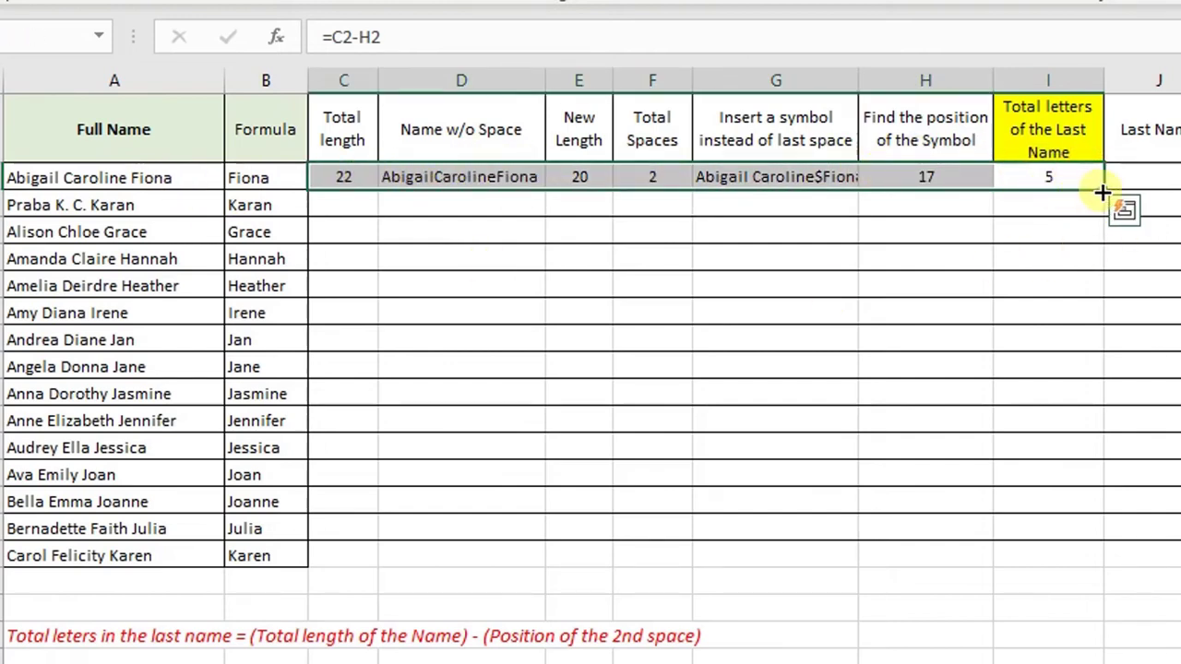
drag(1103, 191, 1104, 561)
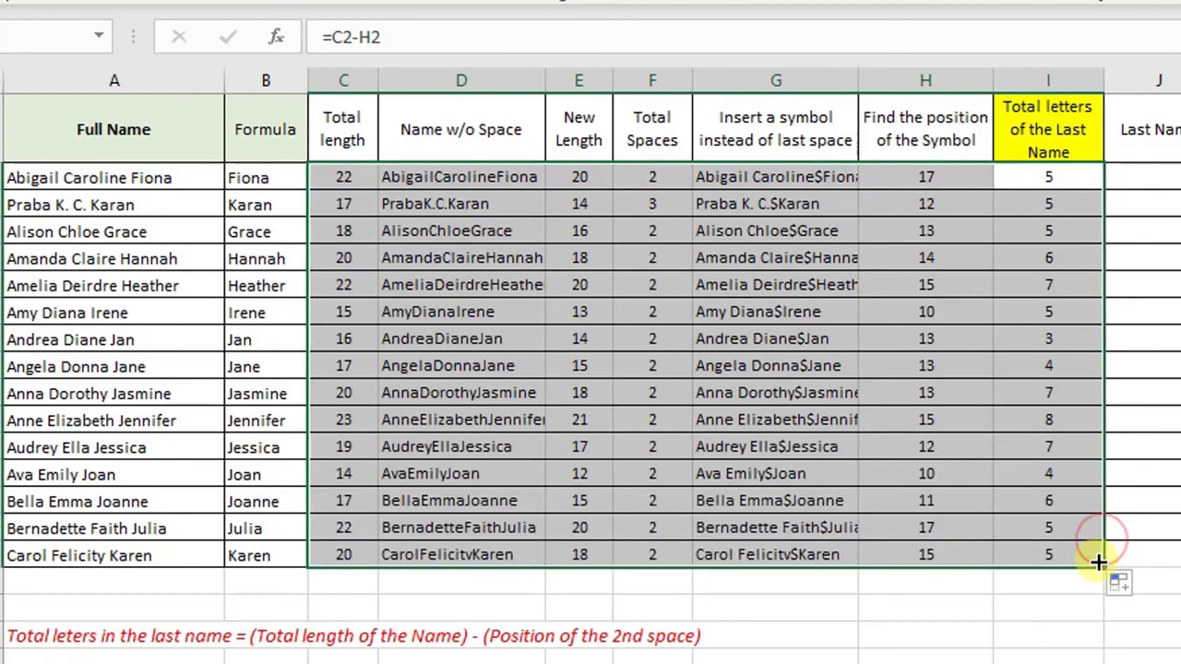
click(1055, 496)
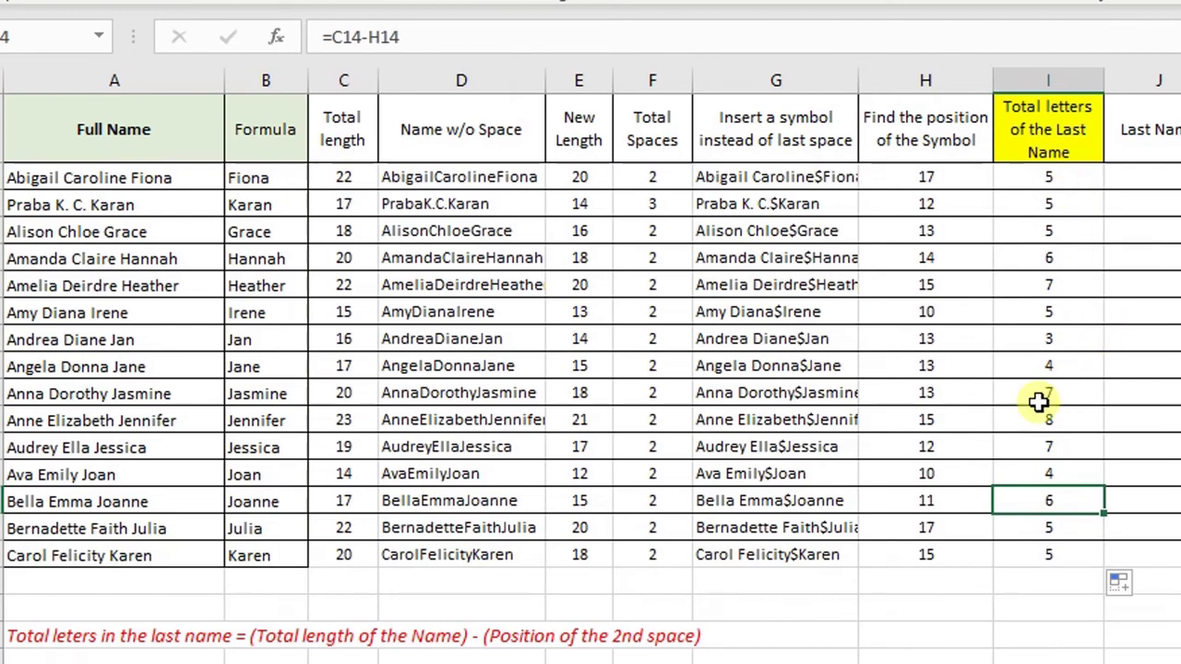
drag(1041, 399, 198, 391)
click(185, 396)
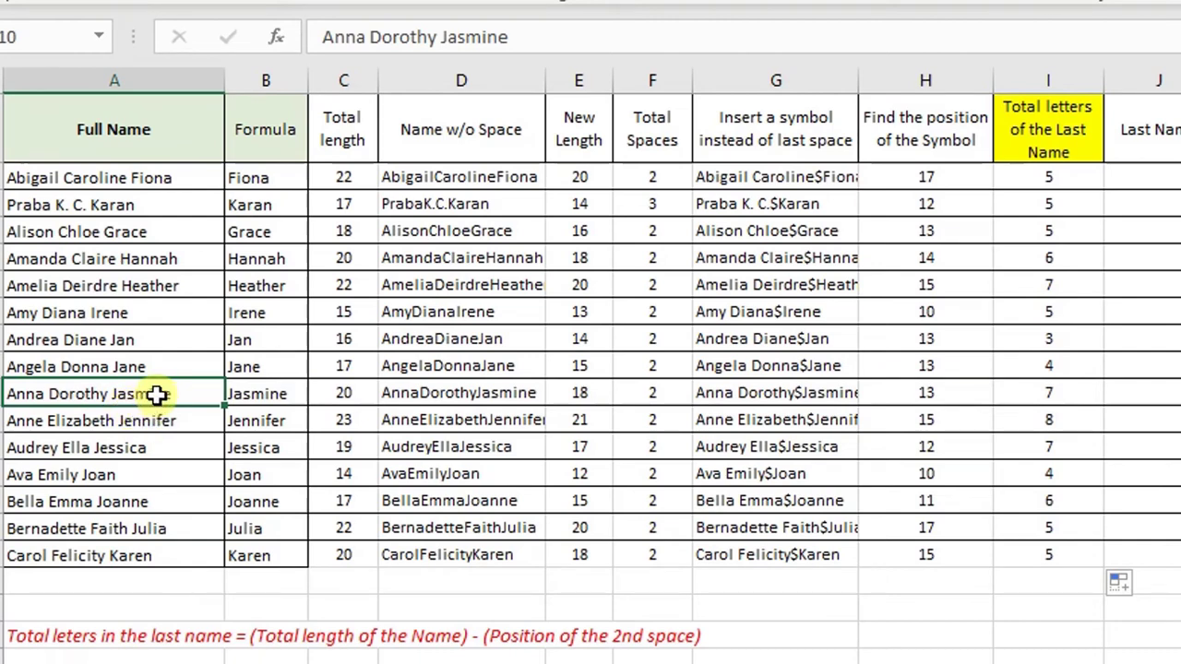
click(1024, 529)
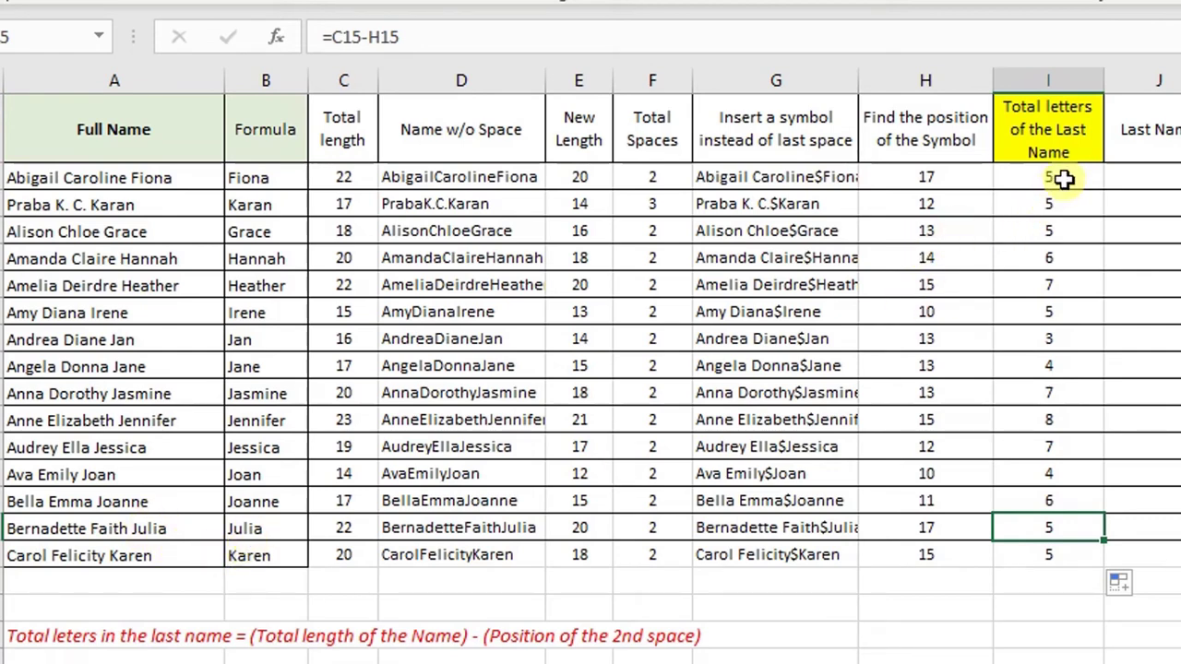
drag(1059, 179, 1035, 569)
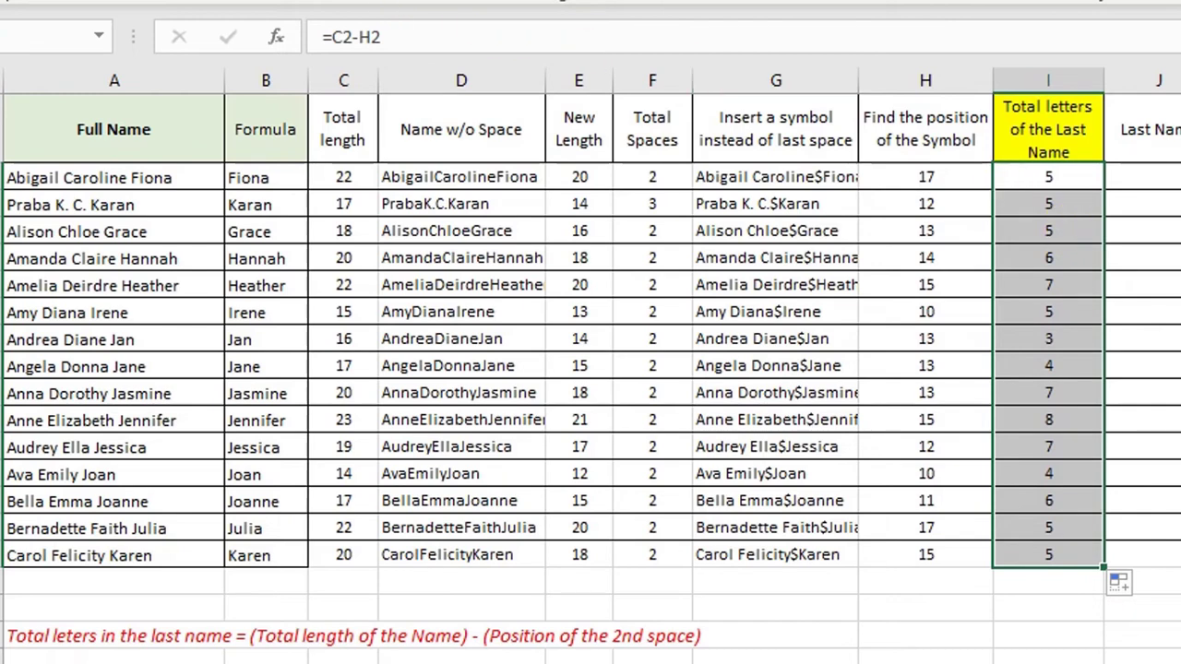
- Give the full names in A2:A16 a yellow fill, then review the I2:I16 letter counts
drag(194, 181, 166, 534)
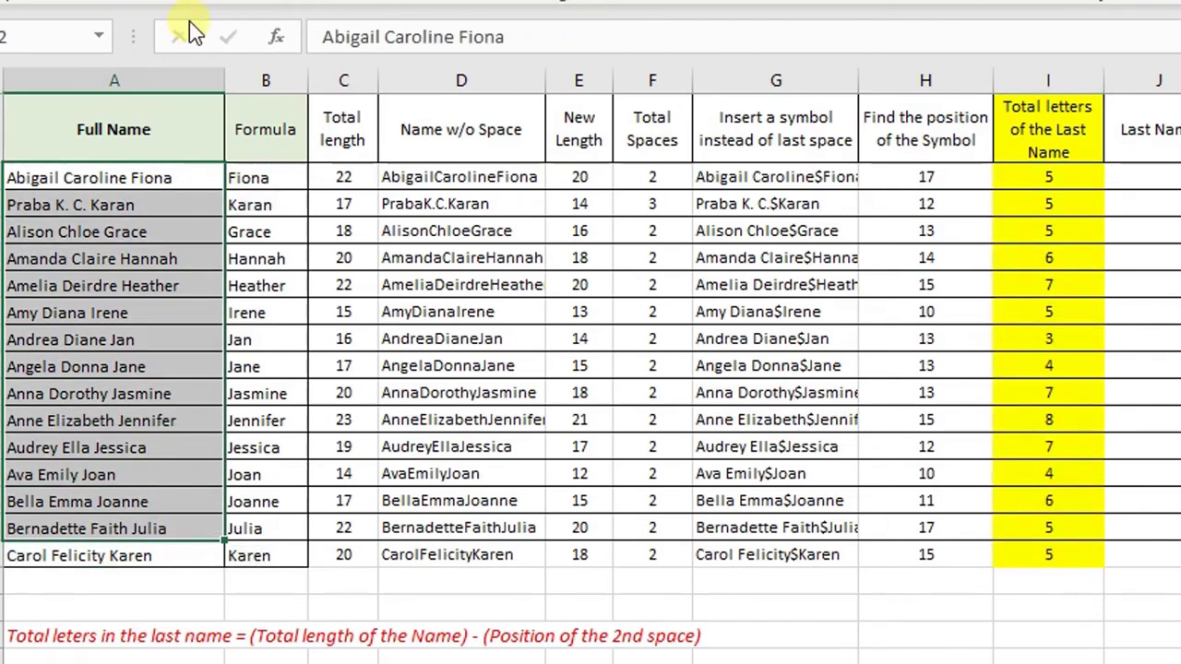
shift+click(167, 557)
key(F4)
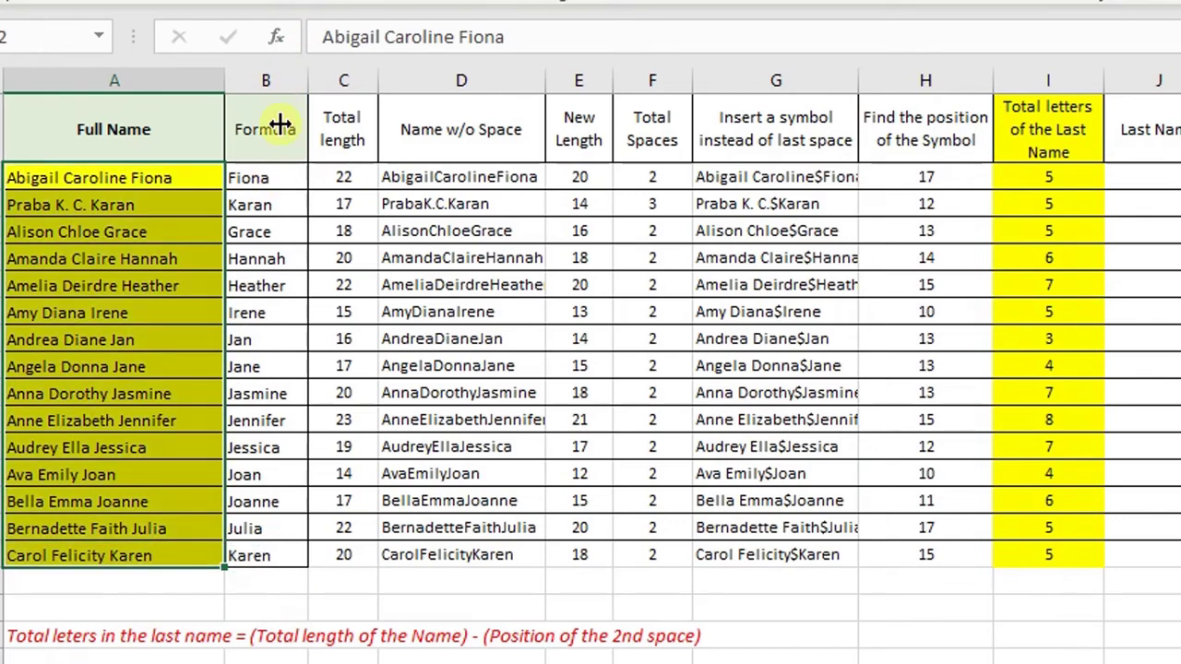
click(143, 180)
click(1080, 181)
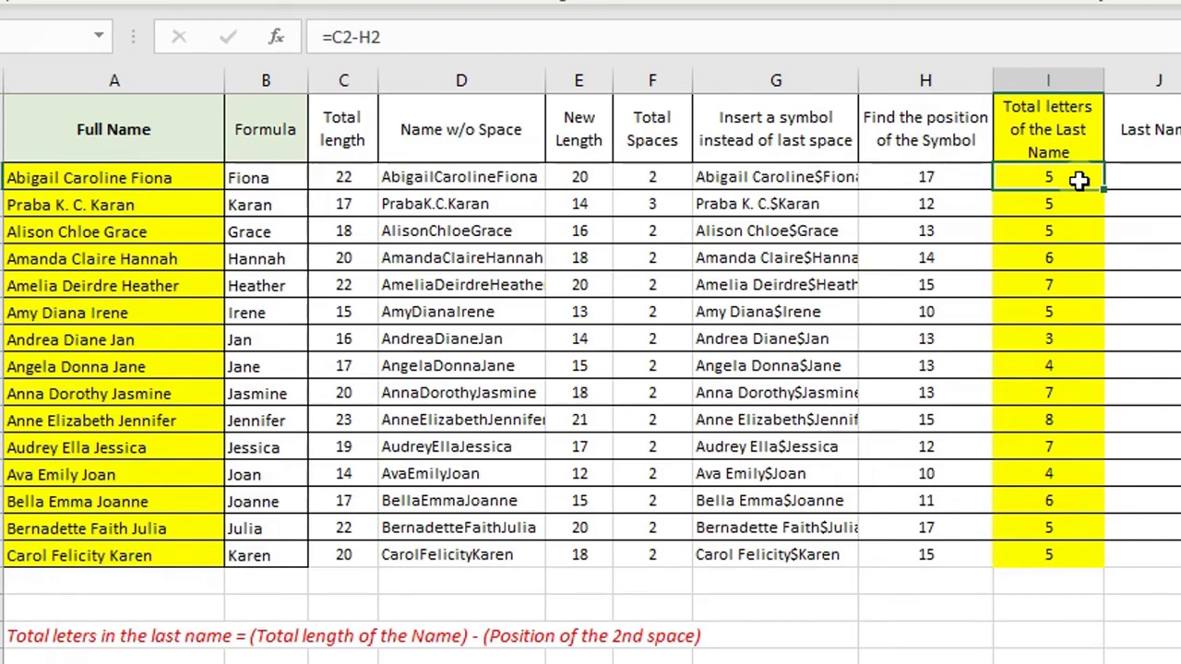
drag(1075, 179, 1052, 558)
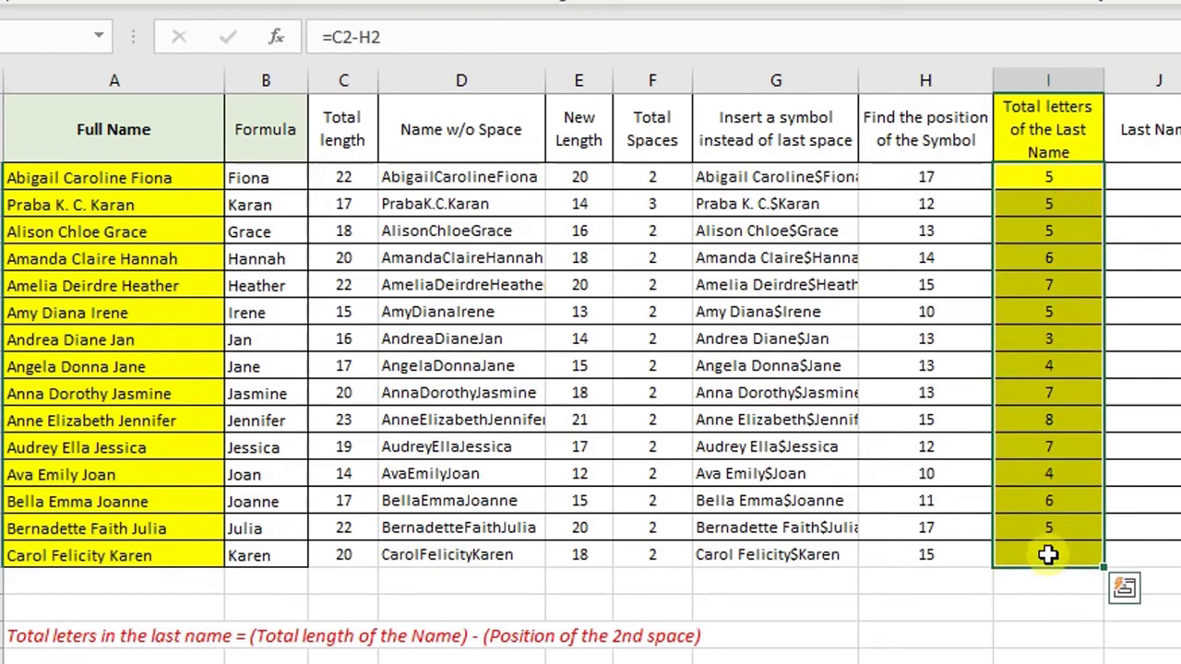
drag(1080, 171, 1057, 533)
drag(325, 177, 914, 166)
click(163, 179)
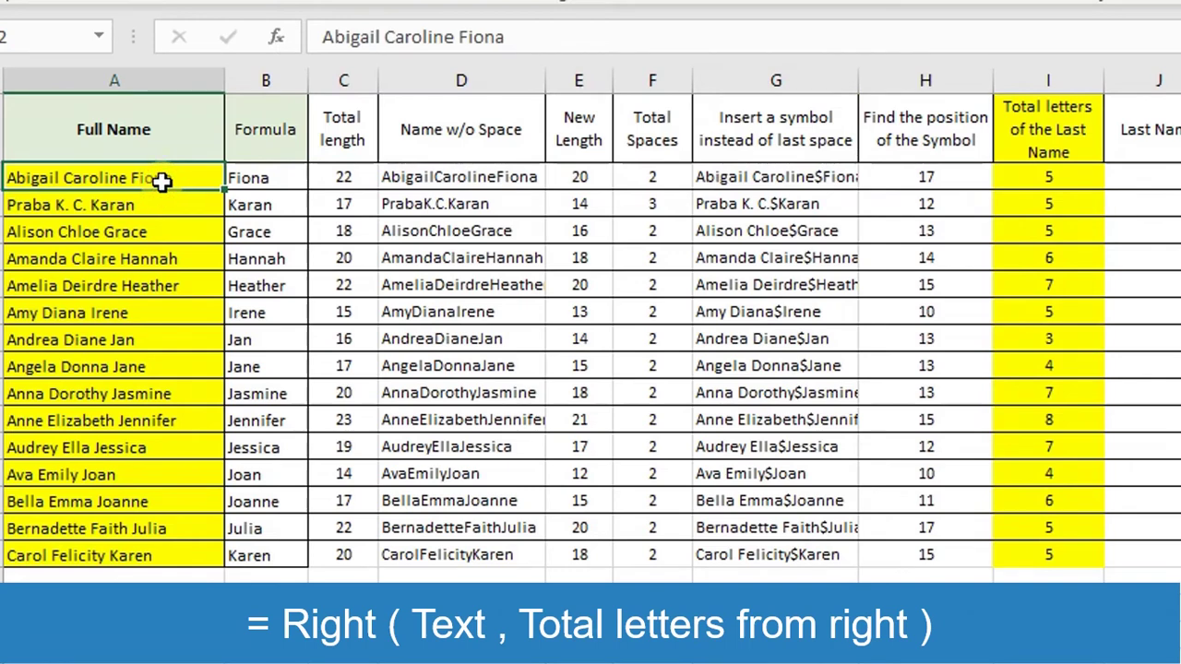
click(1041, 176)
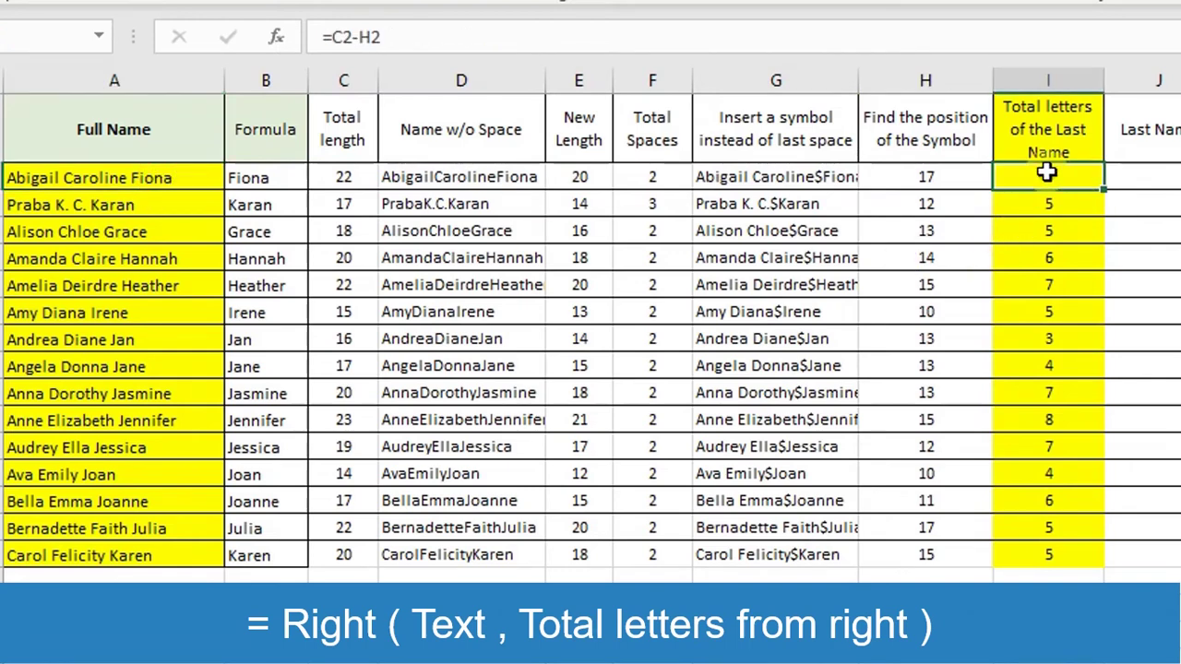
click(163, 181)
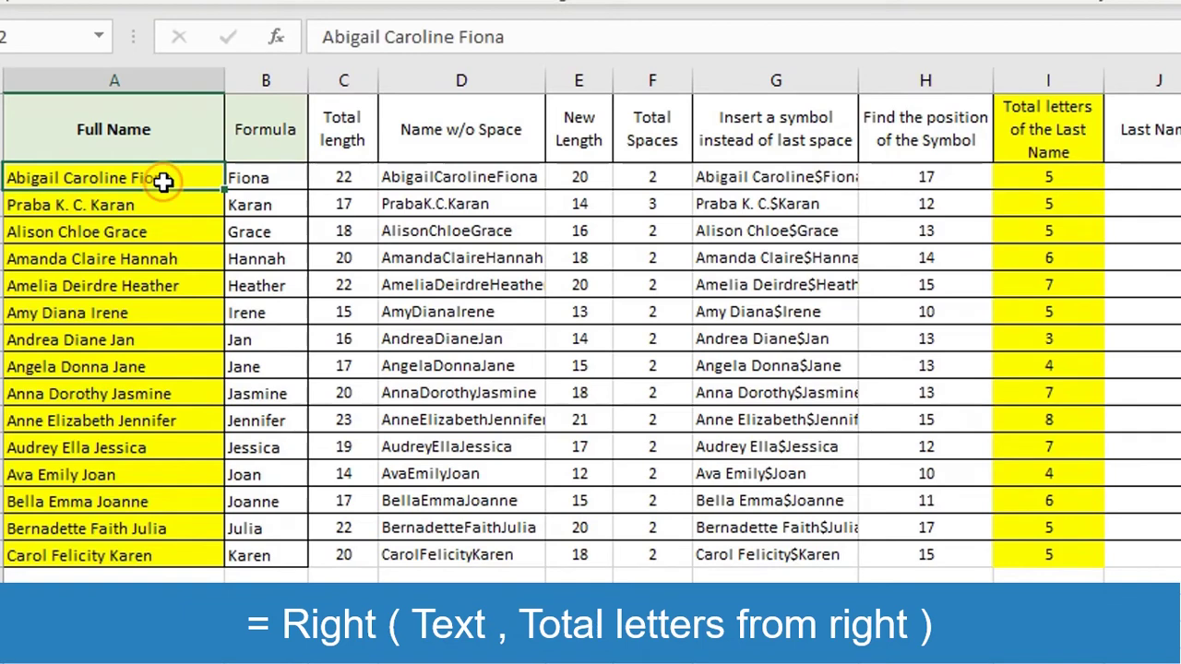
click(1079, 175)
click(356, 175)
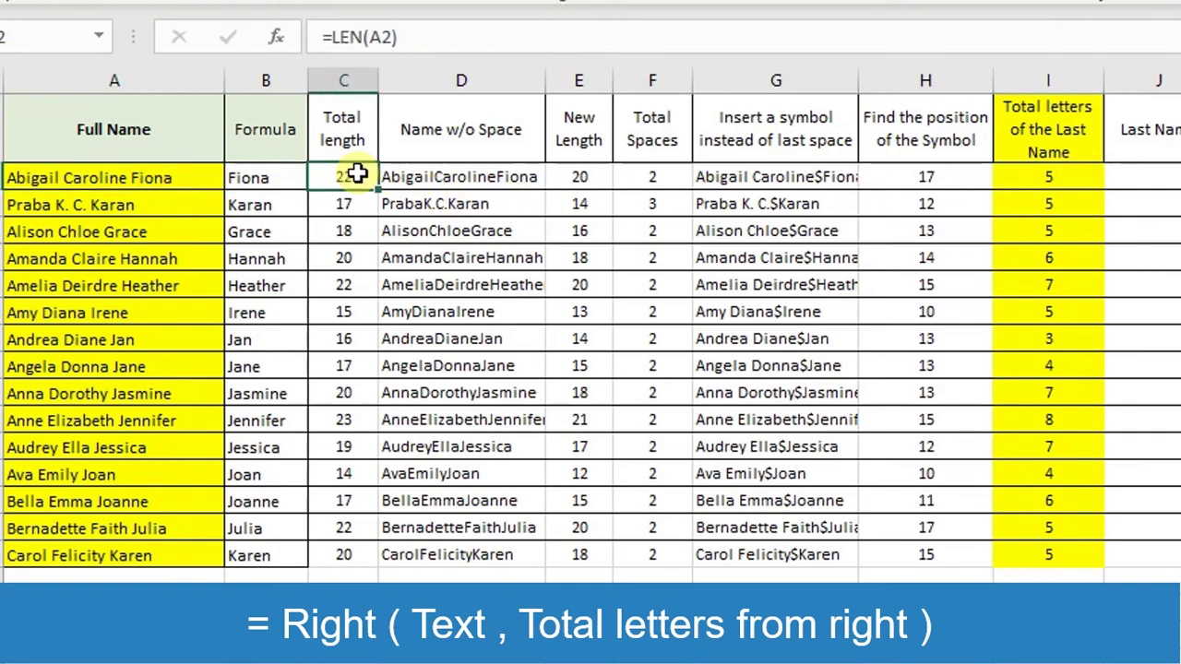
click(439, 173)
click(581, 173)
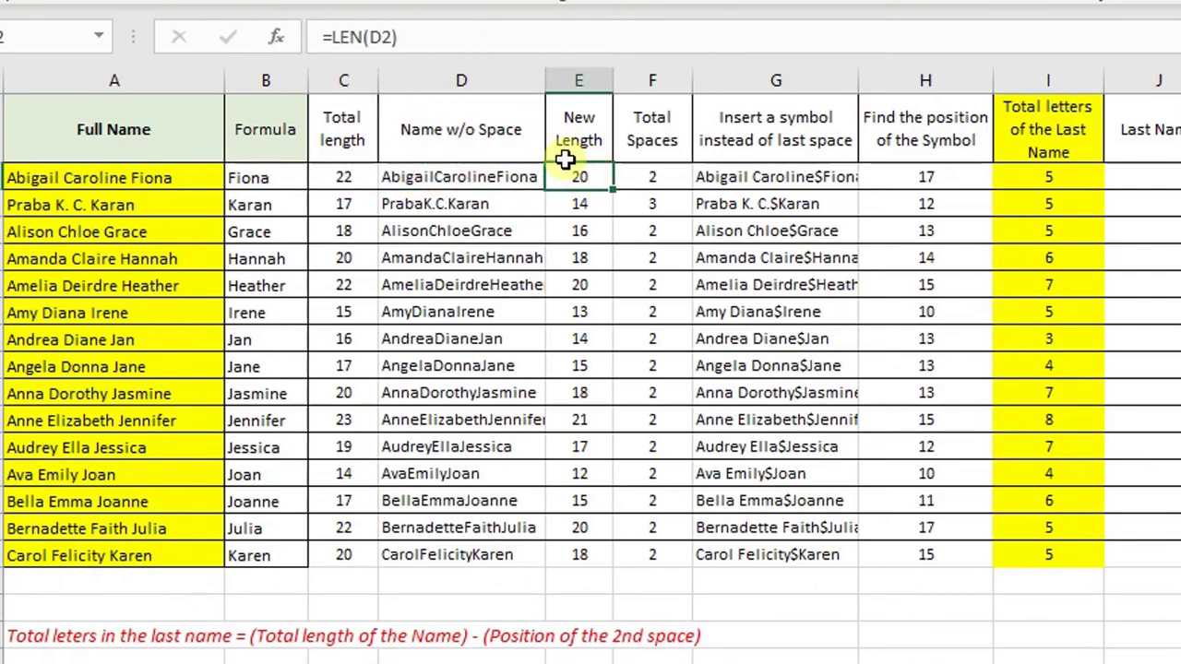
click(656, 181)
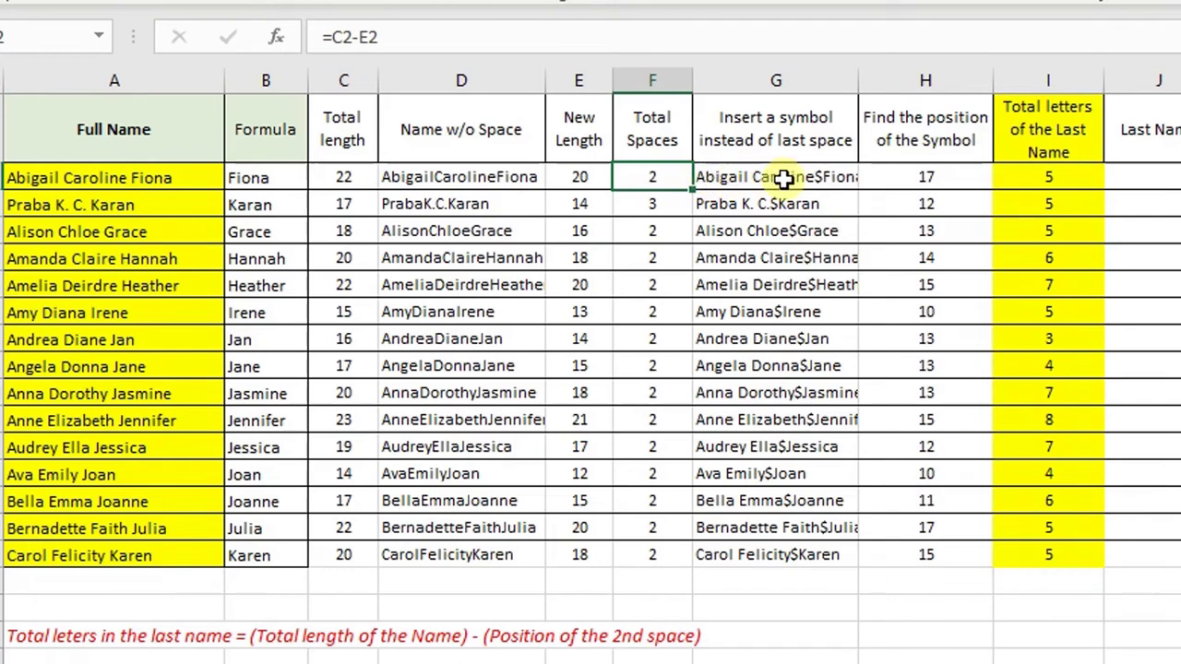
click(914, 177)
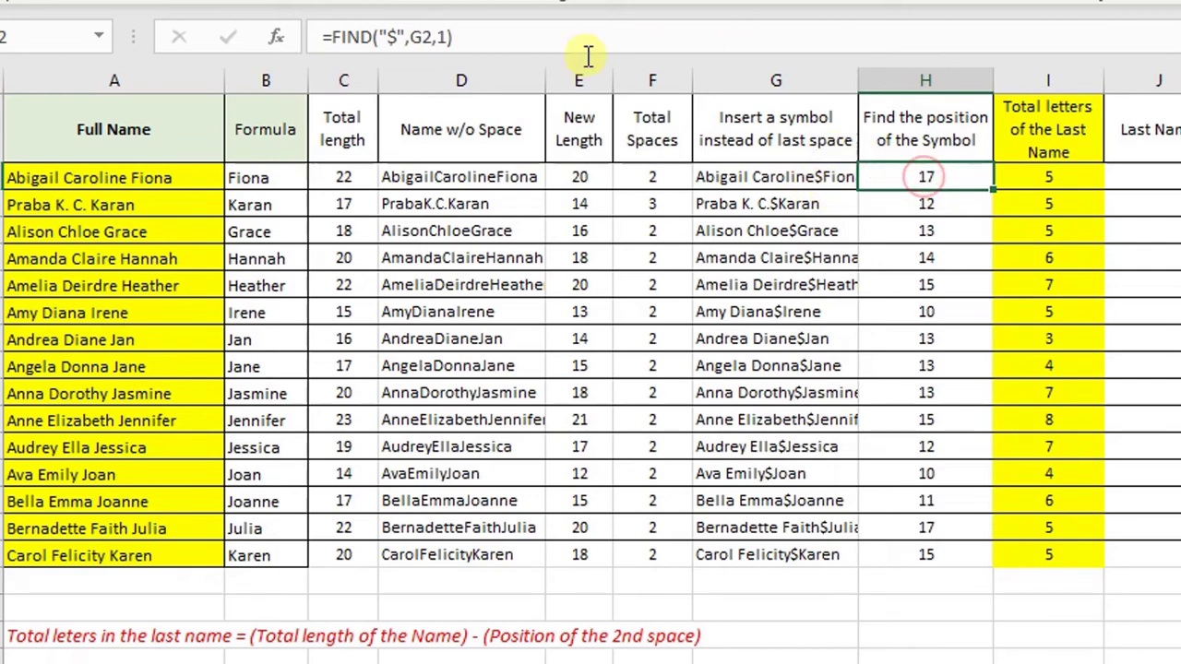
click(347, 177)
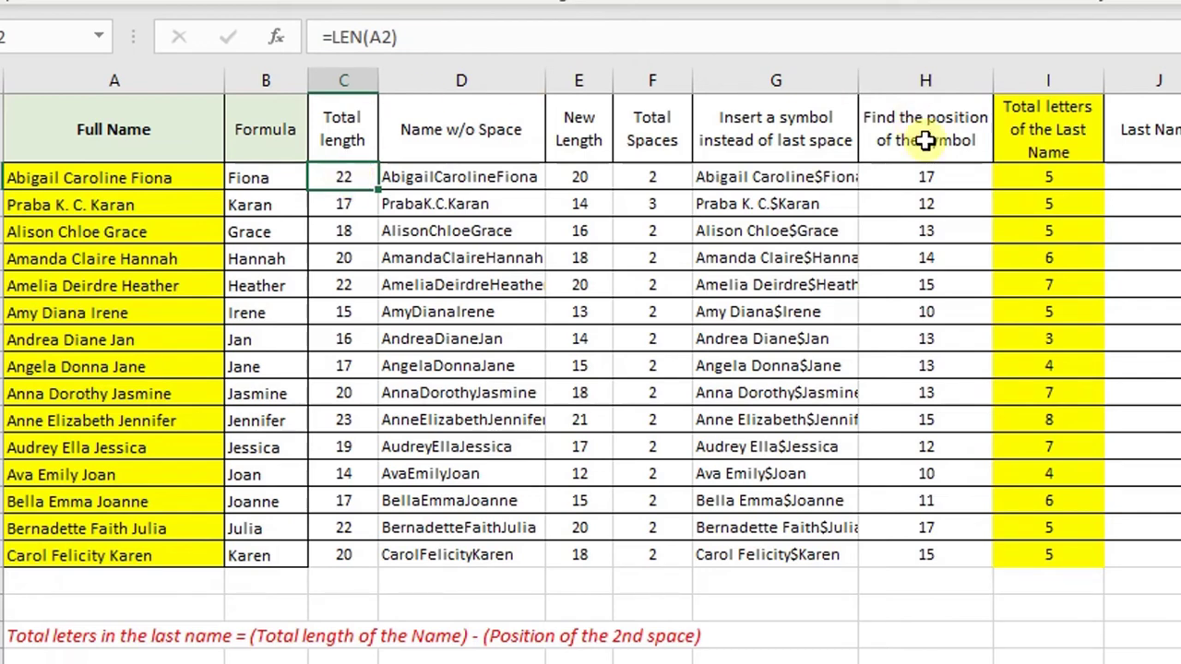
click(1005, 176)
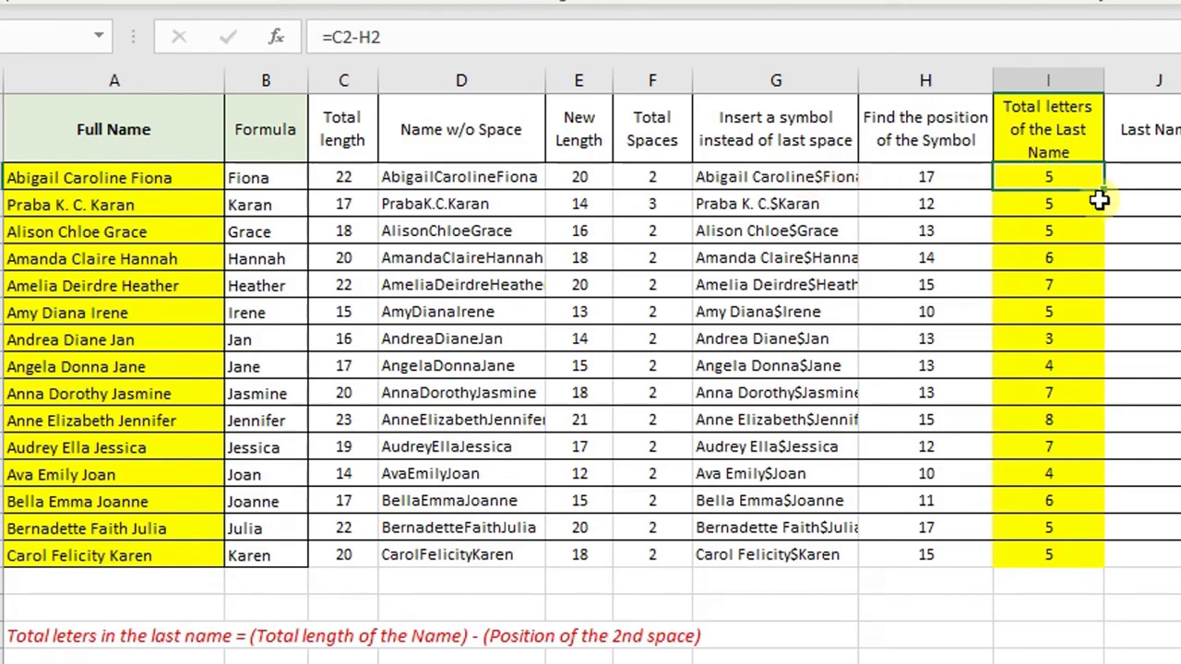
drag(1033, 195, 1040, 548)
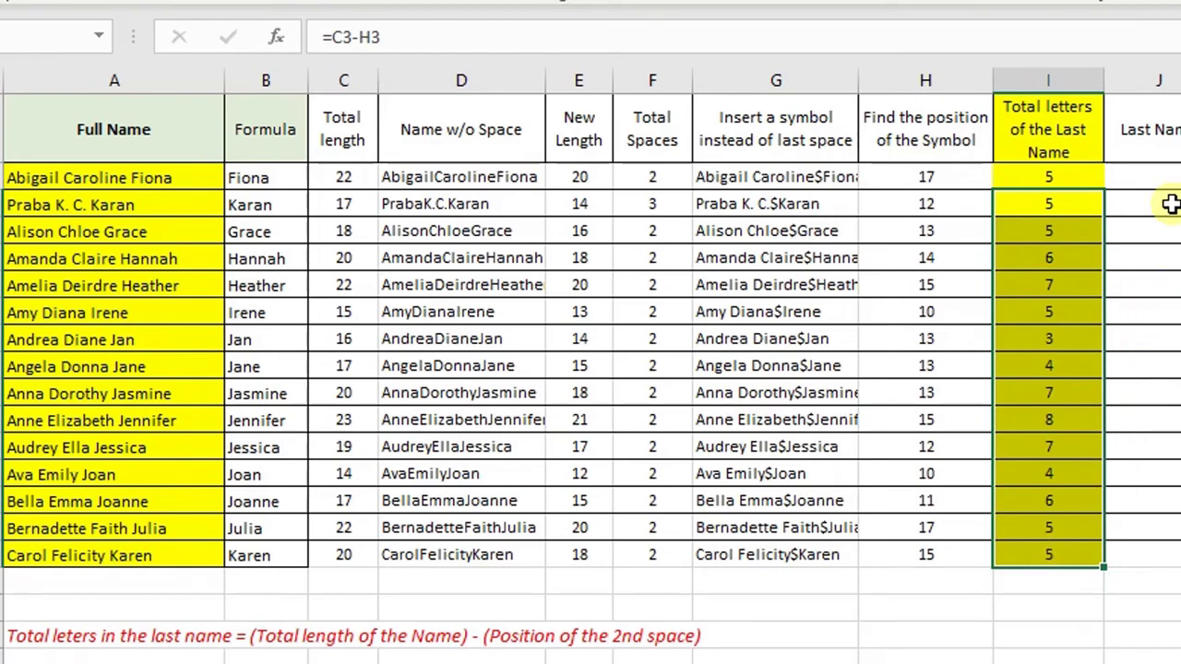
click(1168, 175)
- Enter =RIGHT(A2,I2) in J2 to extract the last name
text(=)
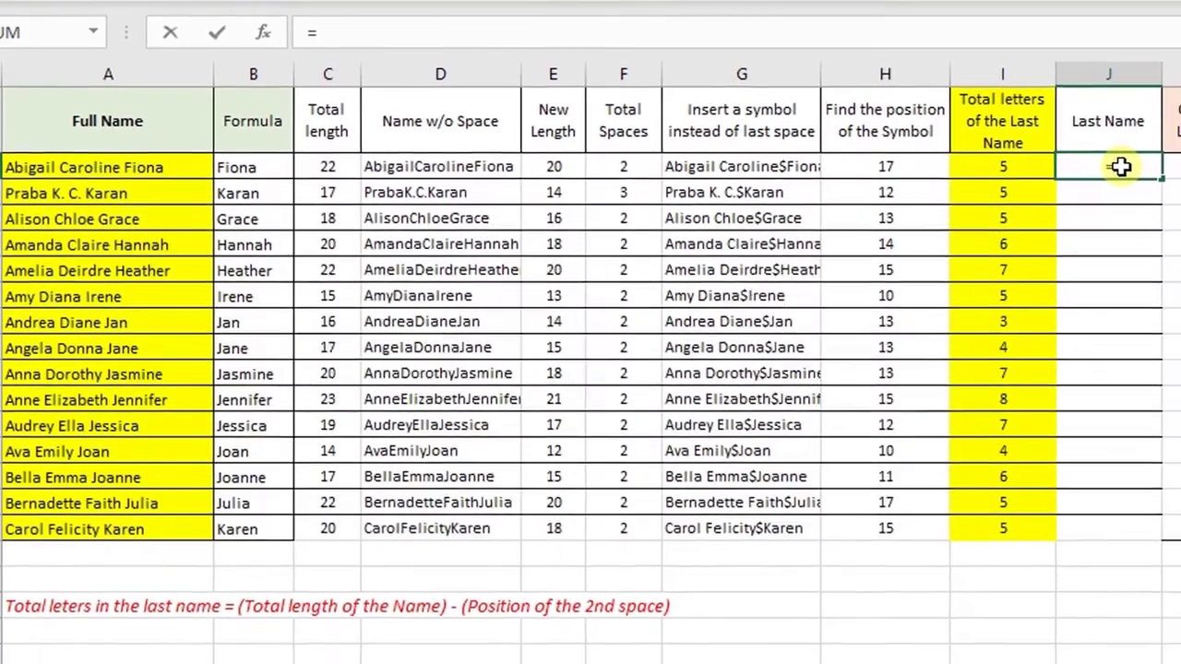
text(righ)
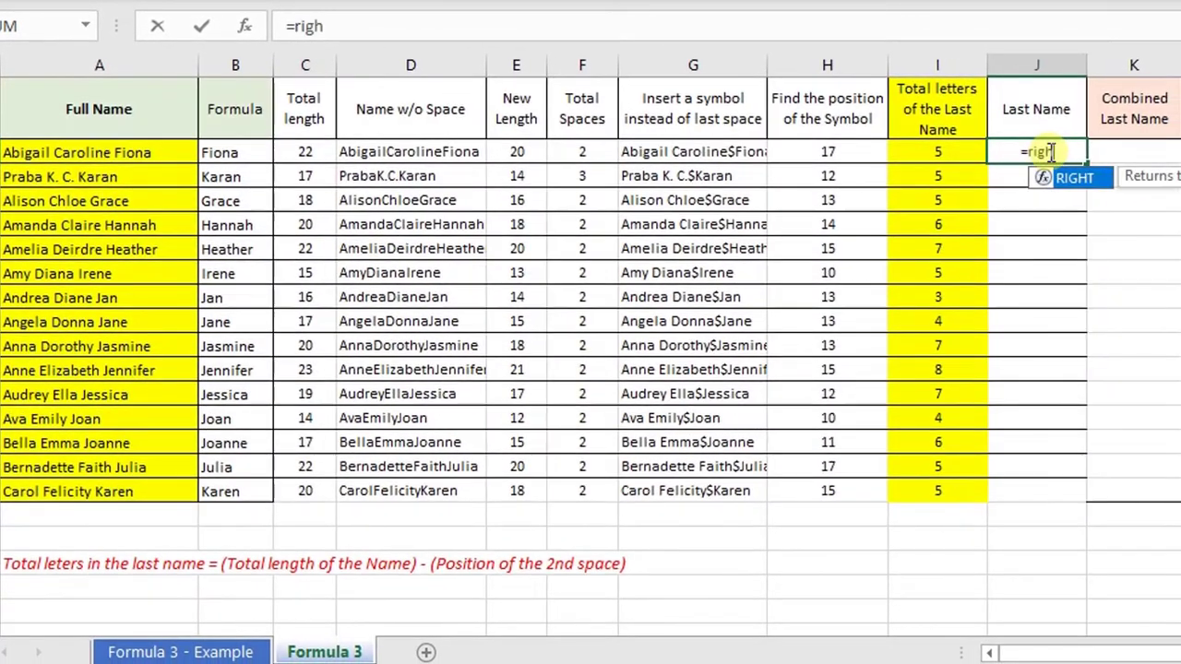
key(Tab)
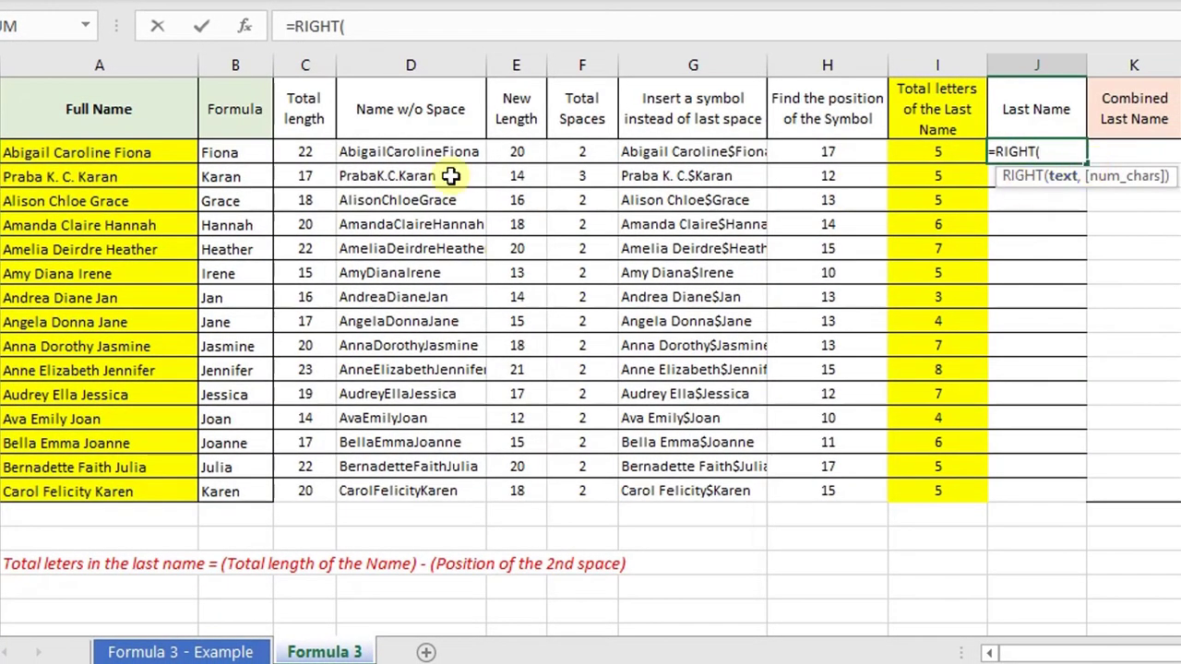
click(150, 164)
text(,)
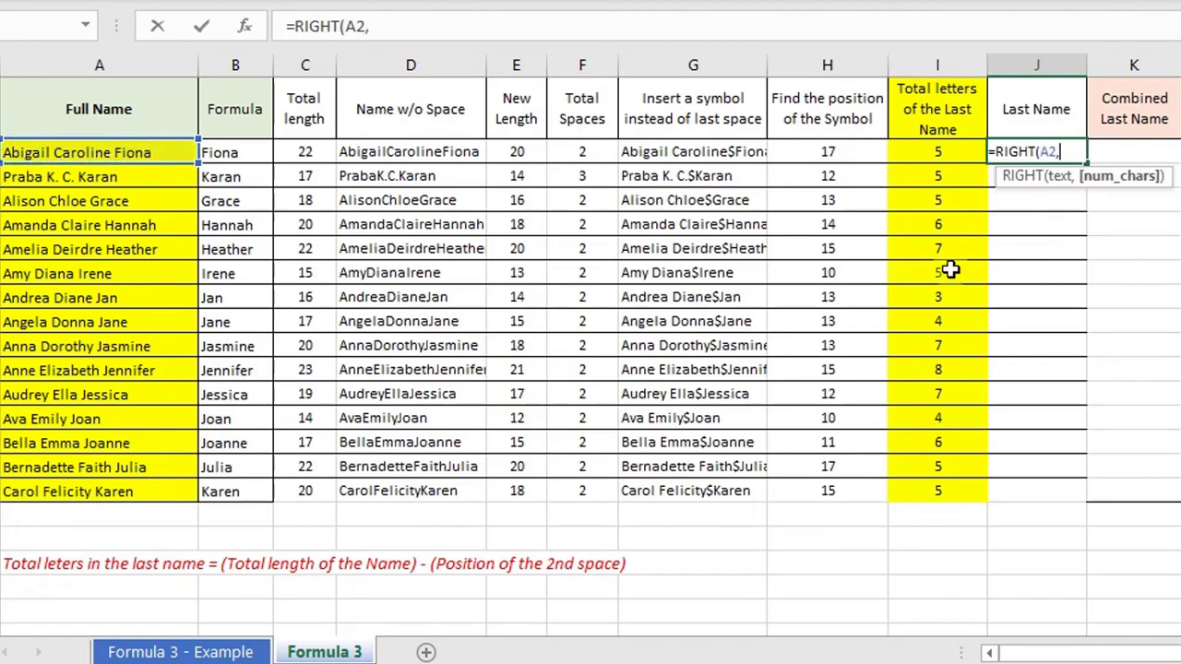
click(938, 152)
key(Return)
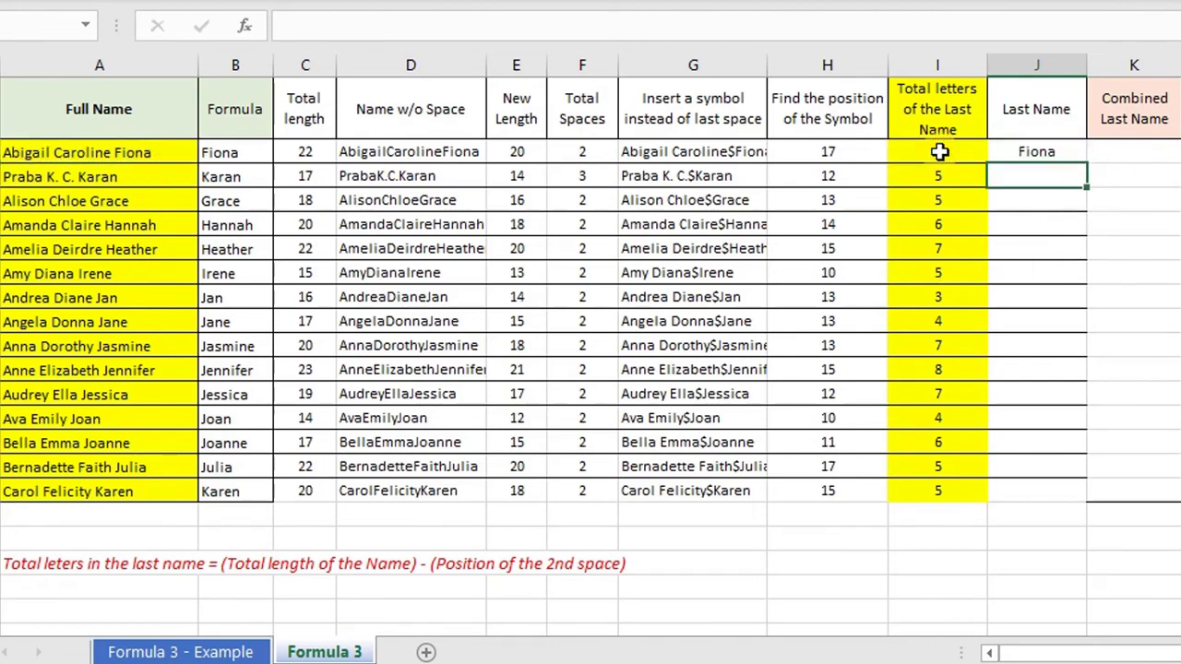
- Review J2's RIGHT formula arguments without changing it
click(1003, 148)
double_click(1025, 151)
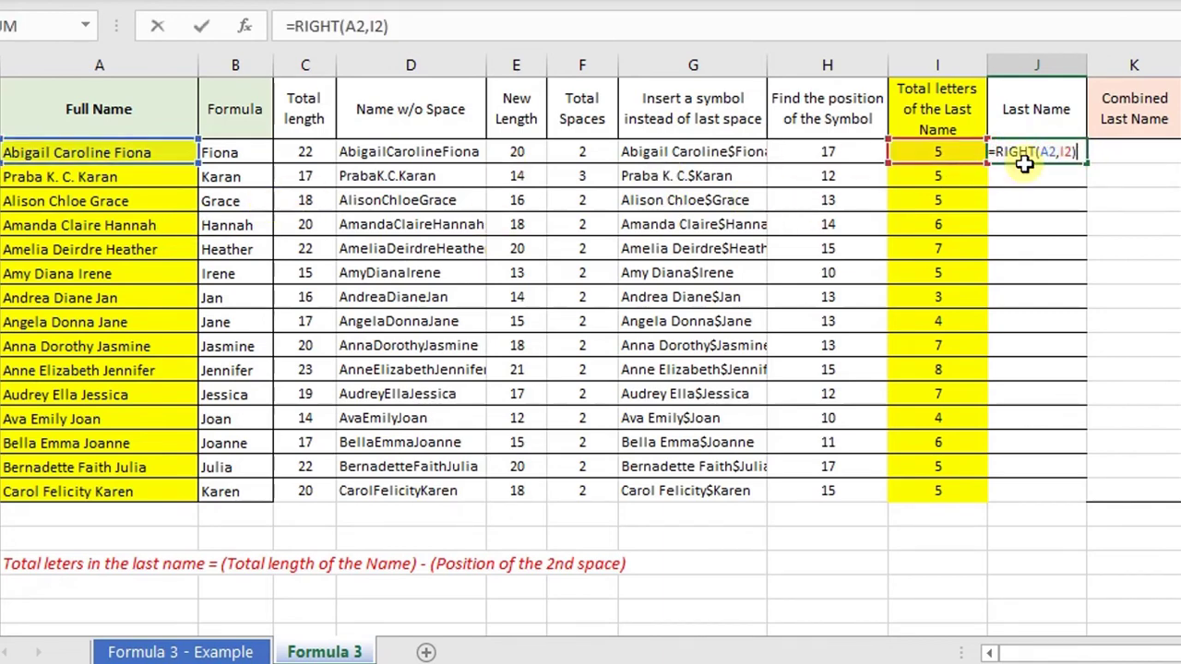
click(1045, 151)
drag(1041, 151, 1063, 150)
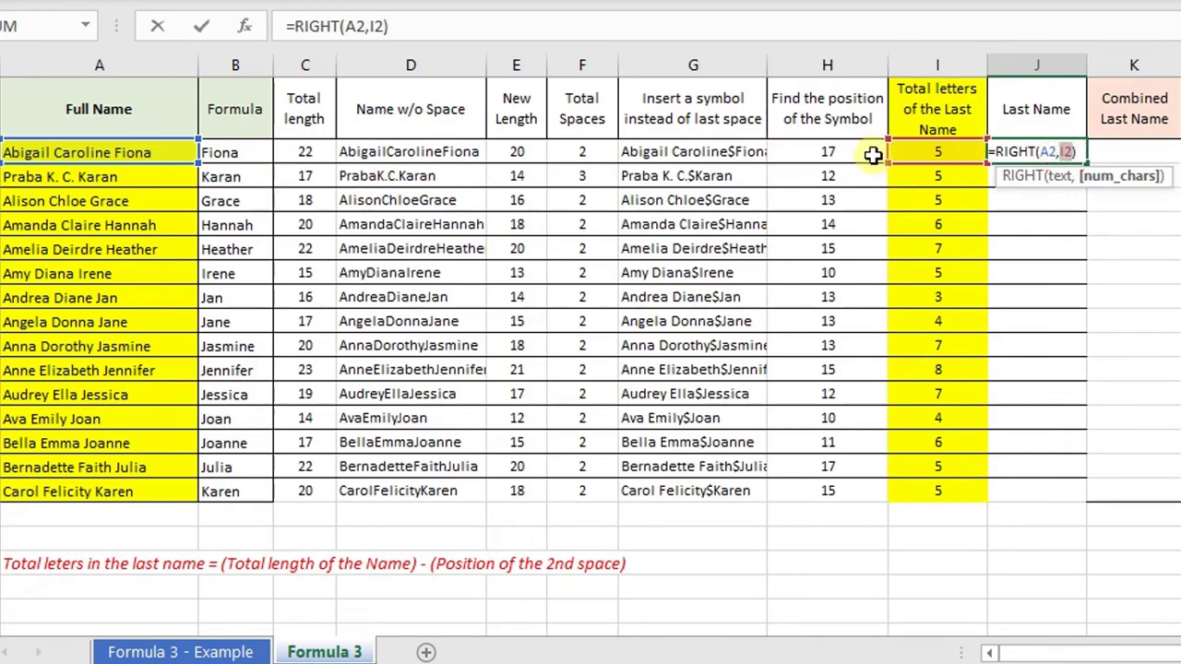
key(Escape)
- Fill the formula down to J16 and spot-check J15, J8 and J14
drag(1085, 163, 1083, 498)
click(1060, 466)
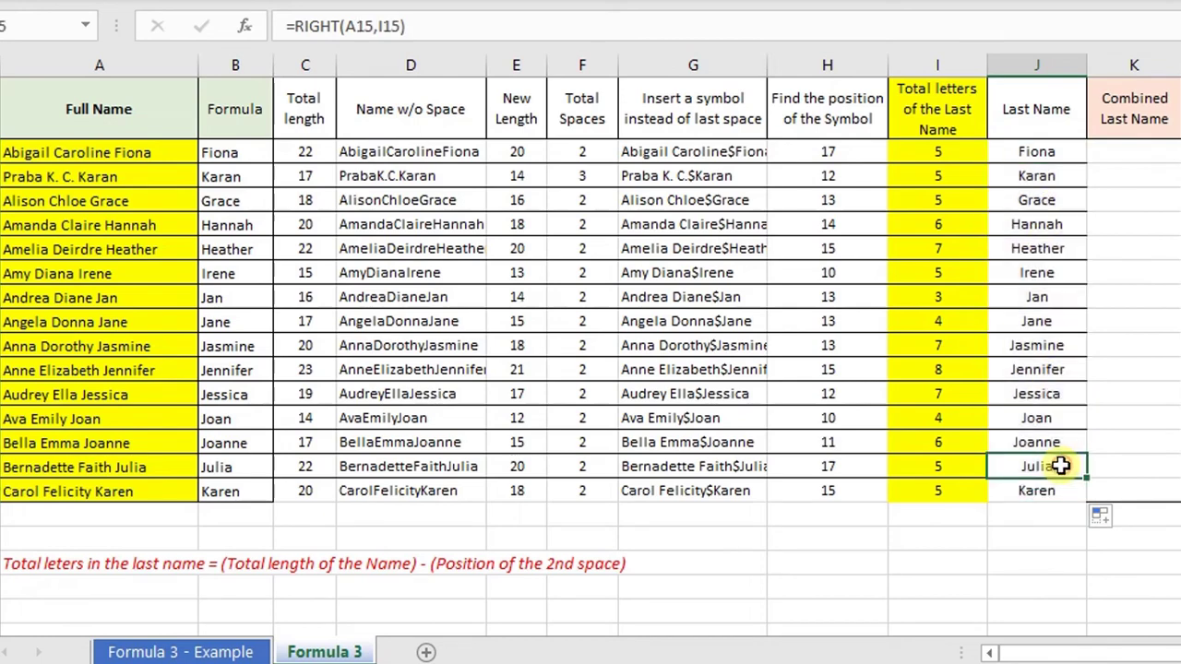
click(1053, 296)
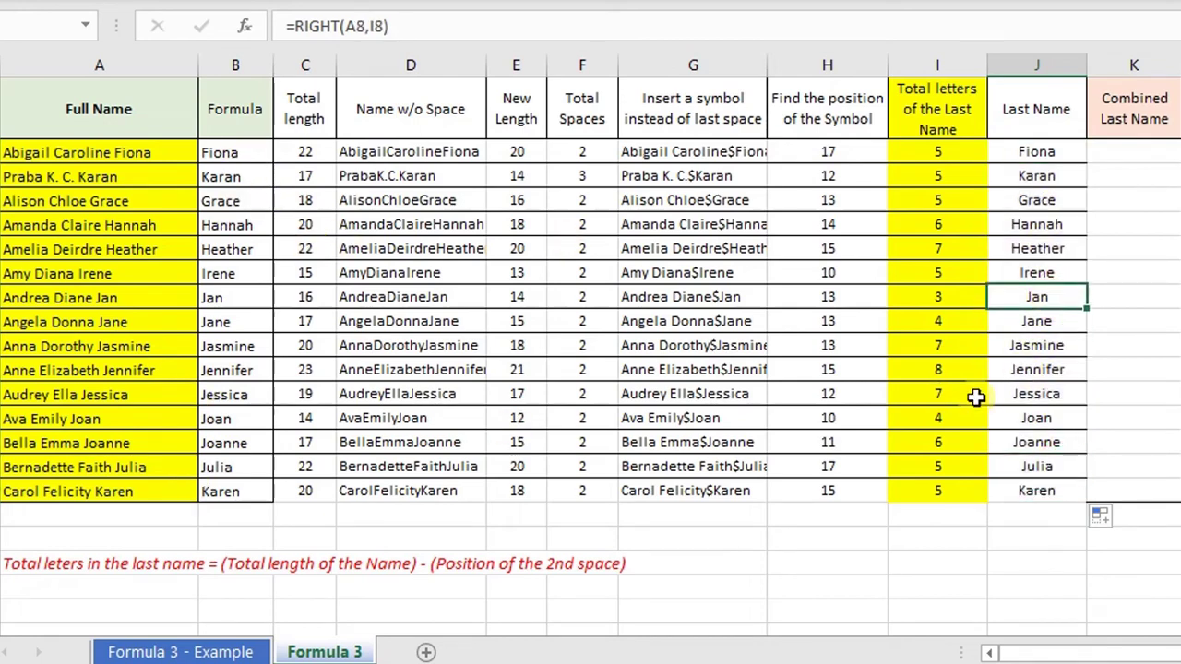
click(1066, 437)
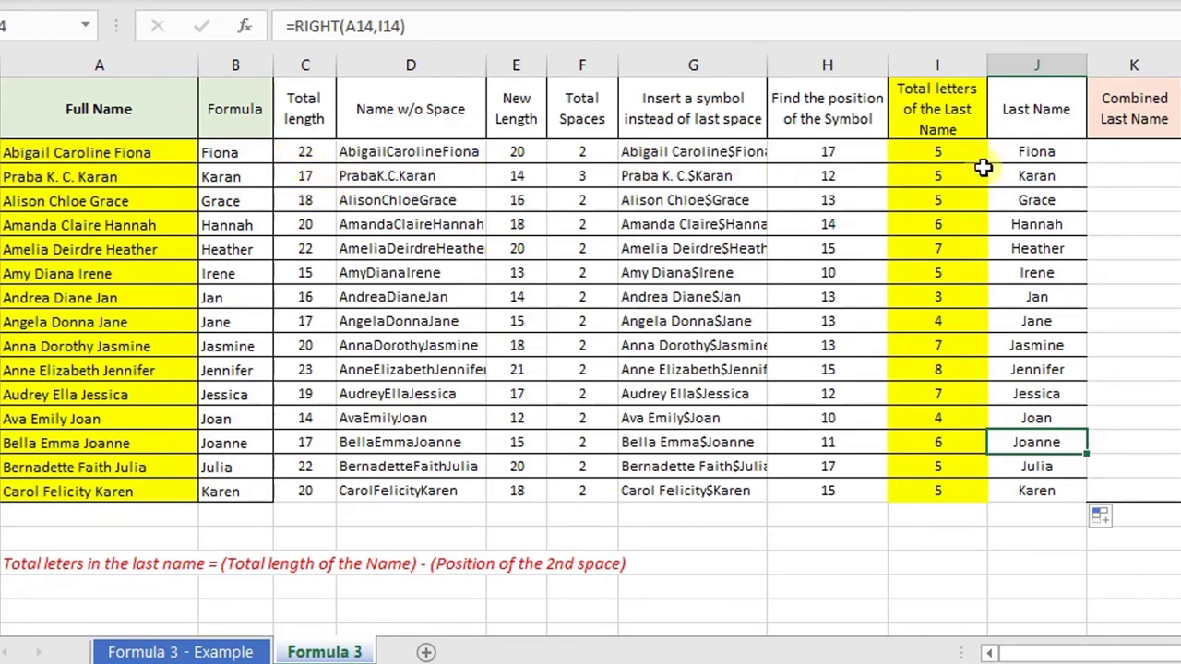
click(1116, 155)
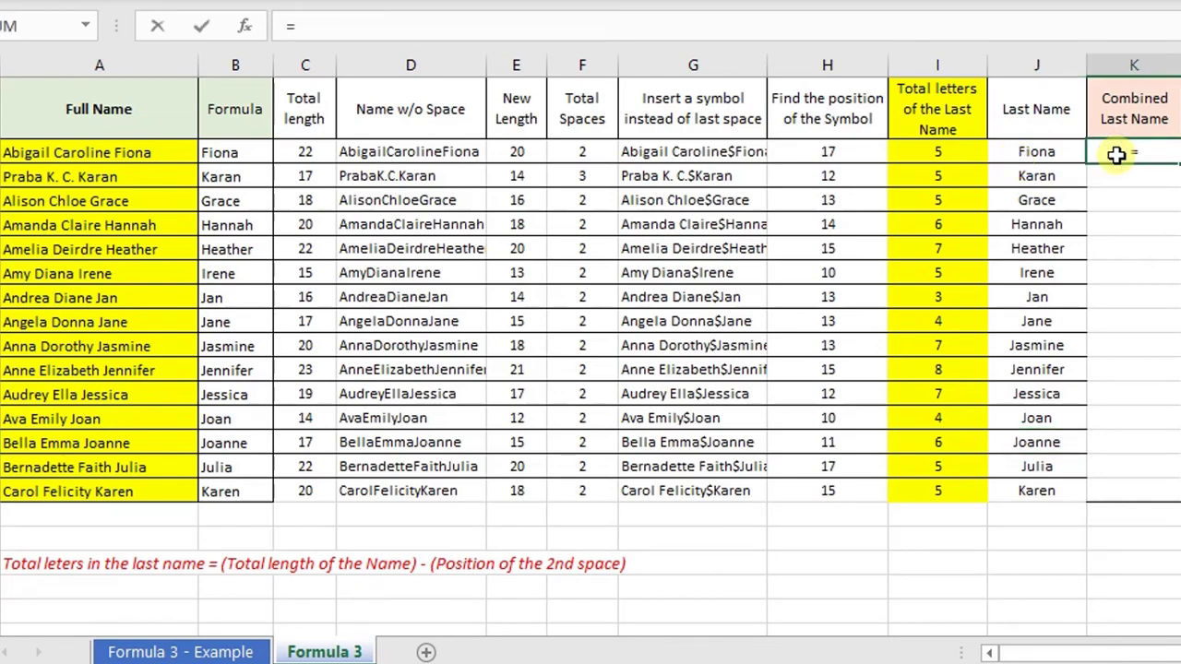
- Copy J2's formula text into K2 as =RIGHT(A2,I2)
text(=)
key(Escape)
key(Left)
key(F2)
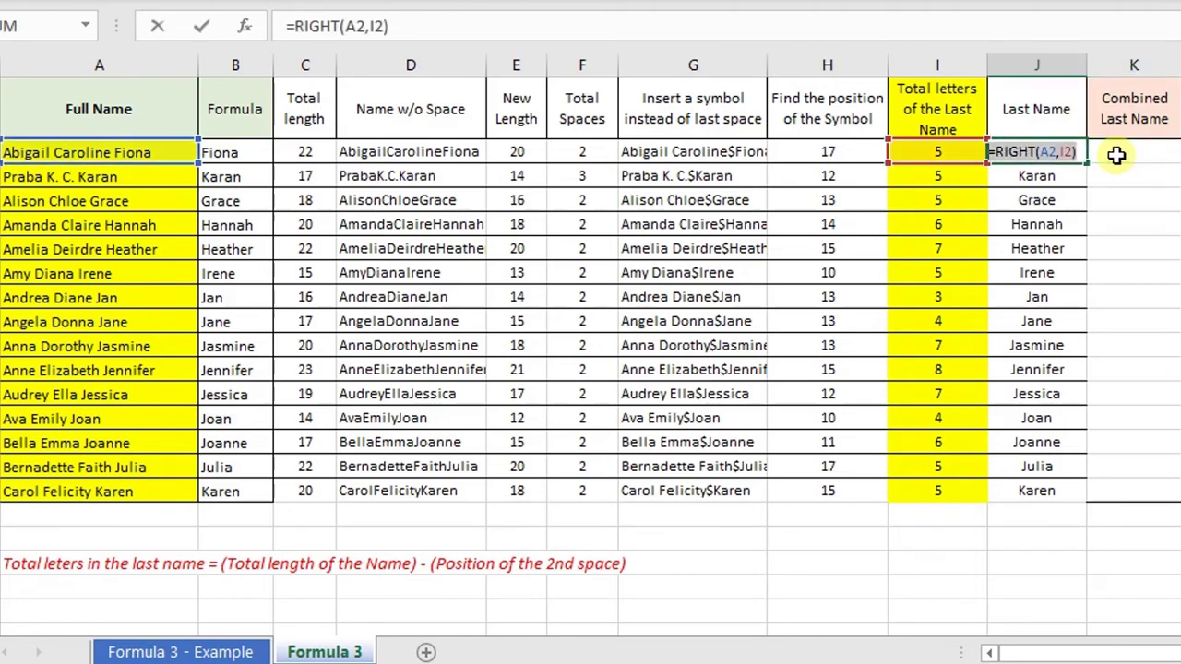
key(ctrl+c)
key(Tab)
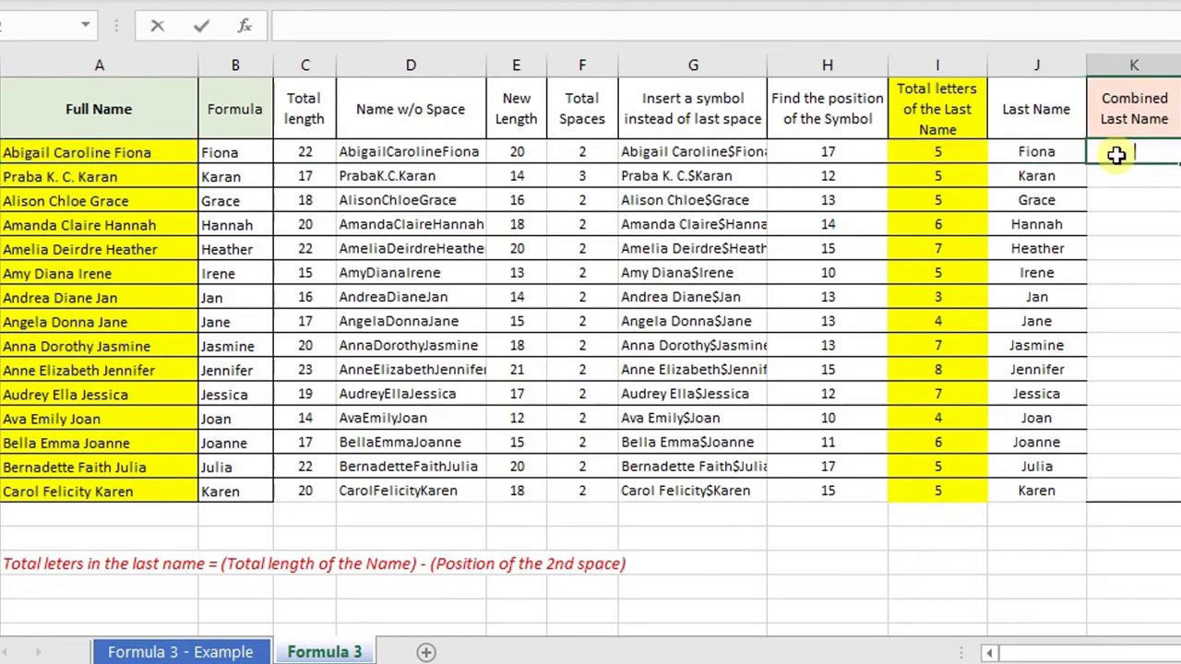
key(ctrl+v)
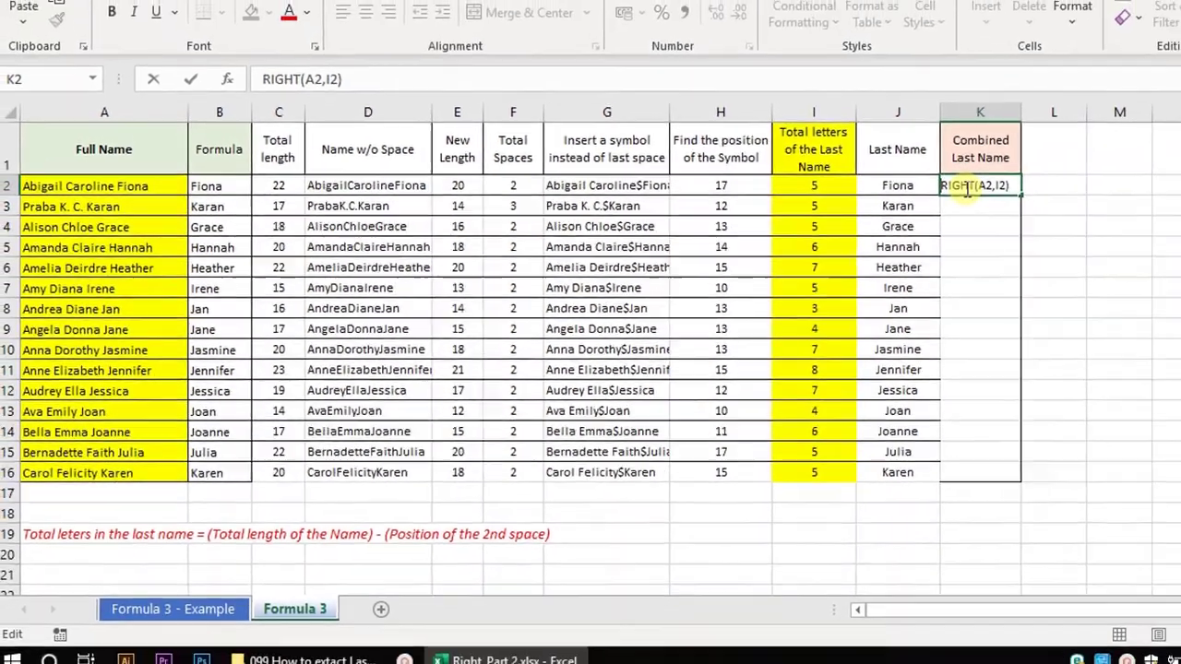
key(Home)
text(=)
key(Return)
- Replace I2 with C2-H2 in K2's formula, giving =RIGHT(A2,C2-H2)
double_click(925, 197)
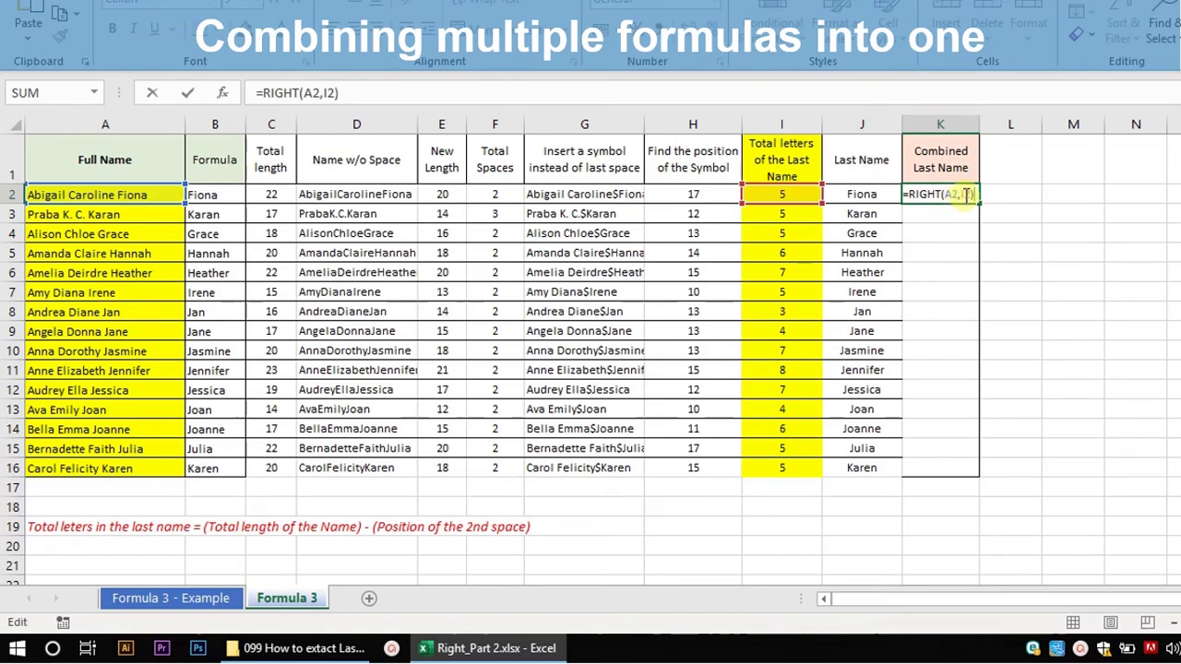
double_click(966, 194)
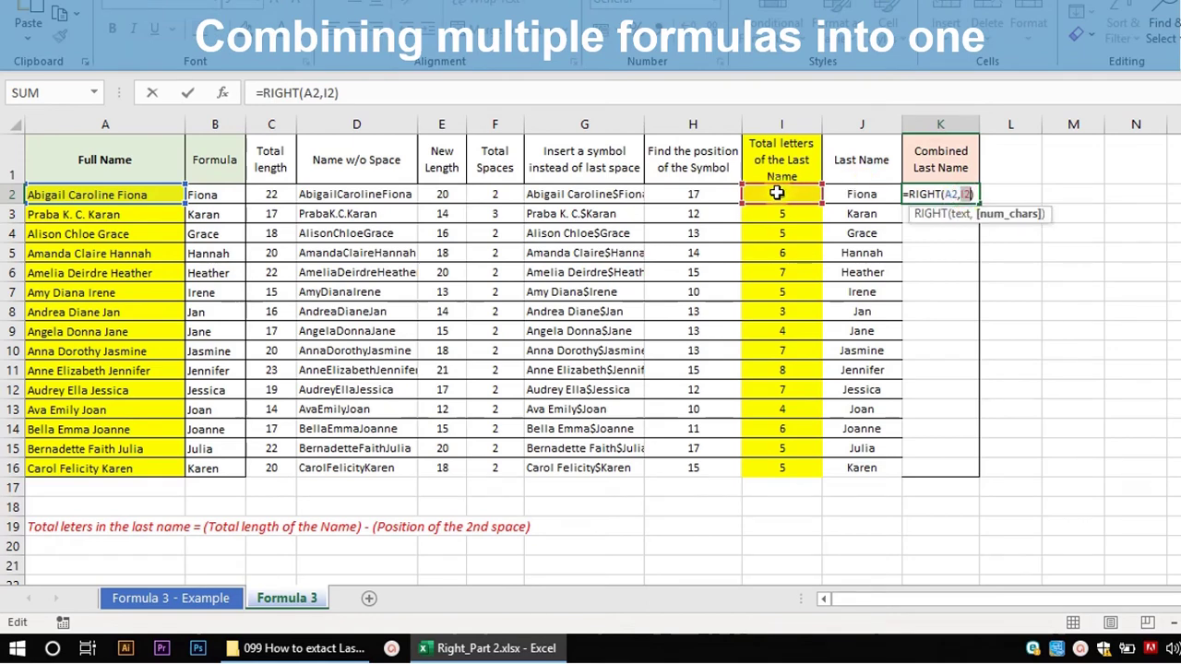
key(ctrl+Return)
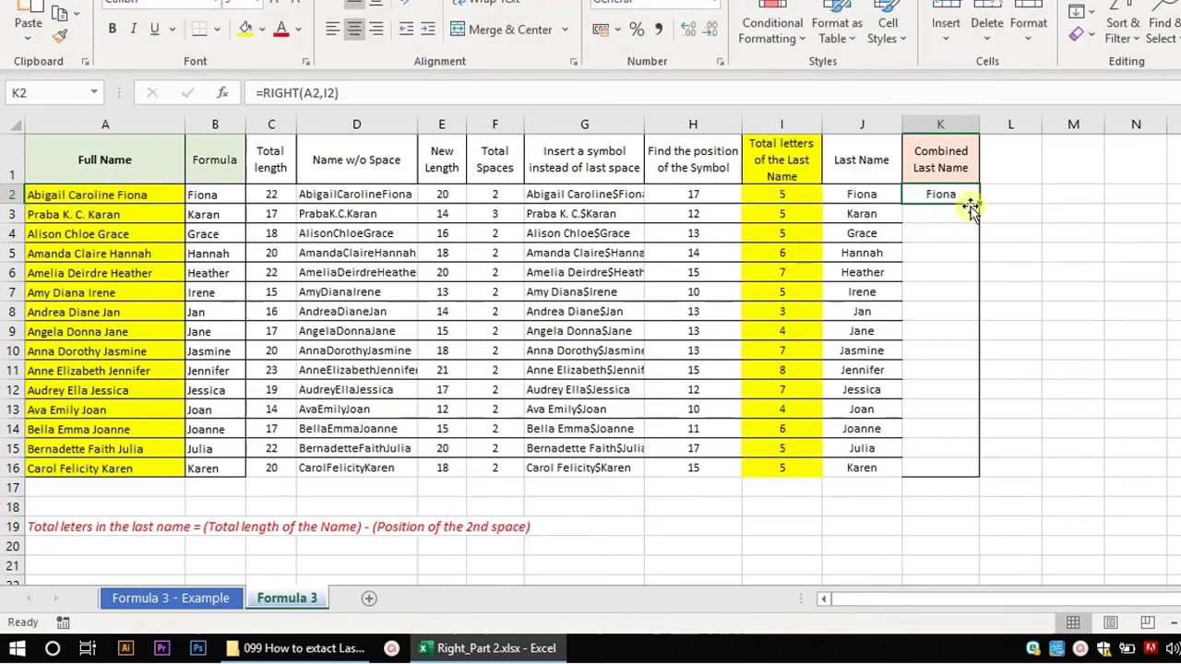
double_click(782, 198)
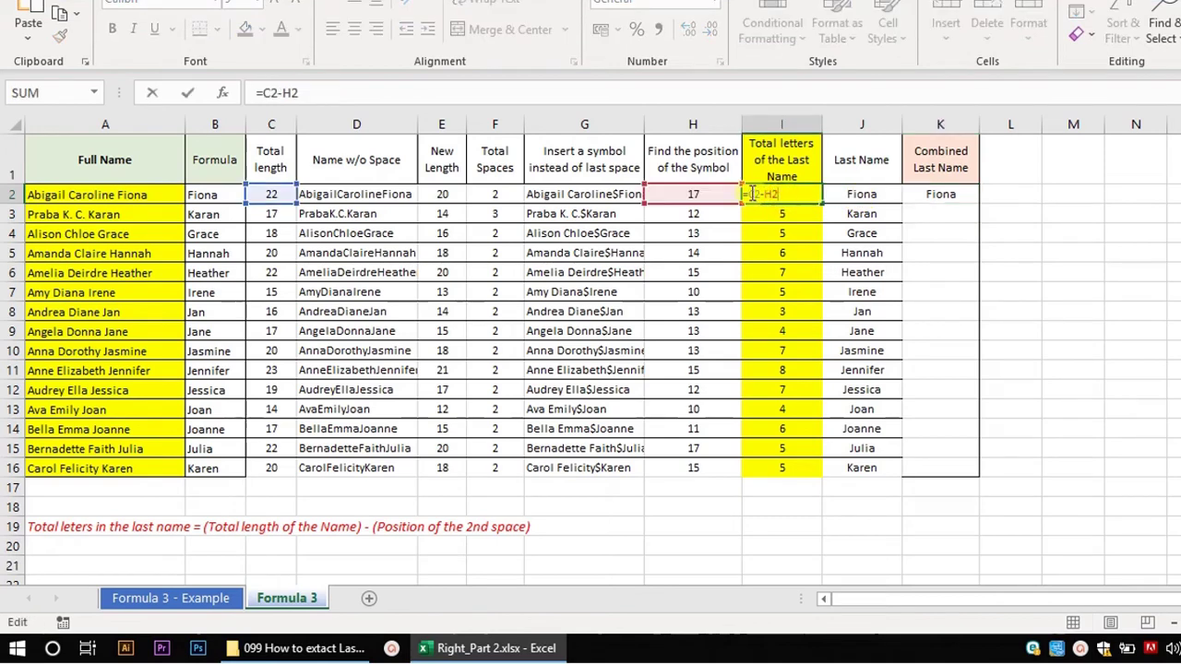
key(Escape)
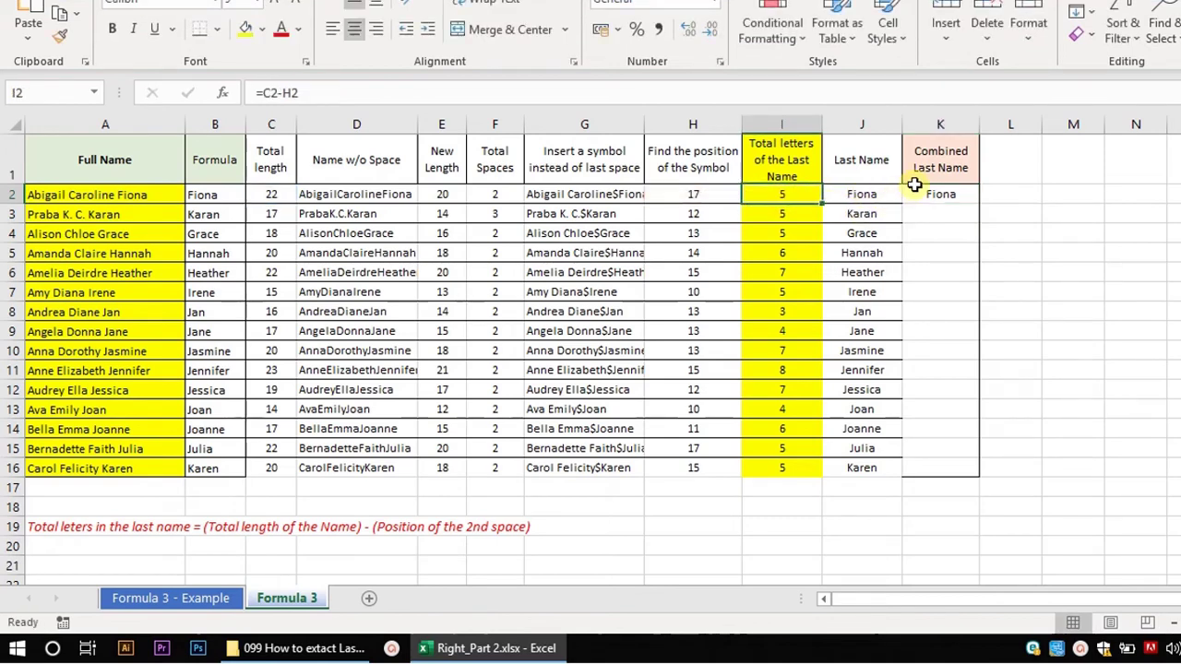
double_click(916, 192)
double_click(966, 195)
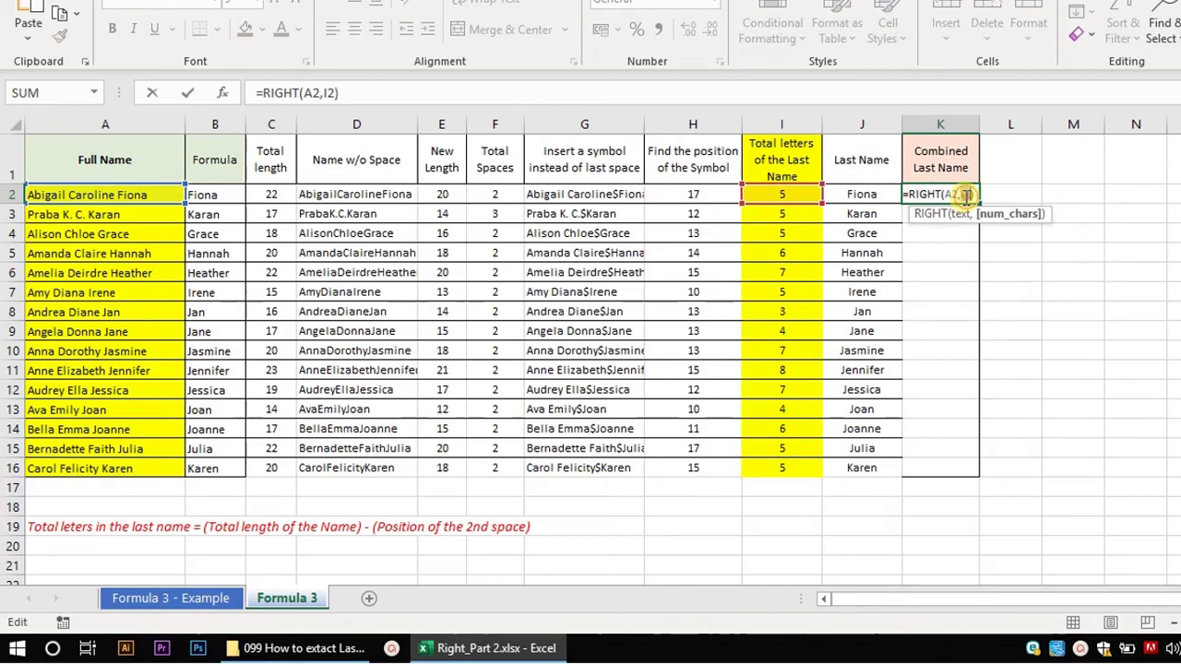
text(C2-H2)
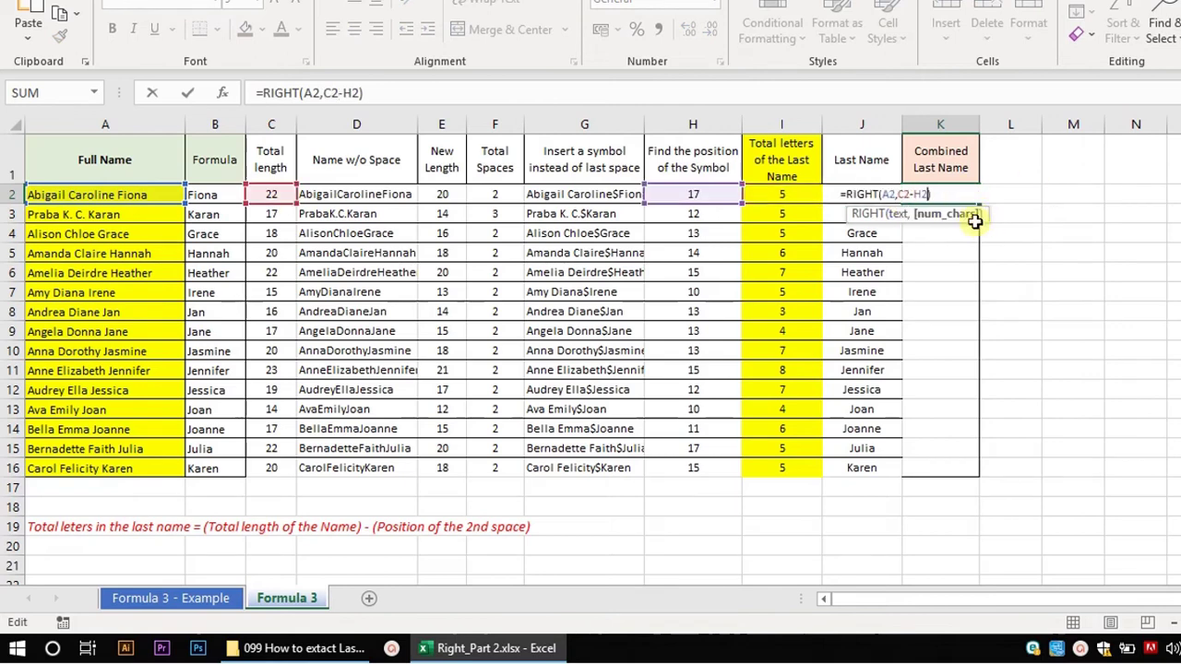
key(Return)
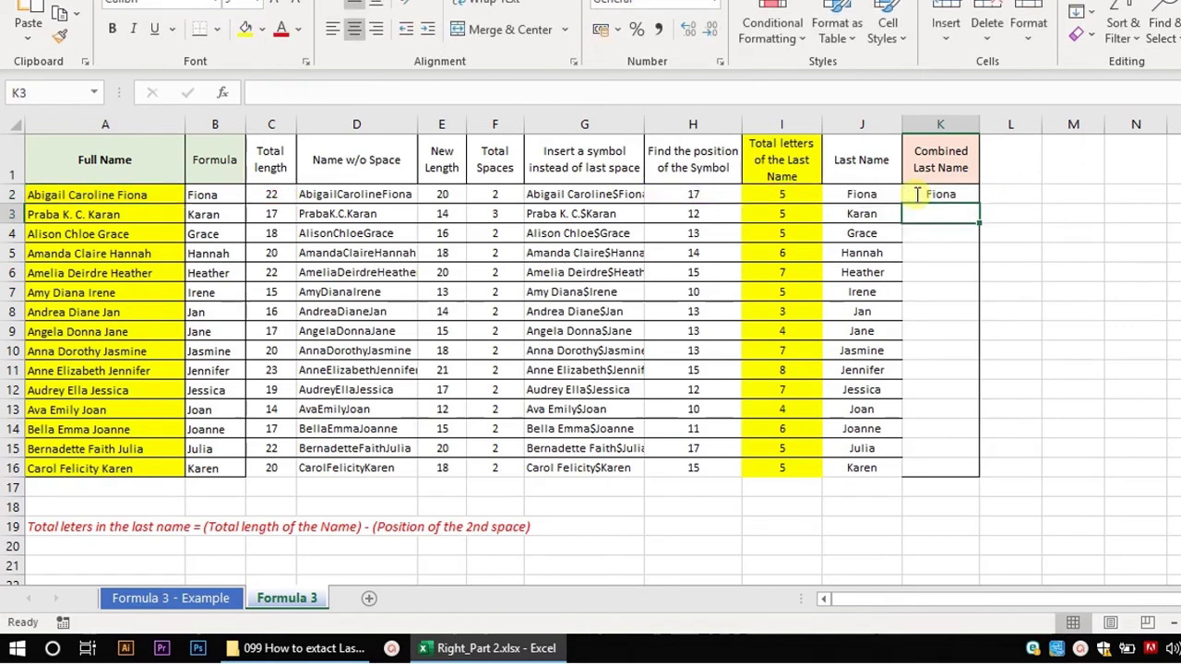
- Paste FIND("$",G2,1) from H2 over H2 in K2, giving =RIGHT(A2,C2-FIND("$",G2,1))
click(917, 194)
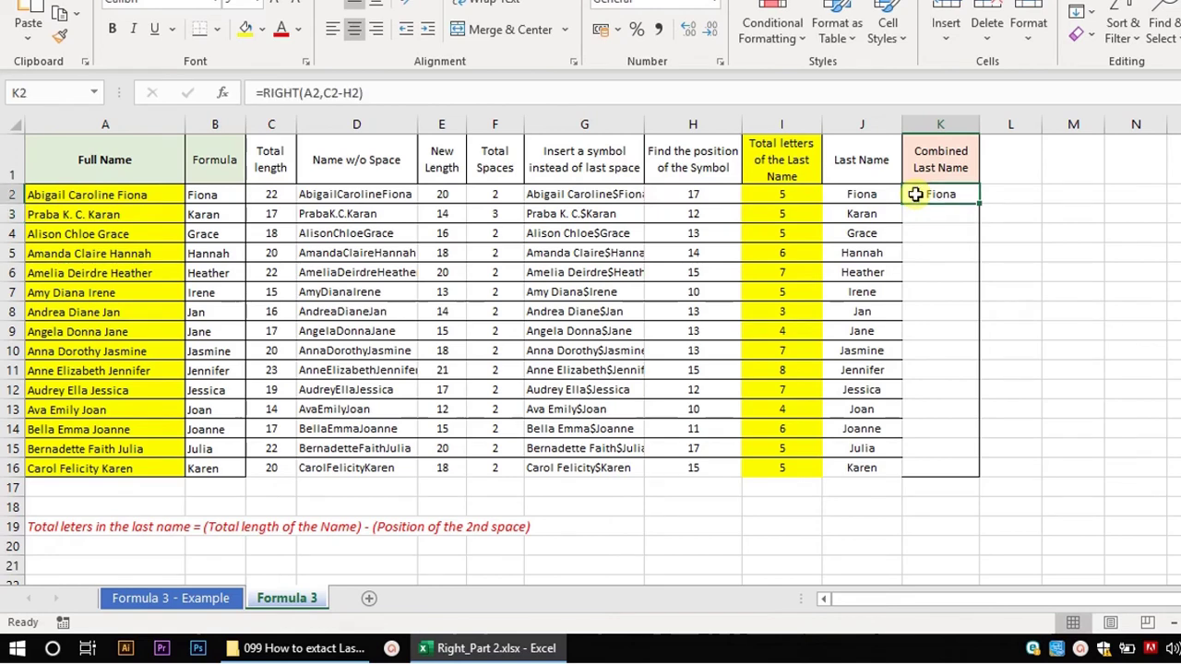
key(F2)
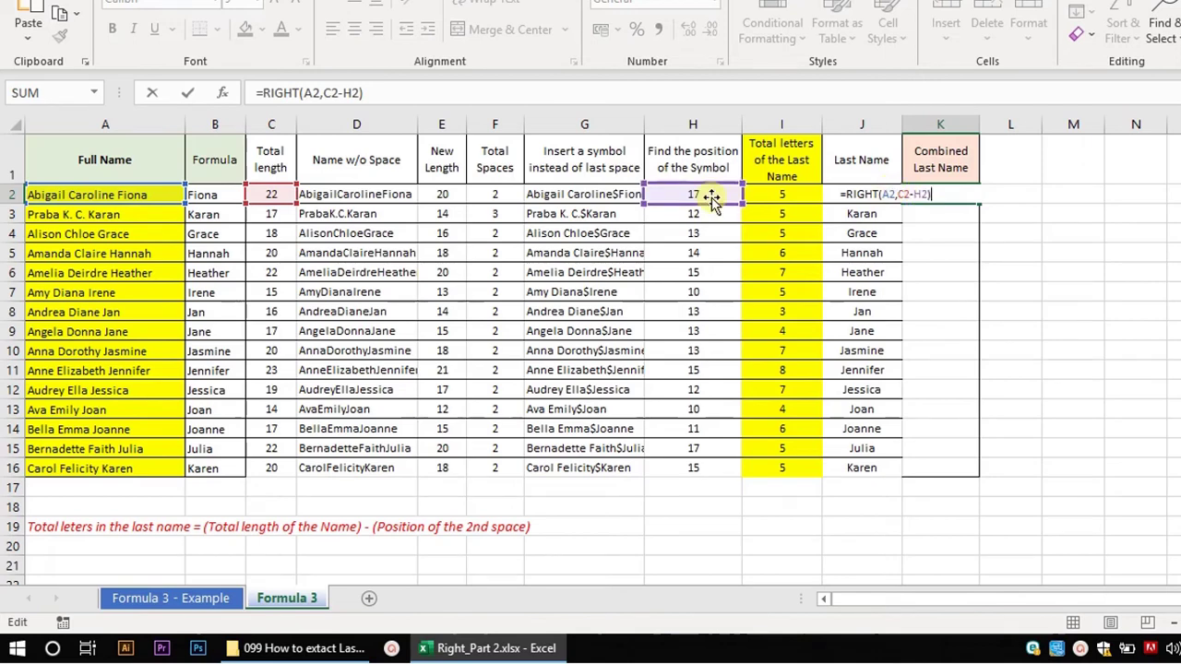
click(921, 195)
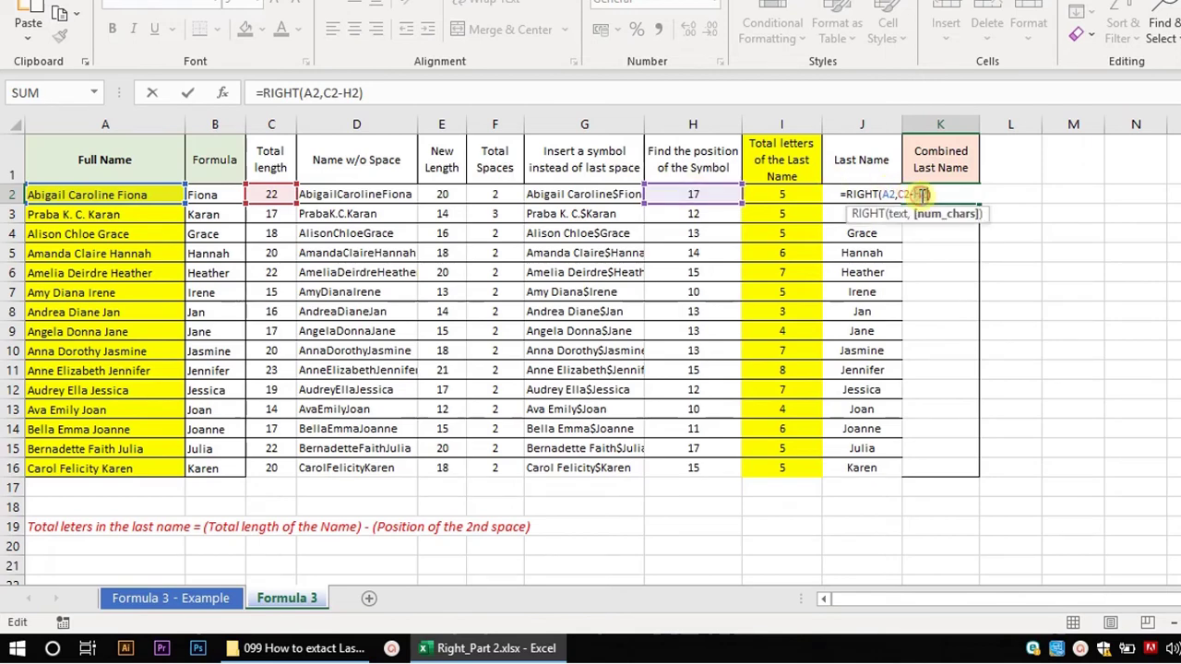
key(ctrl+Return)
double_click(693, 198)
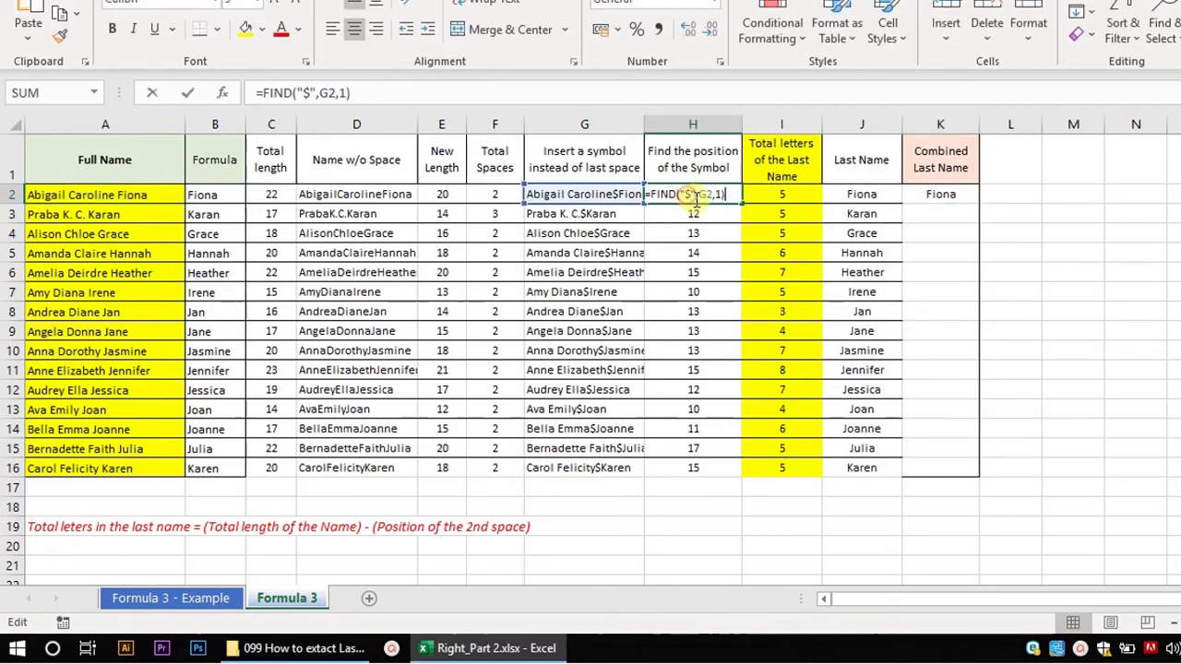
drag(650, 194, 735, 195)
key(ctrl+c)
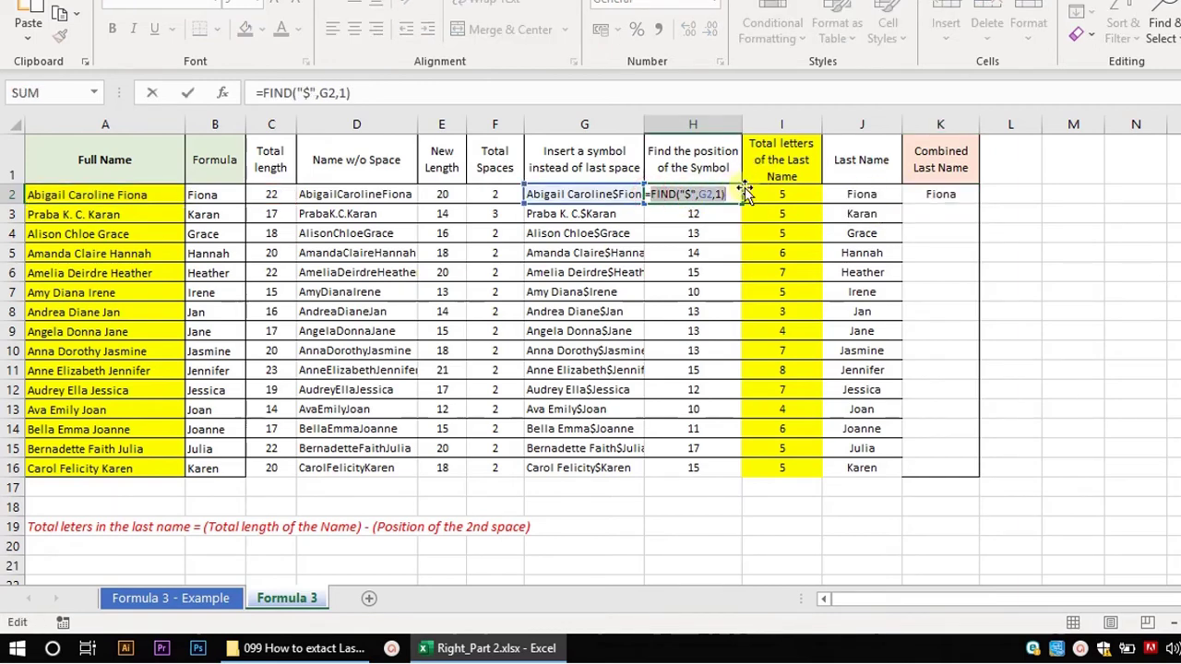
key(Escape)
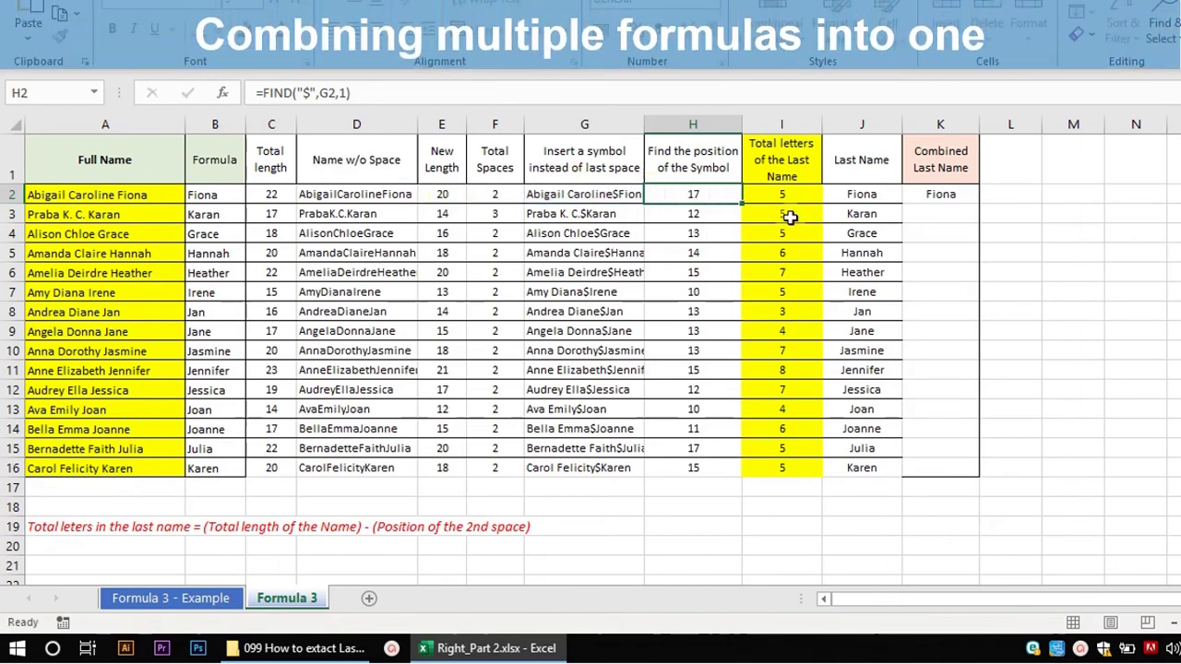
double_click(930, 194)
double_click(922, 194)
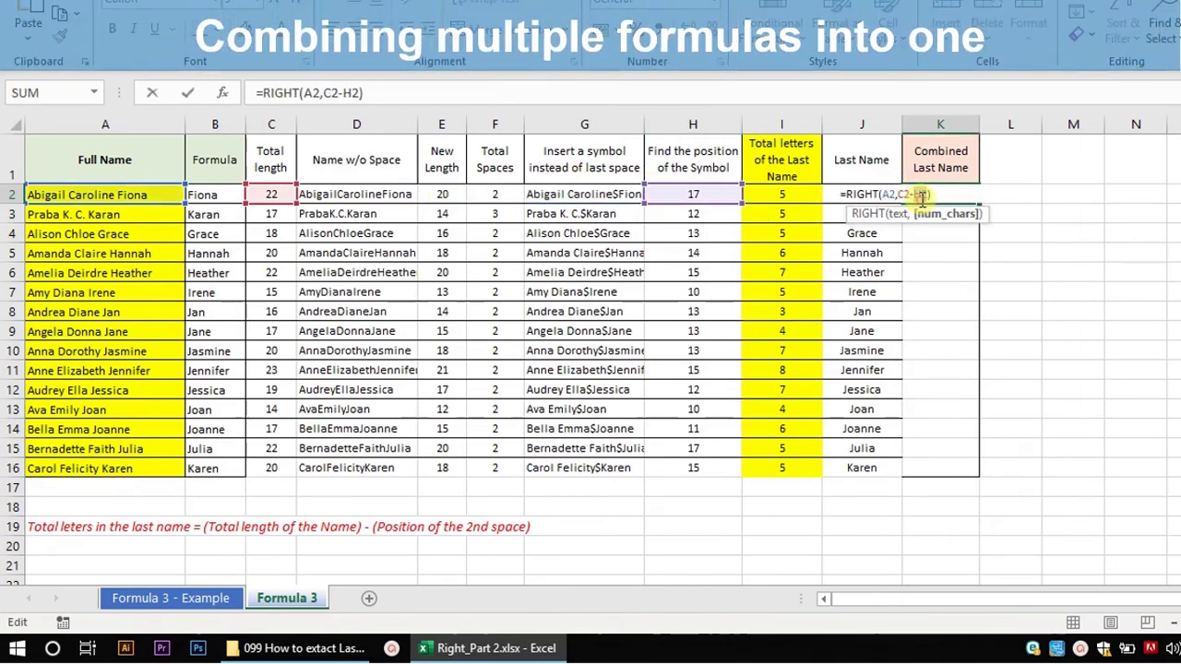
key(ctrl+v)
key(Return)
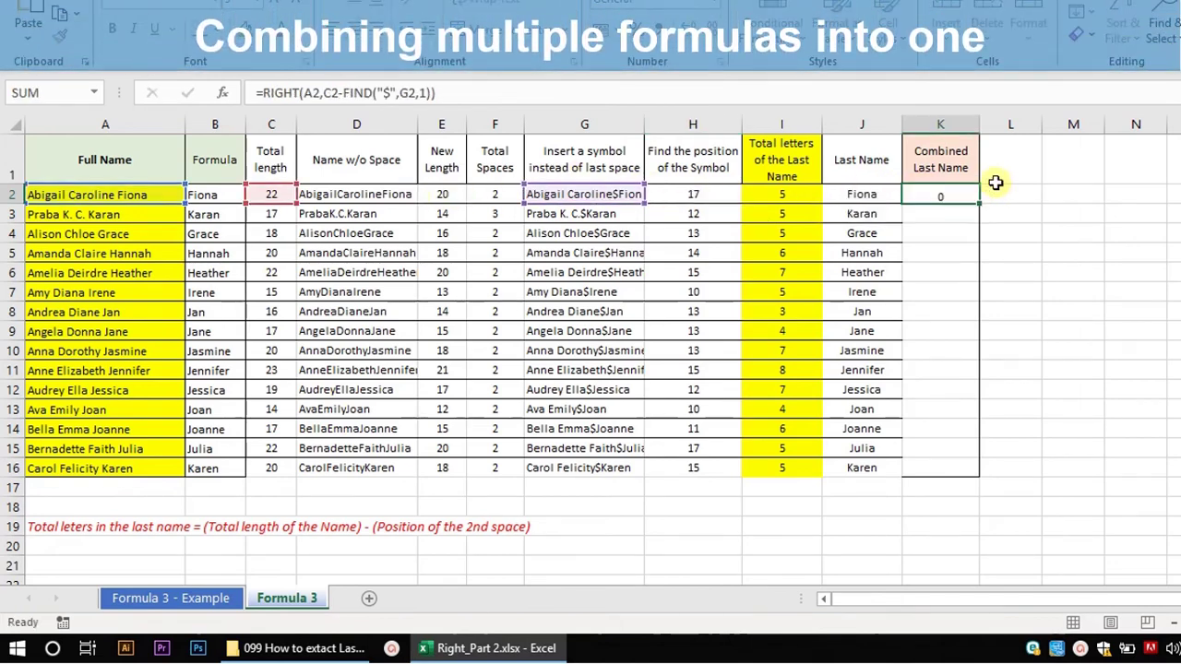
click(958, 190)
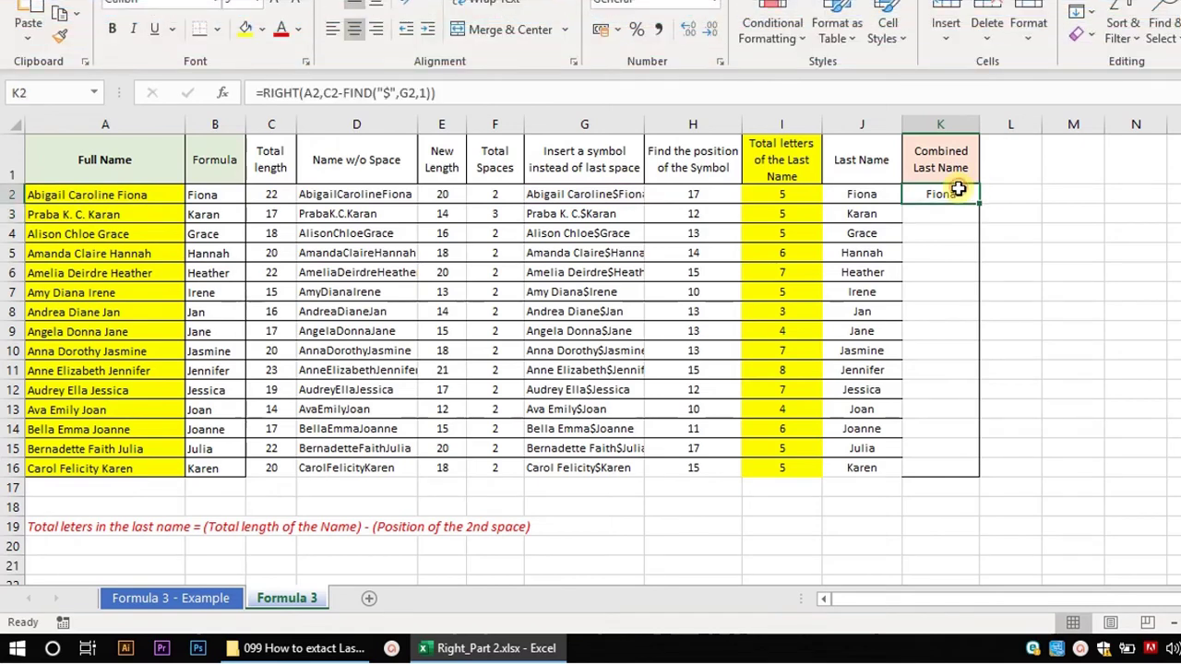
double_click(959, 189)
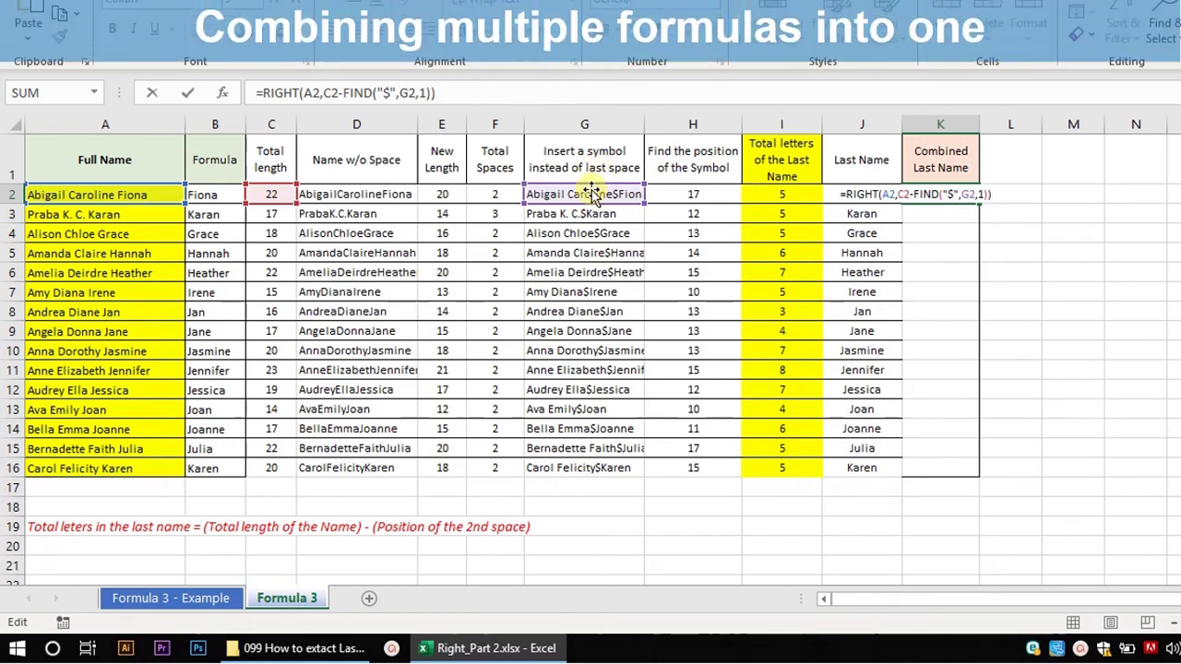
- Paste SUBSTITUTE(A2," ","$",F2) from G2 over the G2 reference inside FIND in K2
click(969, 194)
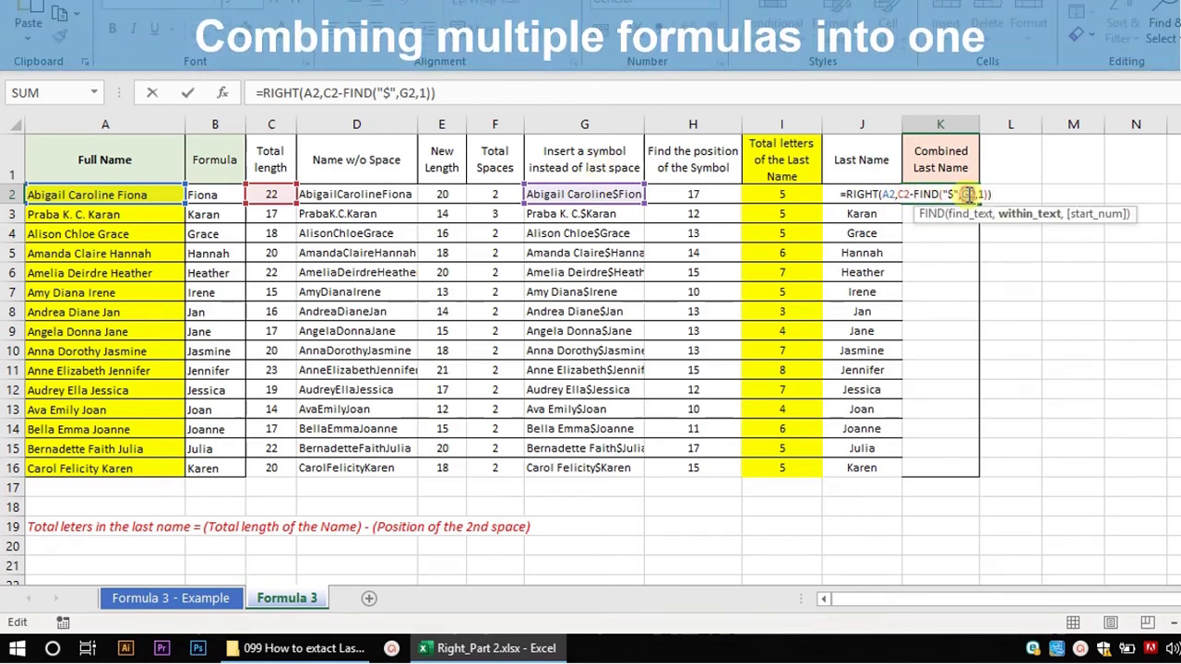
key(ctrl+Return)
click(609, 194)
double_click(609, 193)
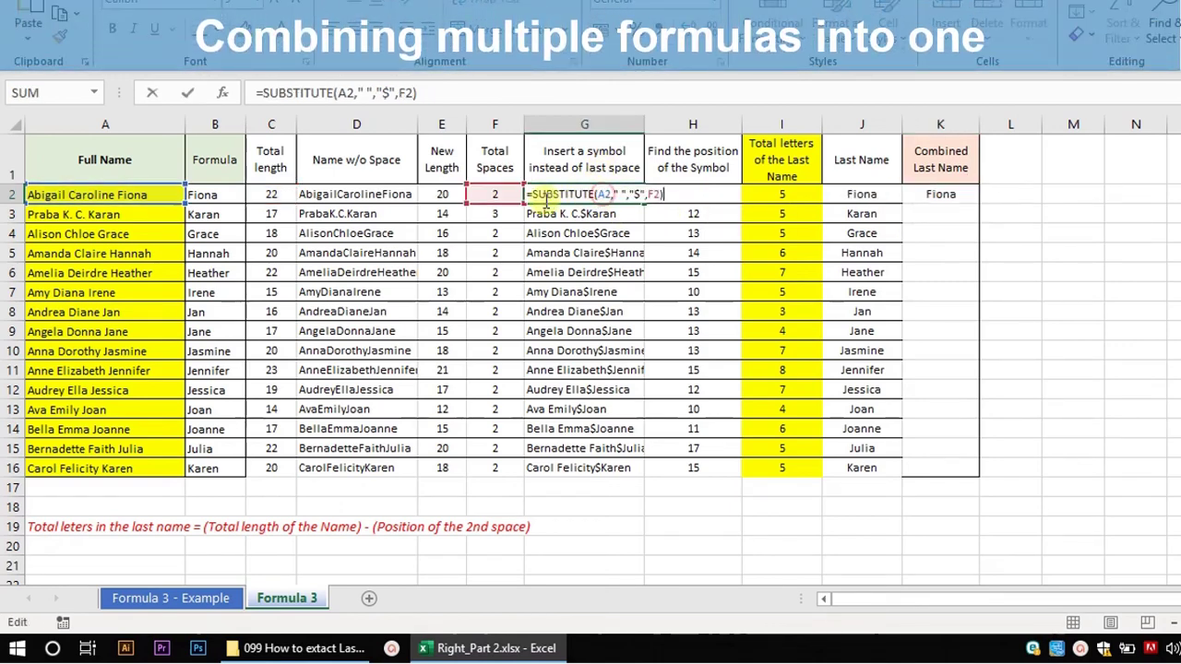
drag(533, 193, 675, 195)
key(ctrl+c)
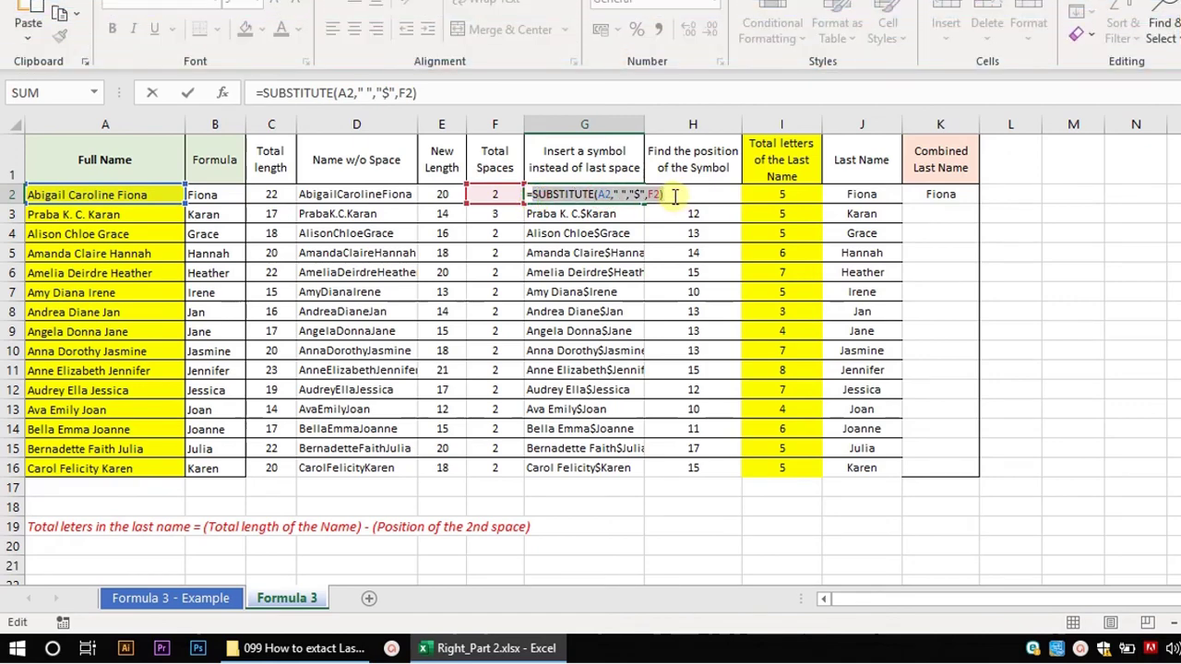
key(Escape)
click(935, 194)
double_click(962, 197)
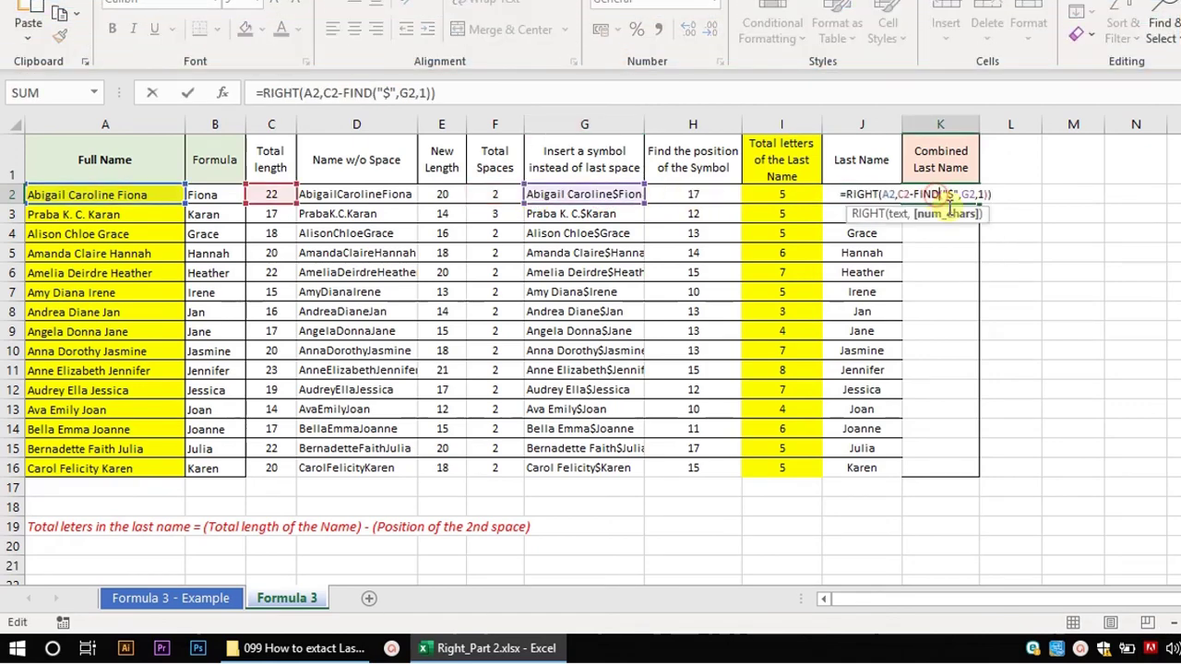
double_click(969, 194)
key(ctrl+v)
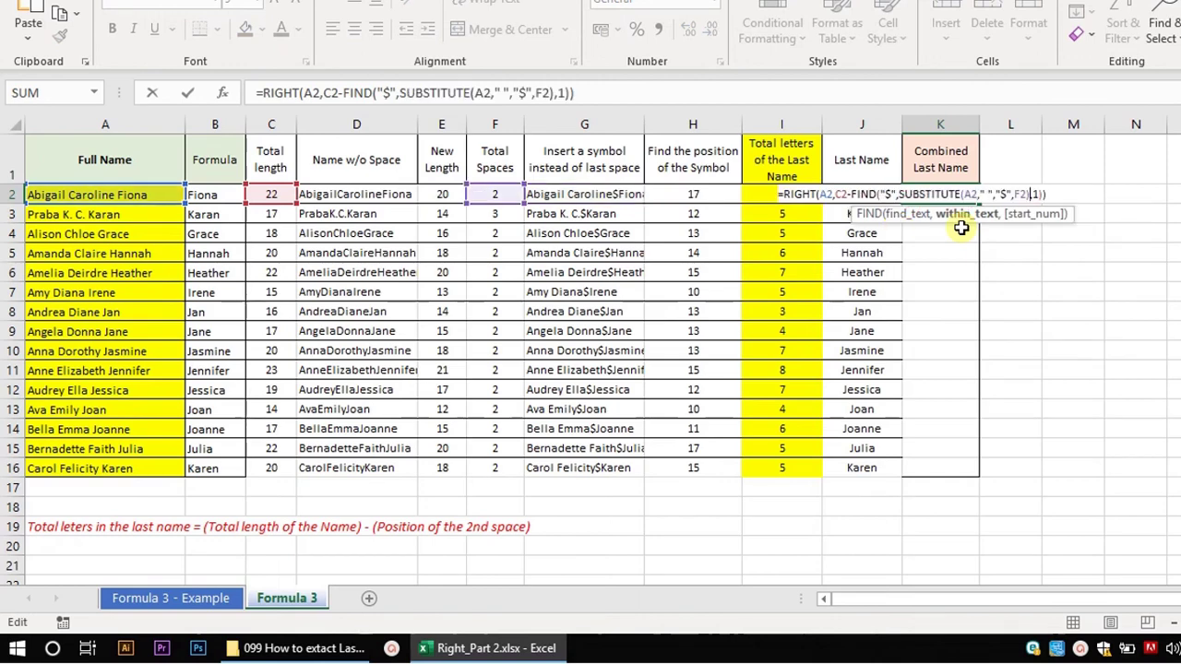
key(Return)
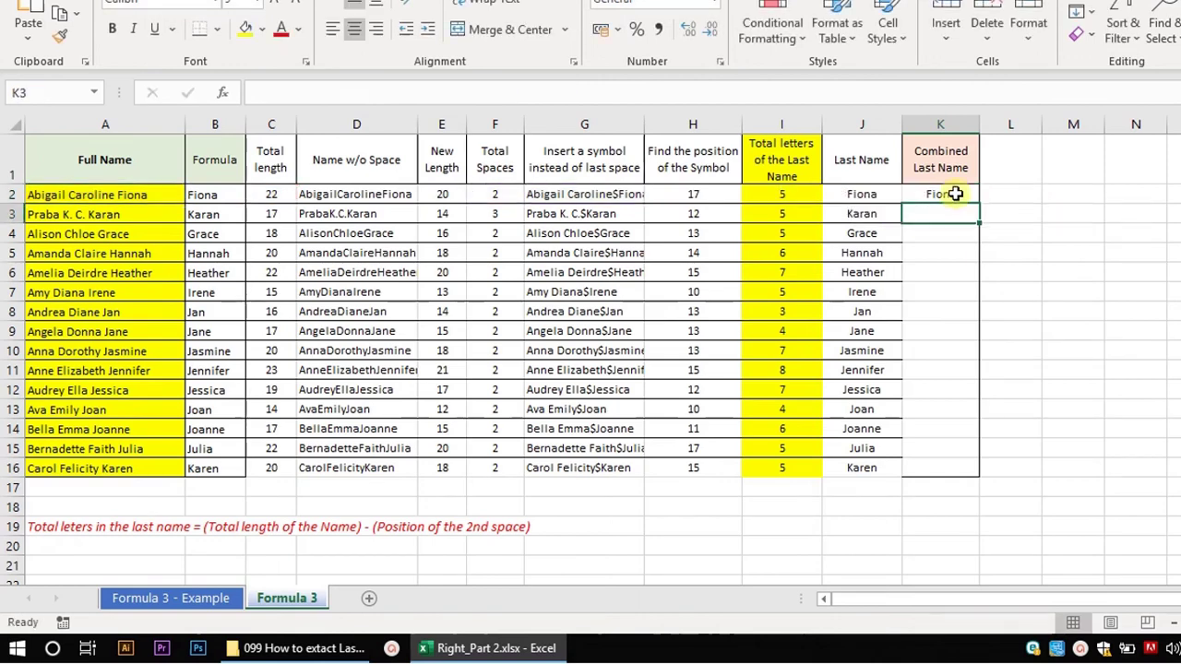
- Copy F2's C2-E2 expression and select the F2 reference in K2's formula
double_click(960, 193)
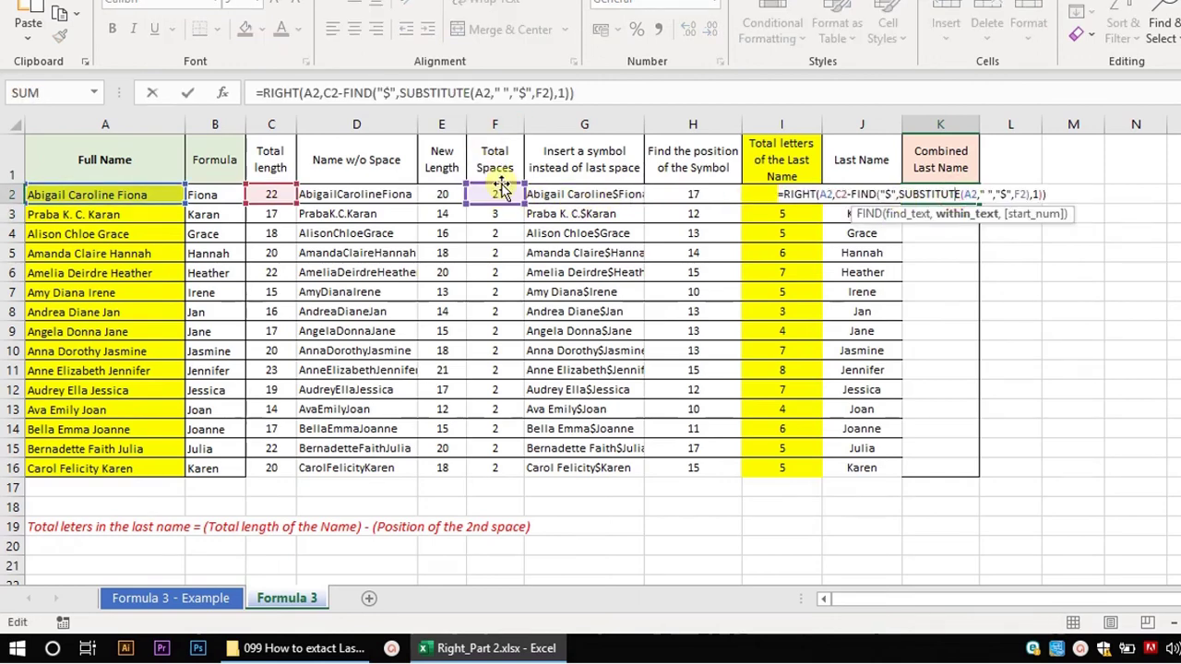
key(Escape)
double_click(498, 191)
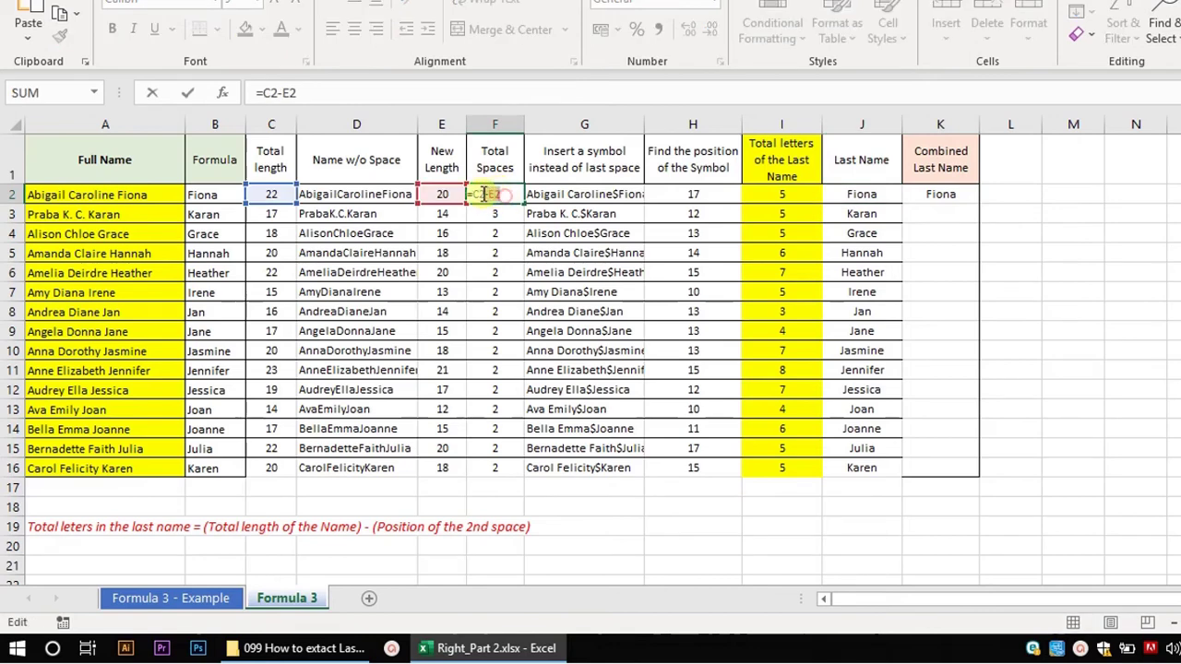
key(Escape)
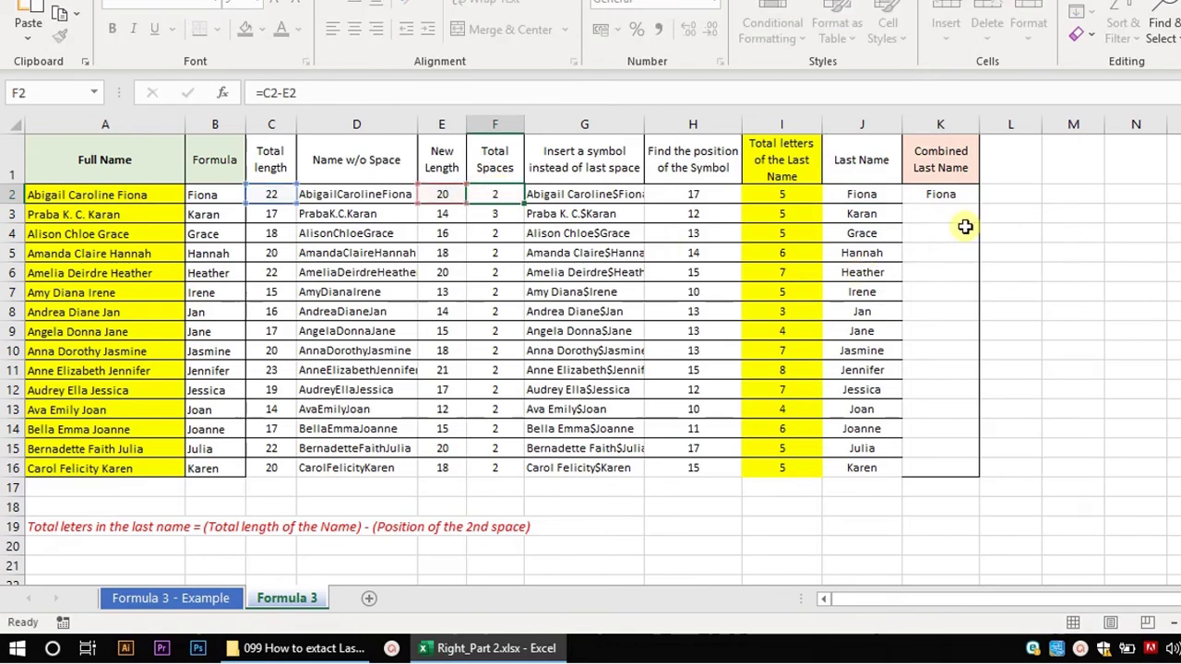
click(959, 194)
double_click(964, 194)
double_click(1019, 193)
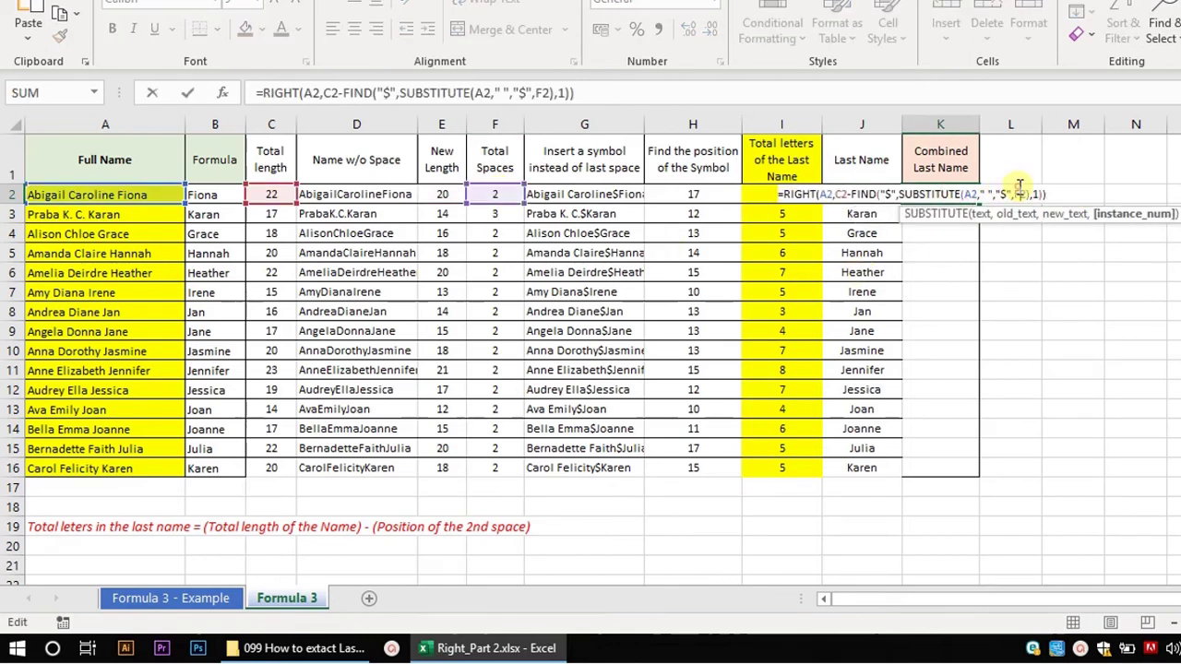
- Replace F2 with C2-E2 in K2's formula
text(C2-E2)
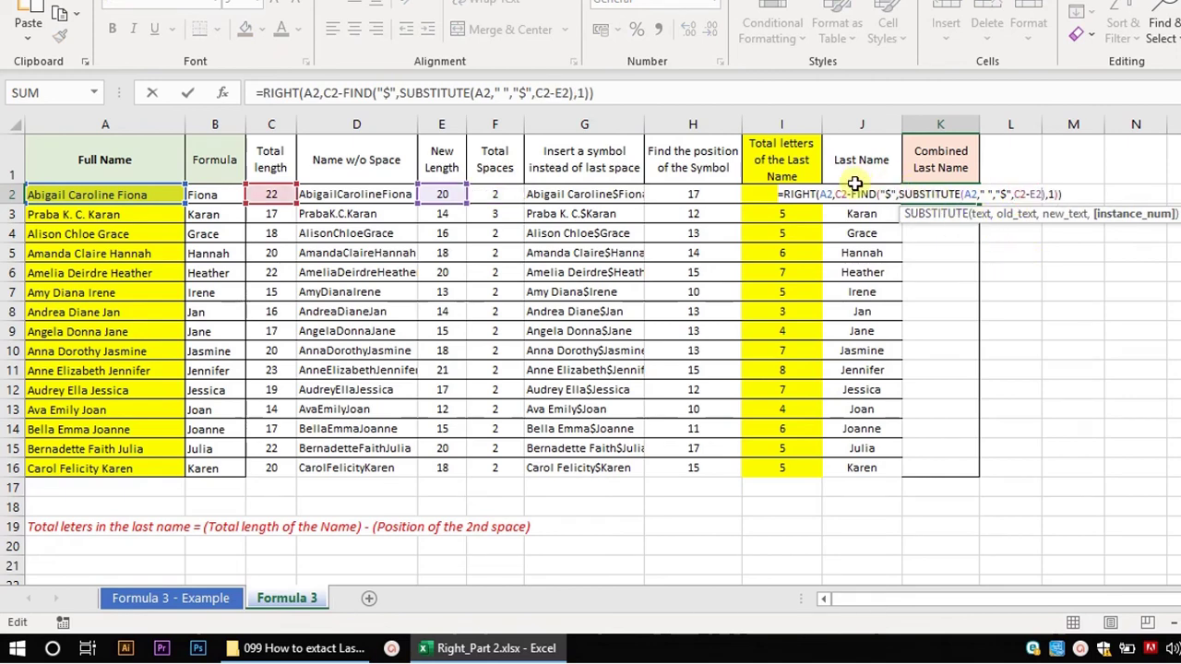
key(Return)
click(917, 194)
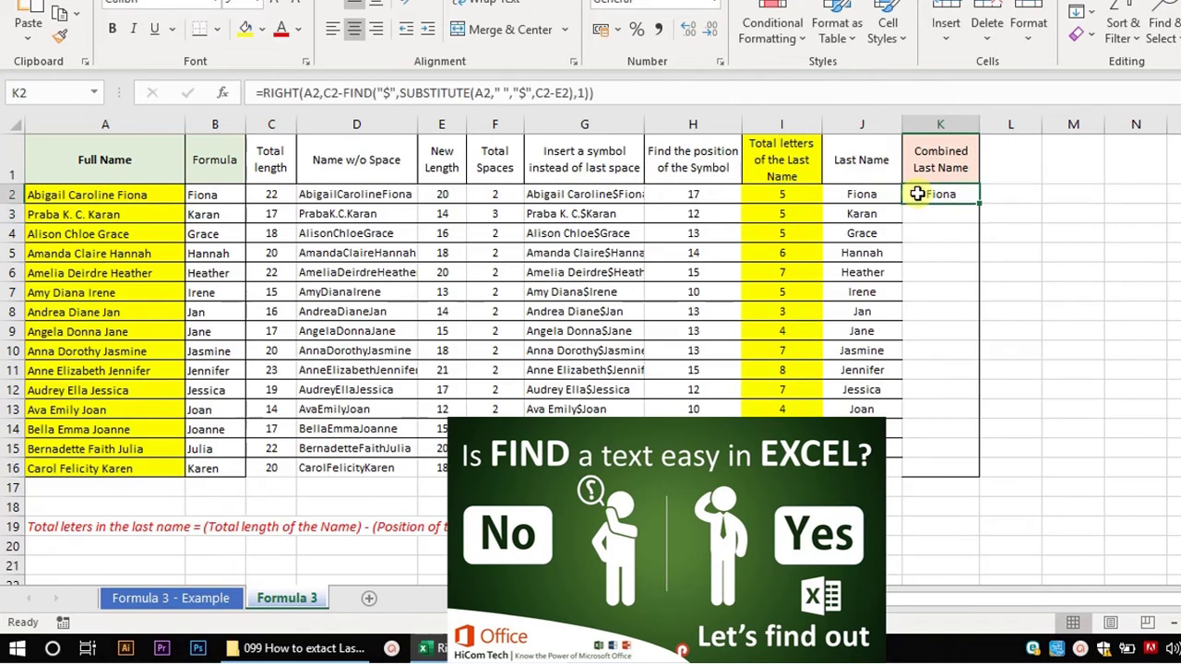
double_click(917, 193)
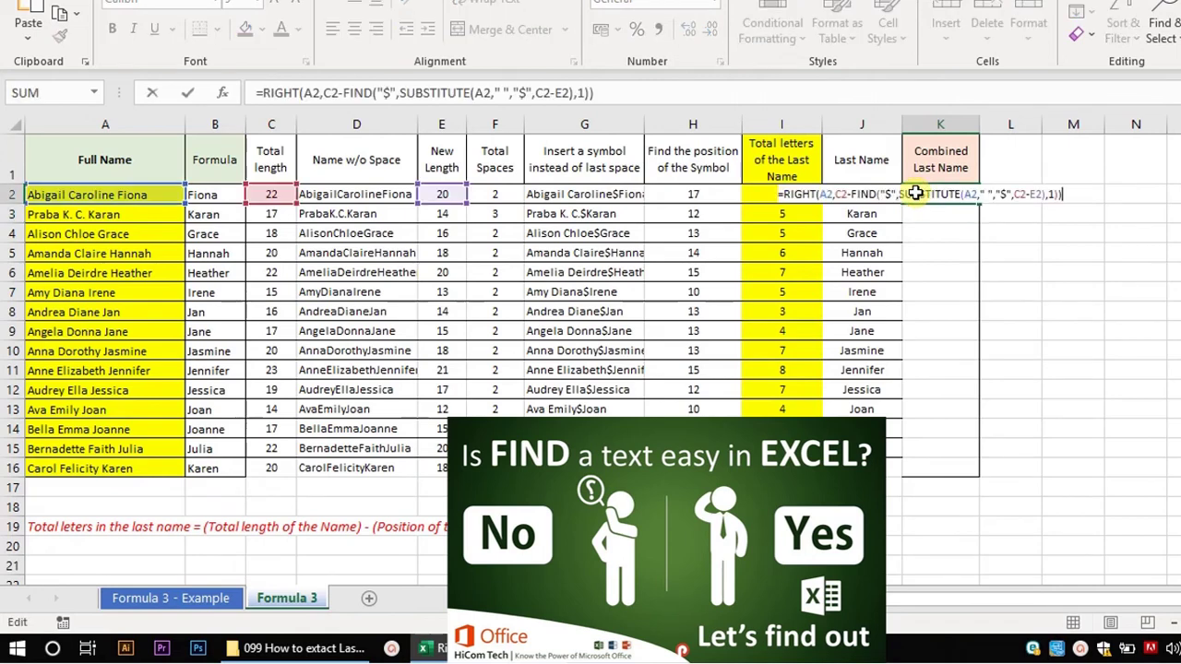
- Paste LEN(D2) from E2 over E2 in K2, giving C2-LEN(D2)
click(430, 190)
double_click(428, 191)
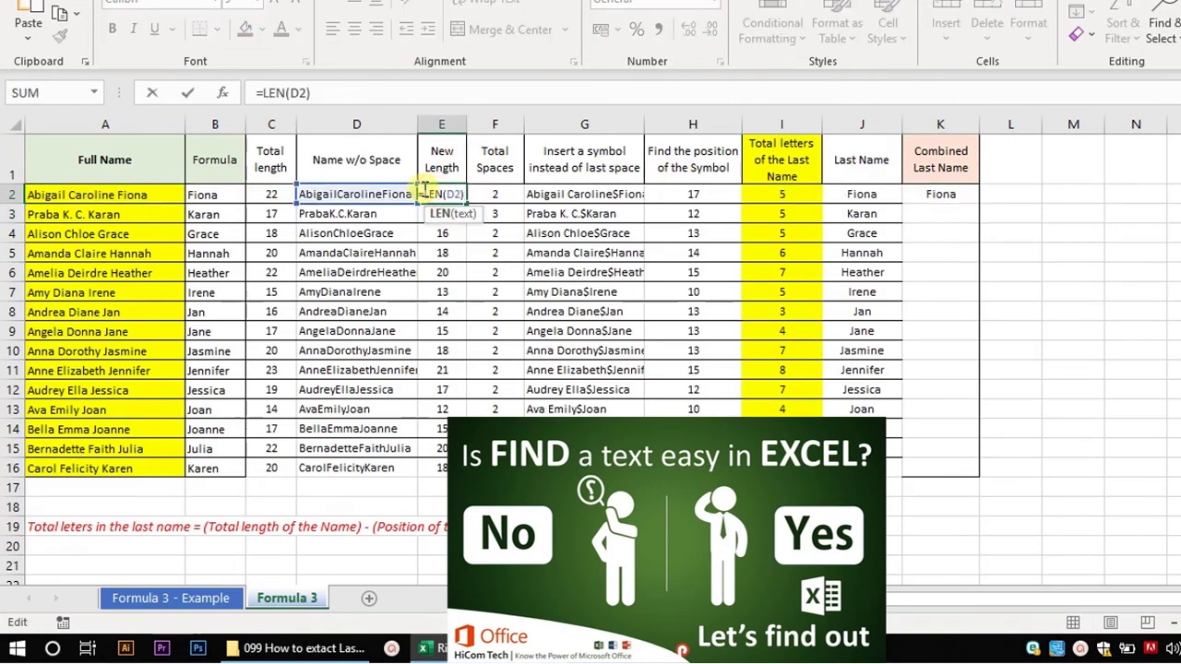
drag(482, 193, 430, 188)
key(ctrl+c)
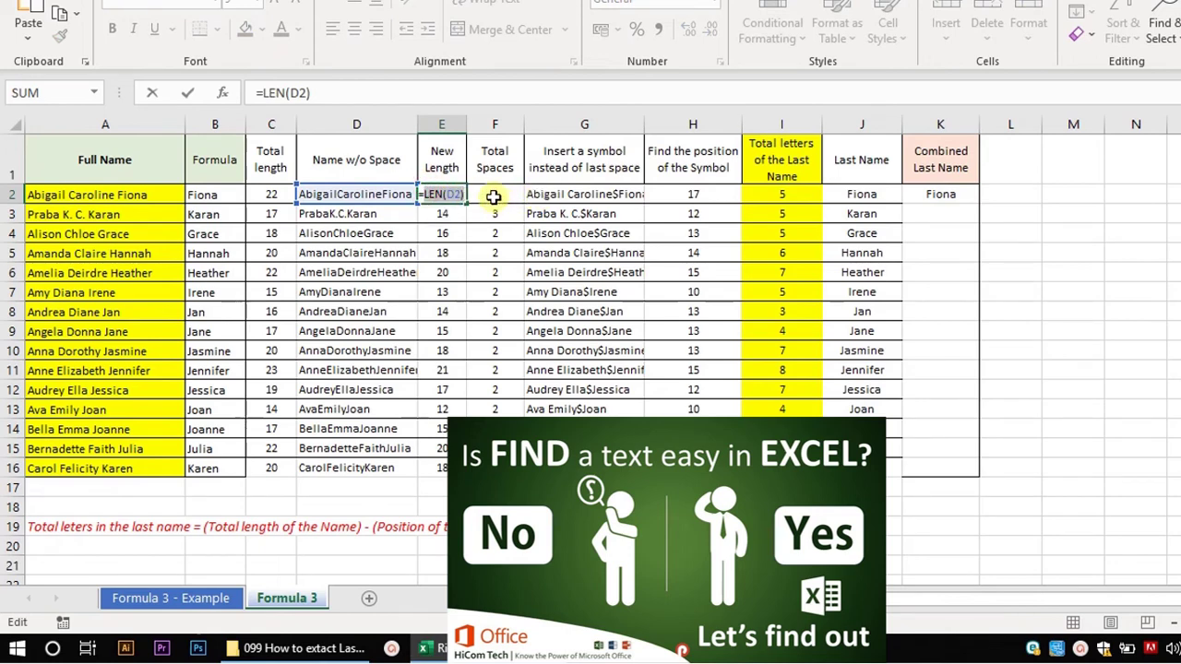
key(Escape)
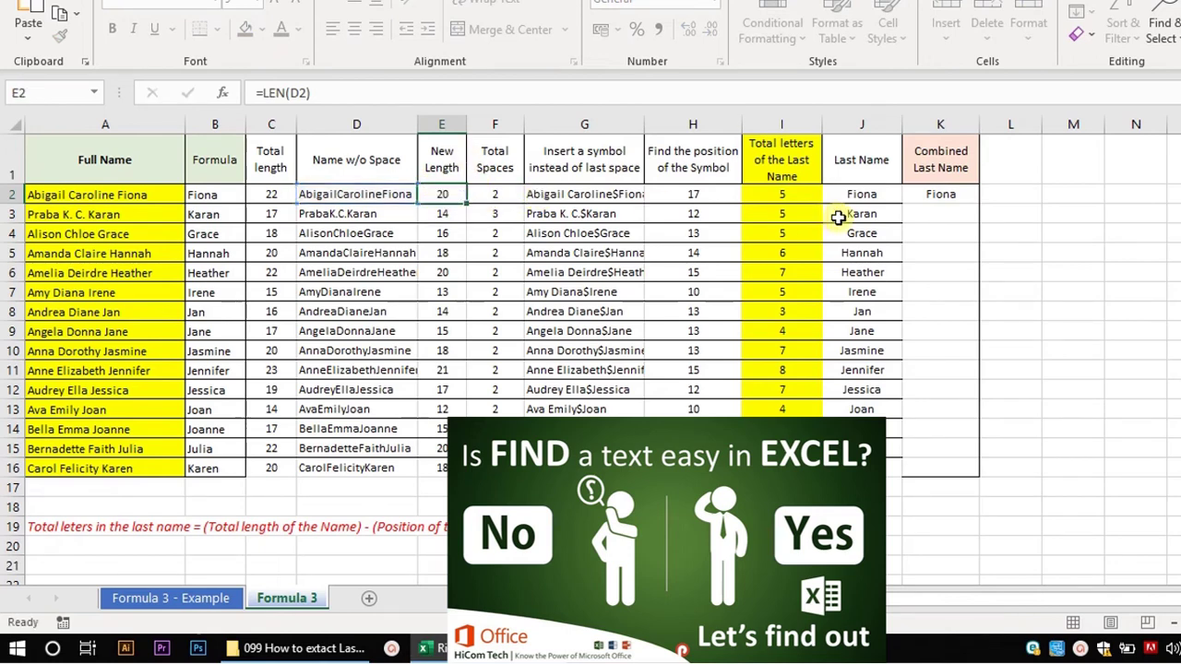
click(910, 192)
double_click(914, 194)
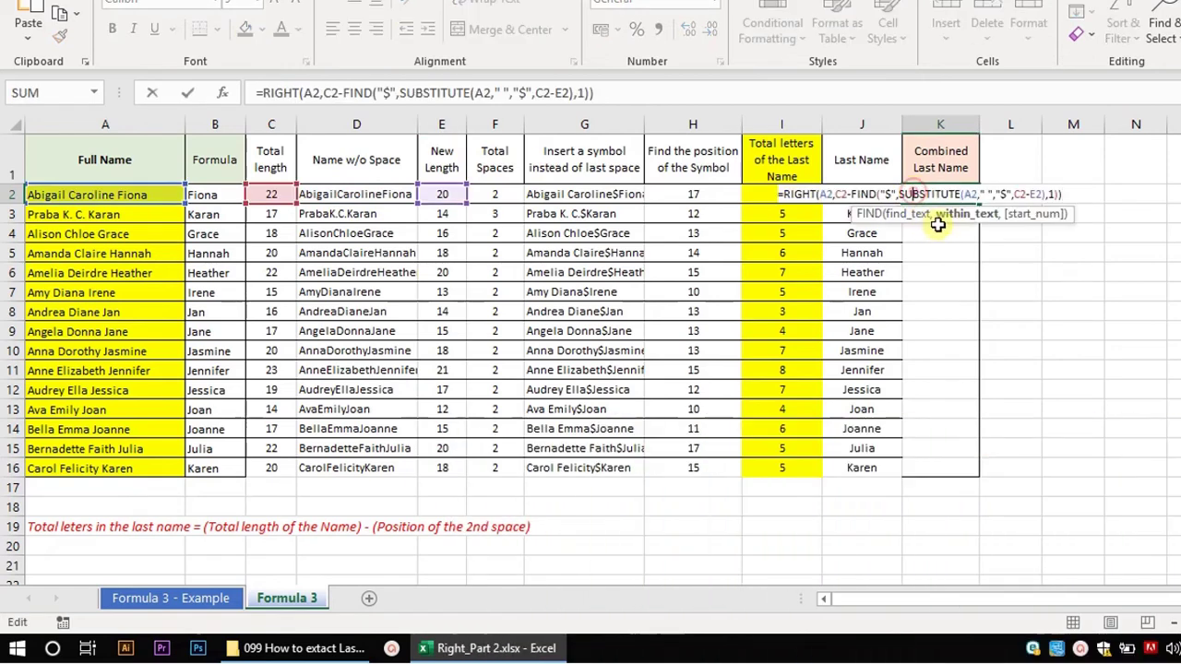
double_click(1035, 195)
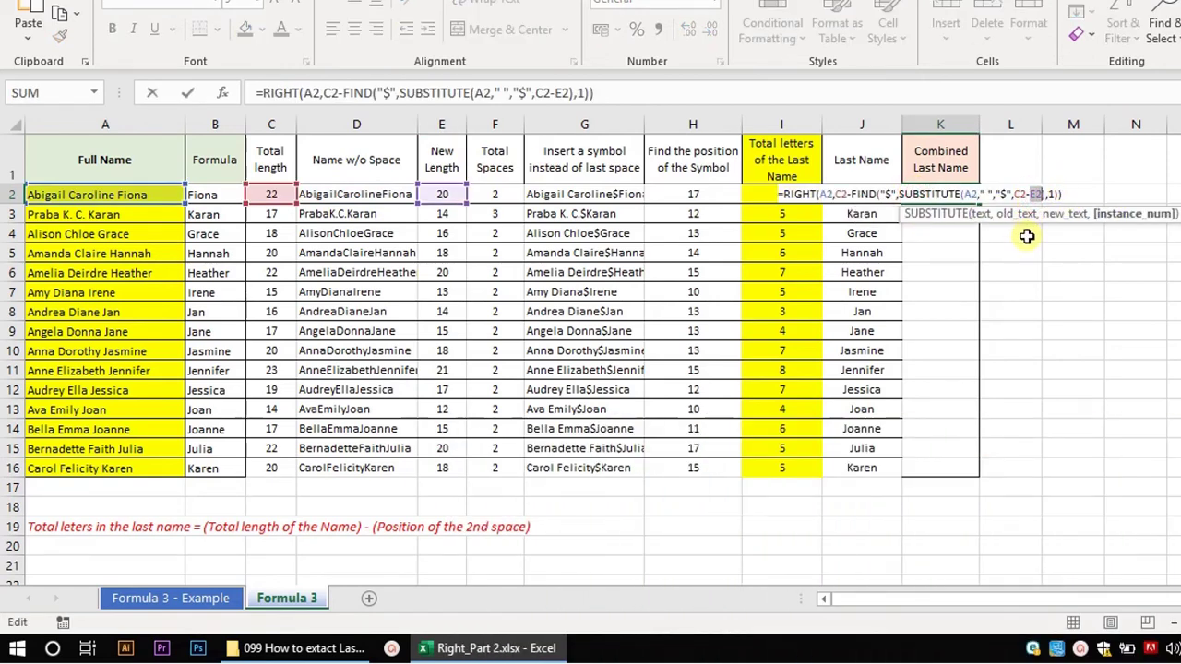
key(ctrl+v)
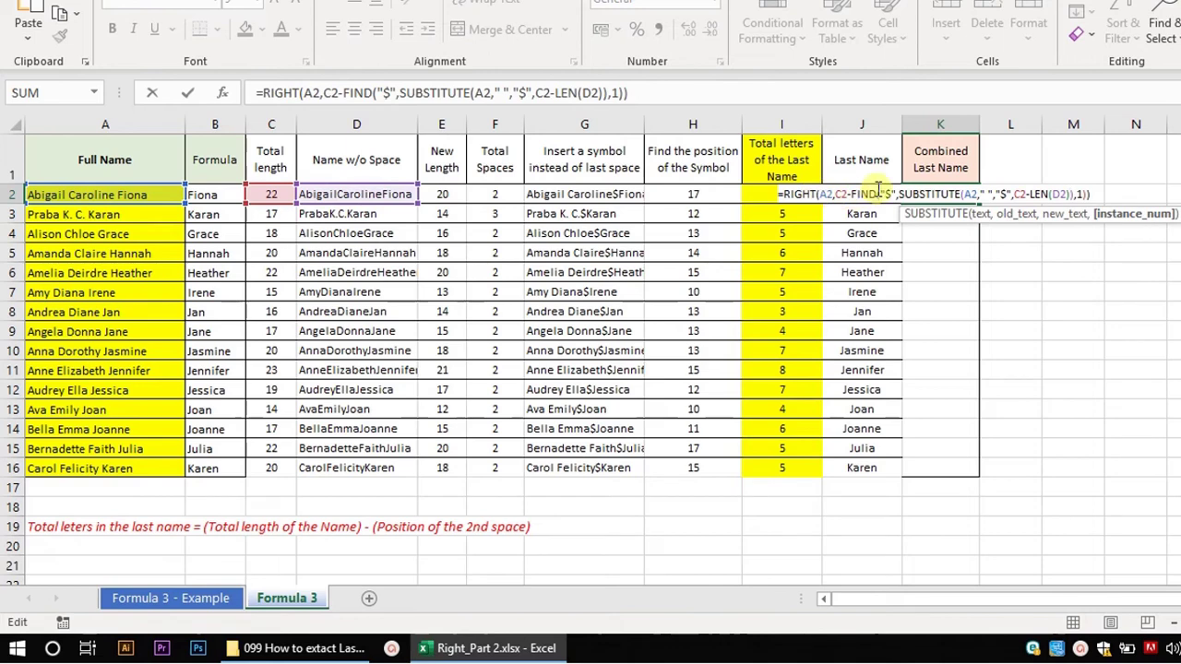
key(ctrl+Return)
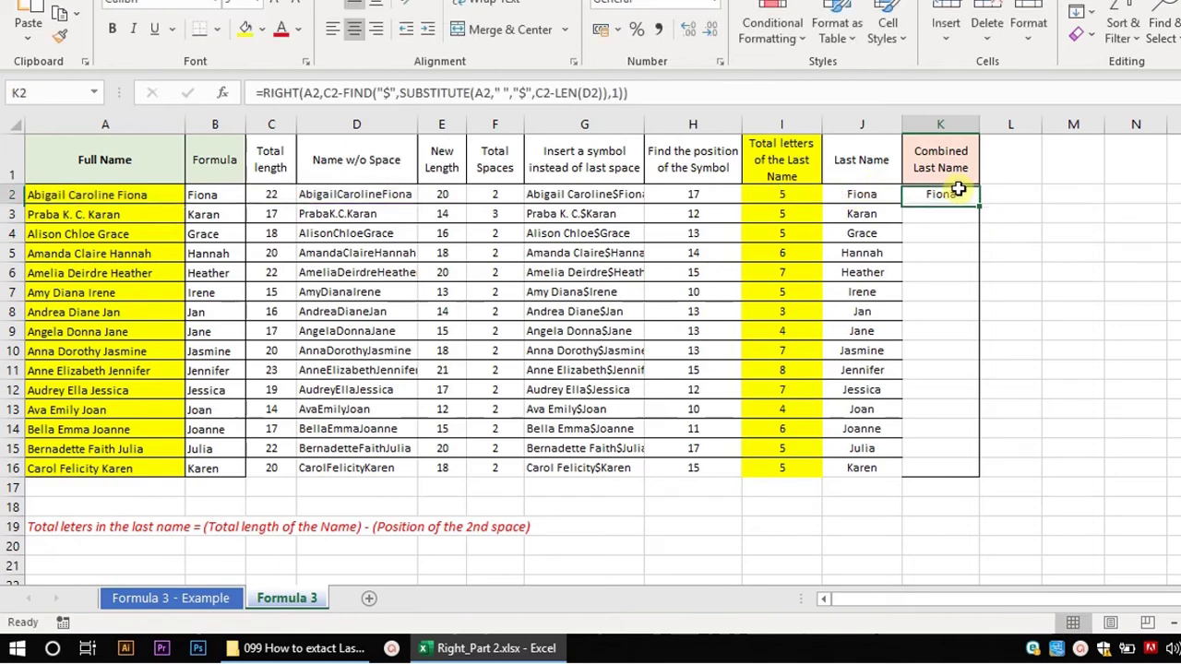
double_click(959, 191)
- Paste D2's SUBSTITUTE(A2," ","") expression over D2 inside K2's LEN
key(Escape)
double_click(377, 192)
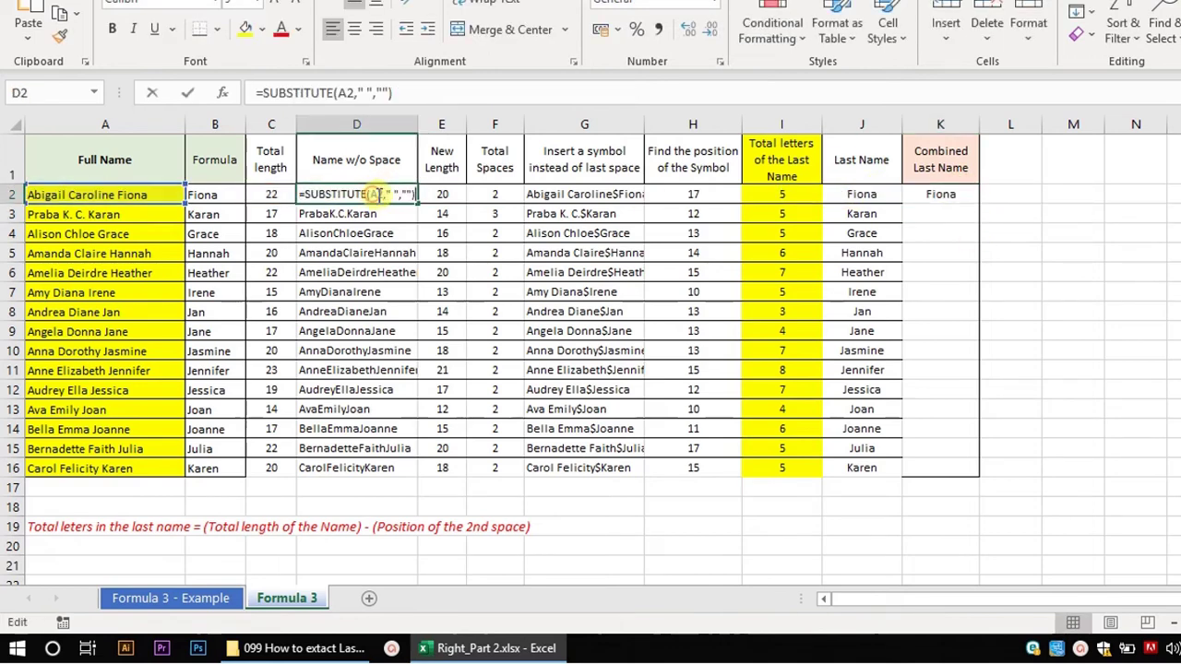
drag(304, 194, 431, 187)
key(ctrl+c)
key(Escape)
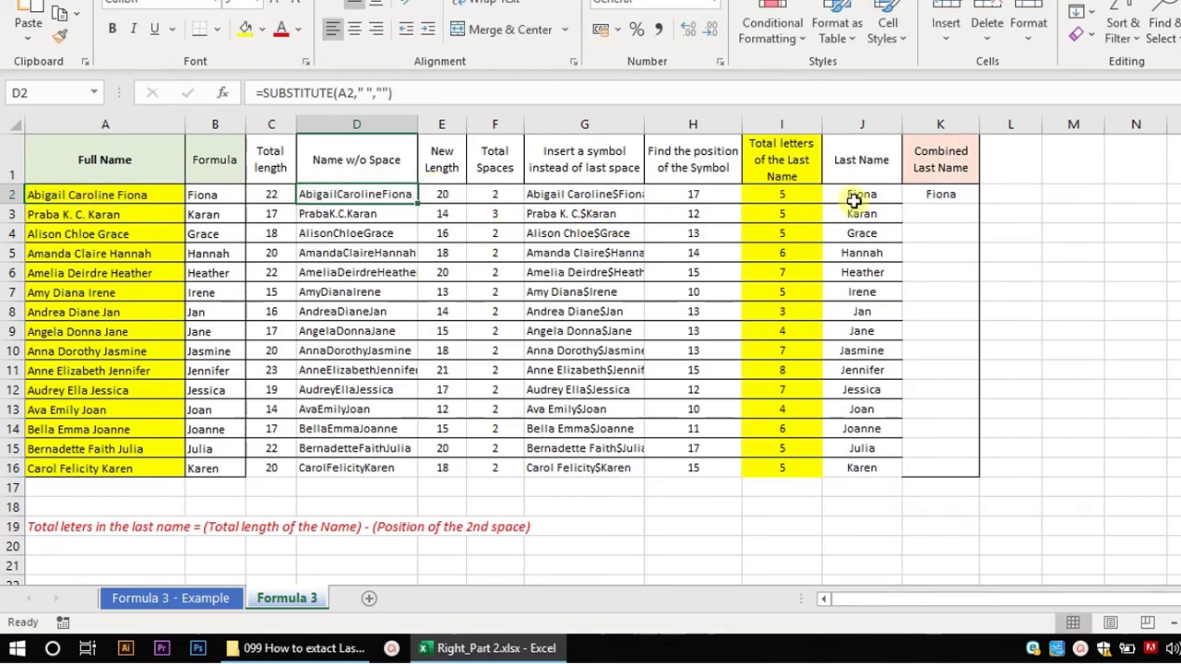
double_click(941, 192)
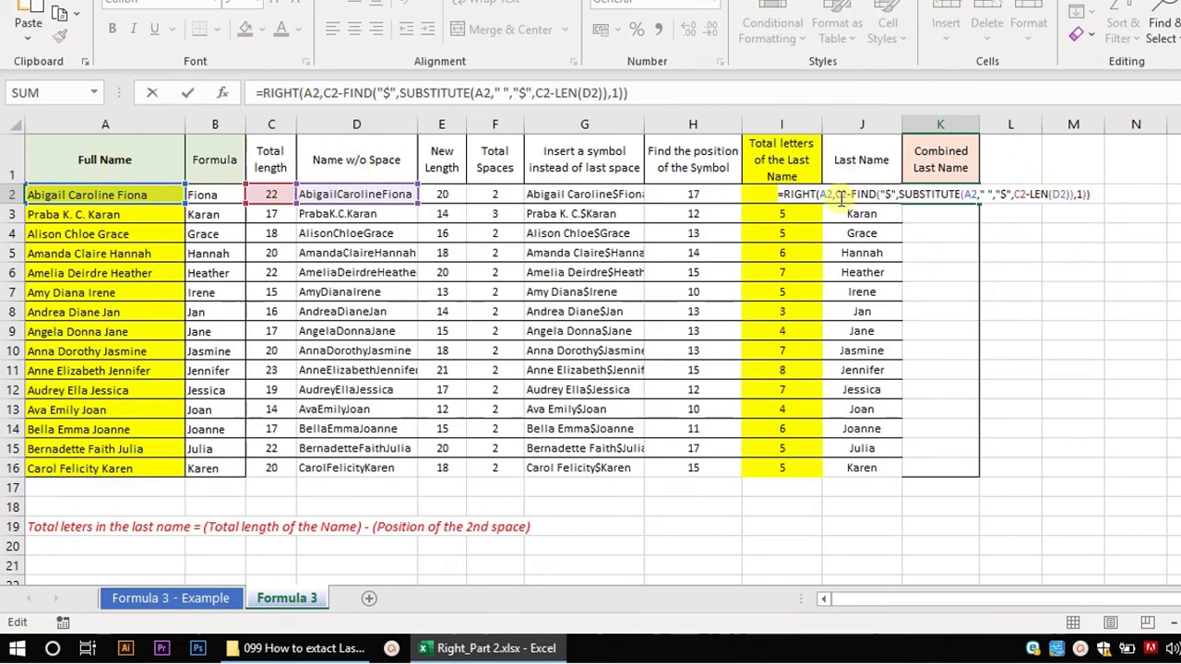
click(1057, 194)
key(ctrl+v)
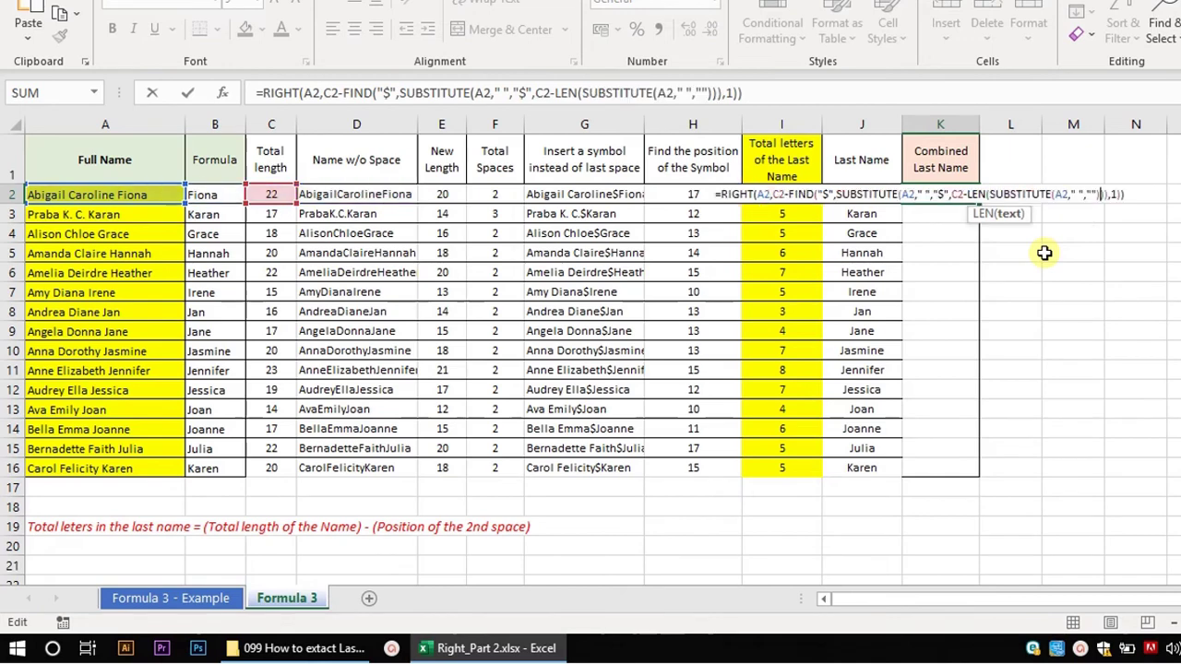
key(Return)
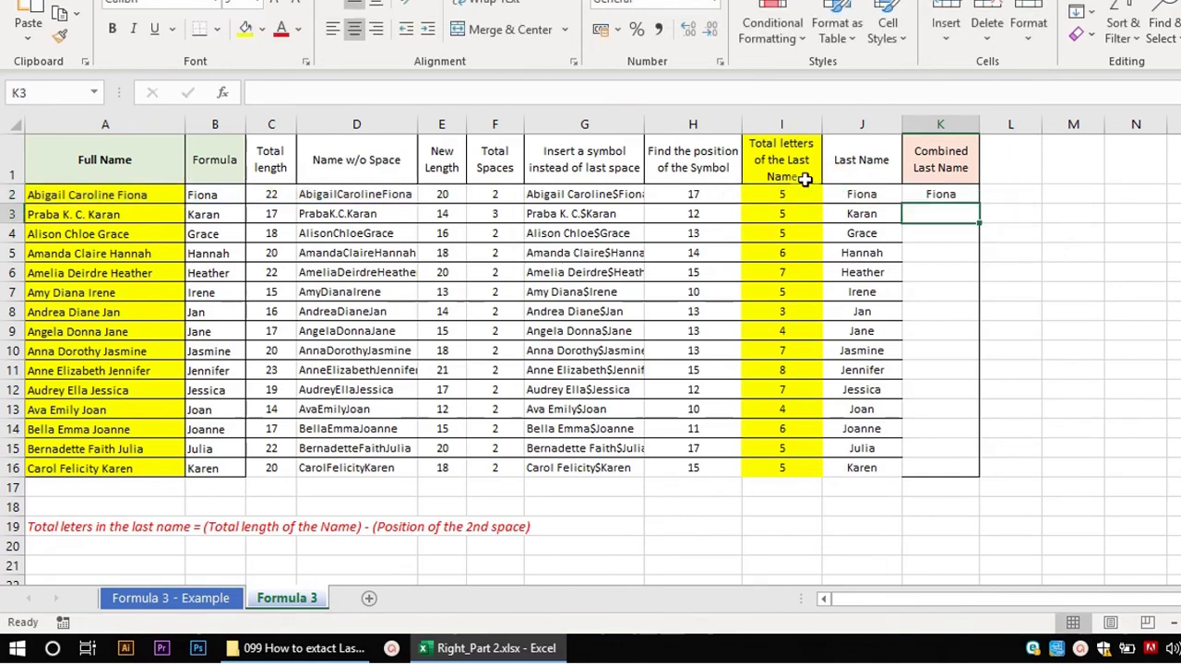
- Replace both C2 references in K2's formula with LEN(A2)
double_click(916, 192)
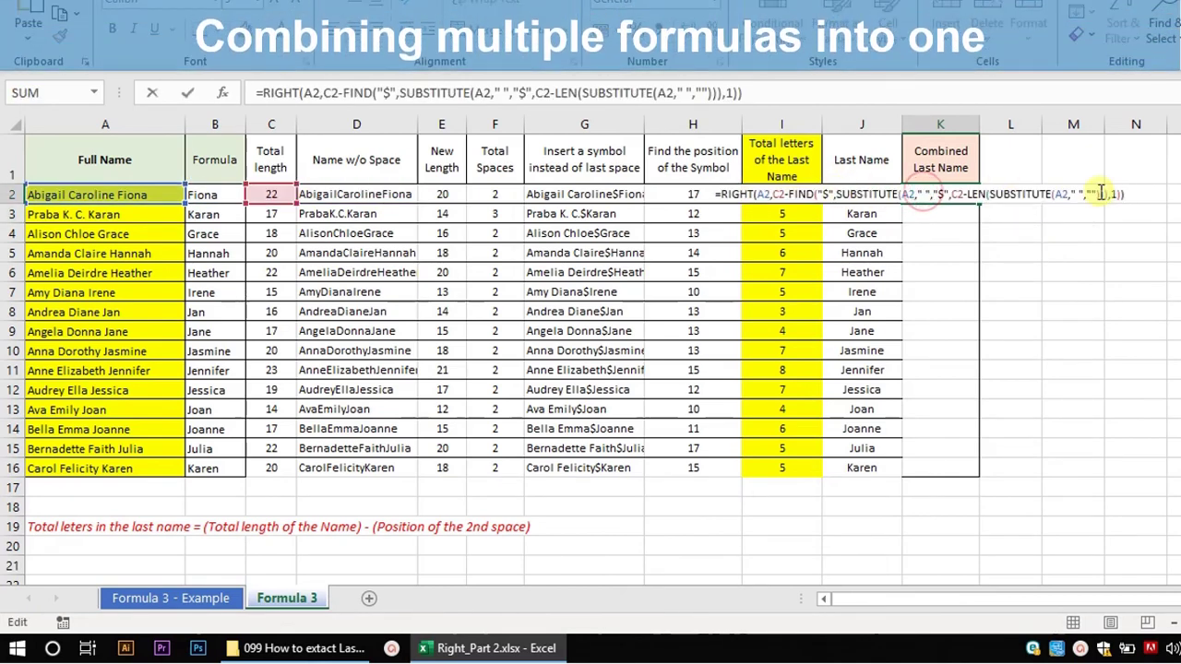
key(Escape)
double_click(282, 192)
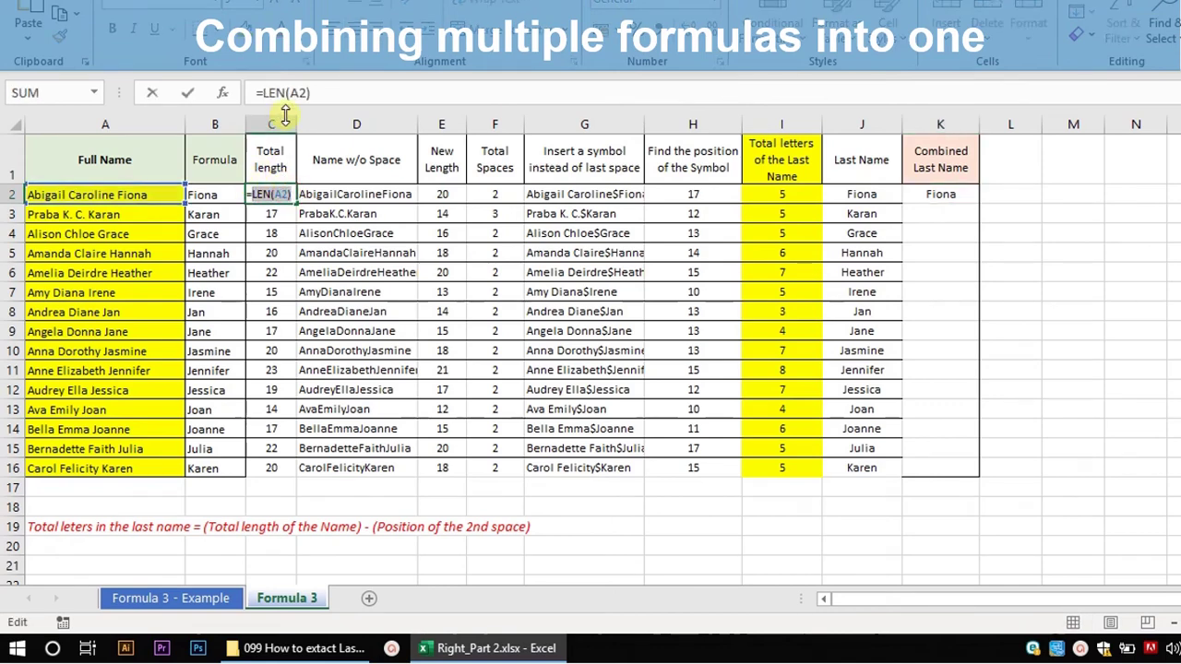
key(Escape)
double_click(947, 195)
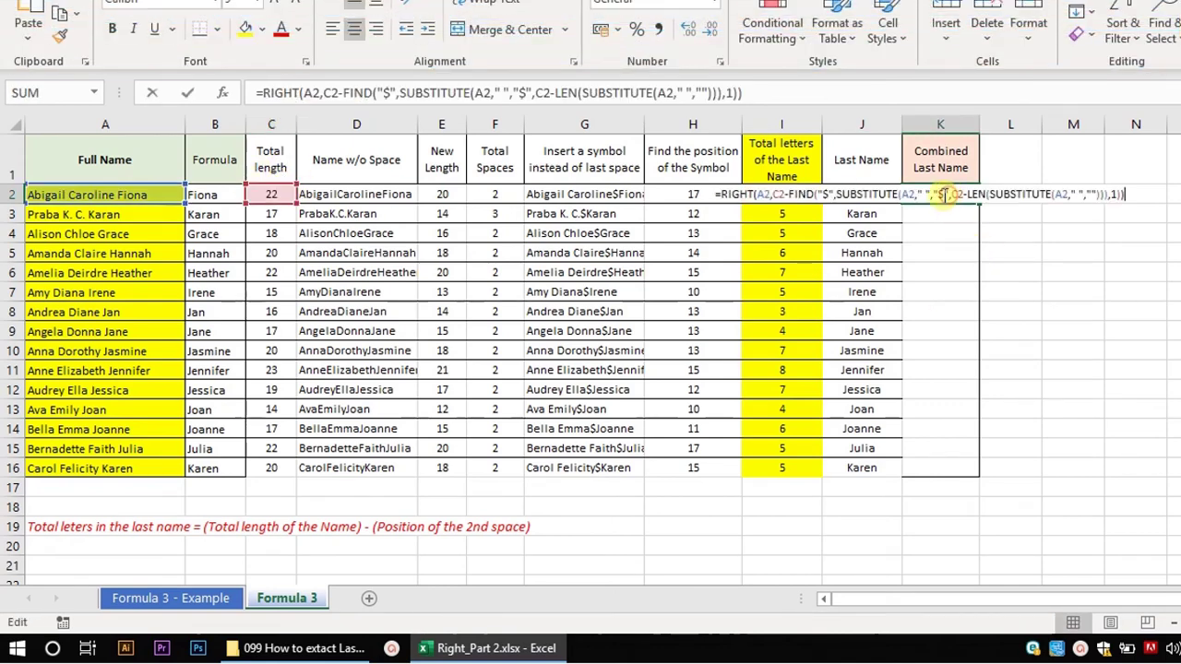
double_click(776, 194)
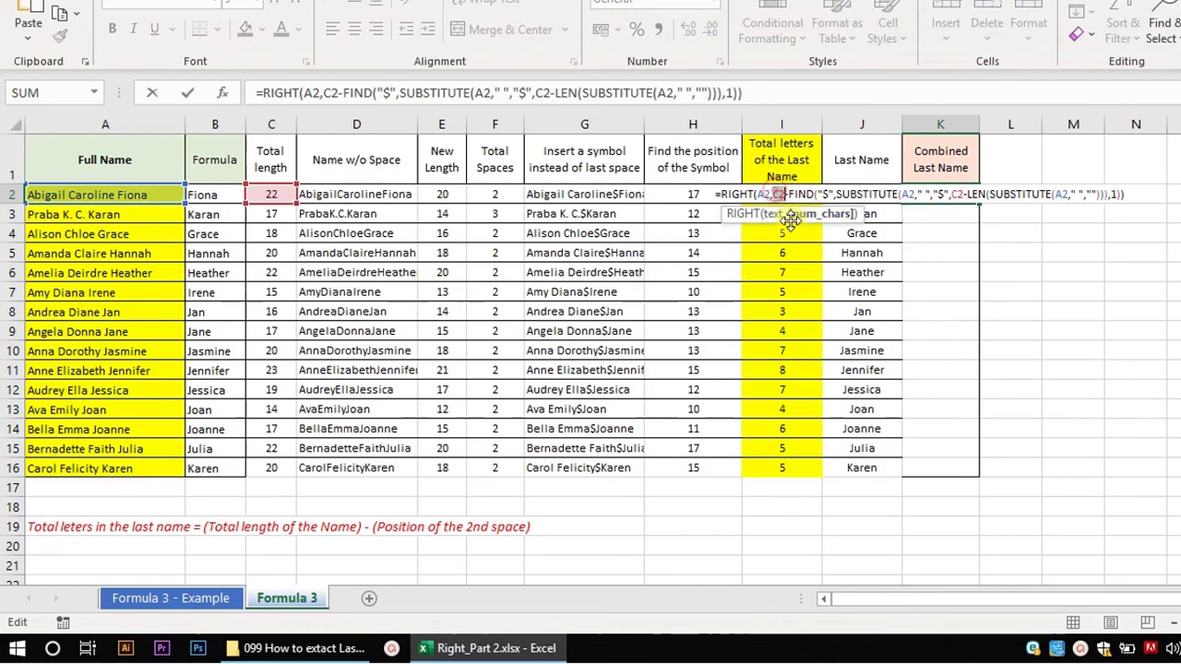
text(LEN(A2))
double_click(984, 194)
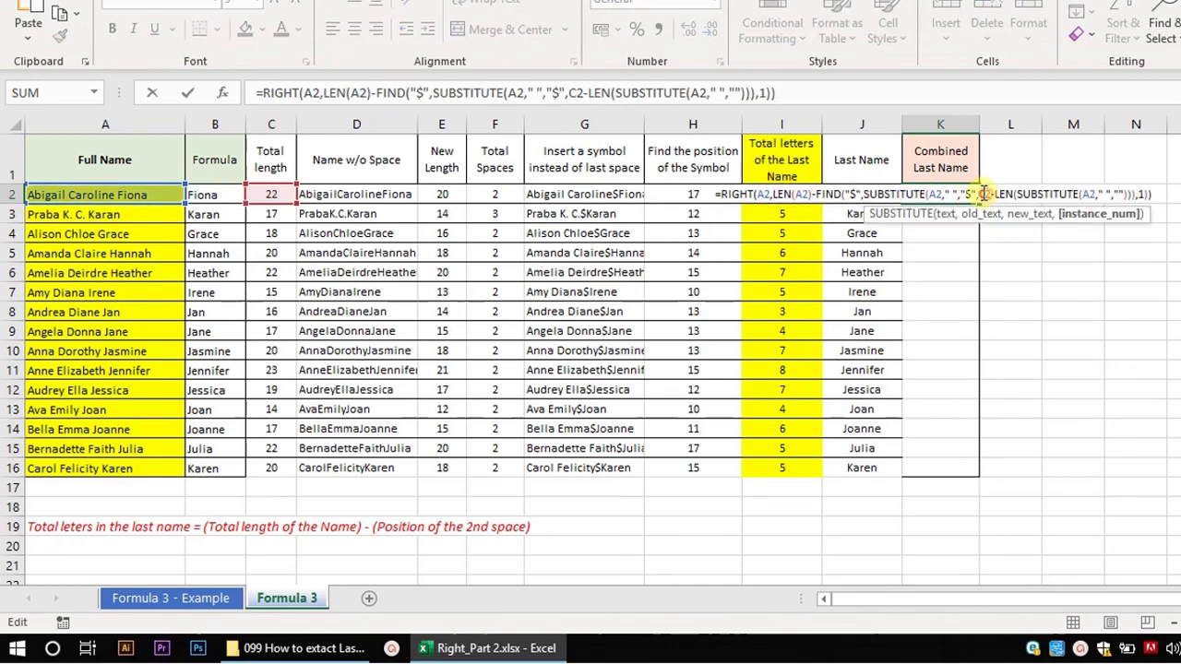
text(LEN(A2))
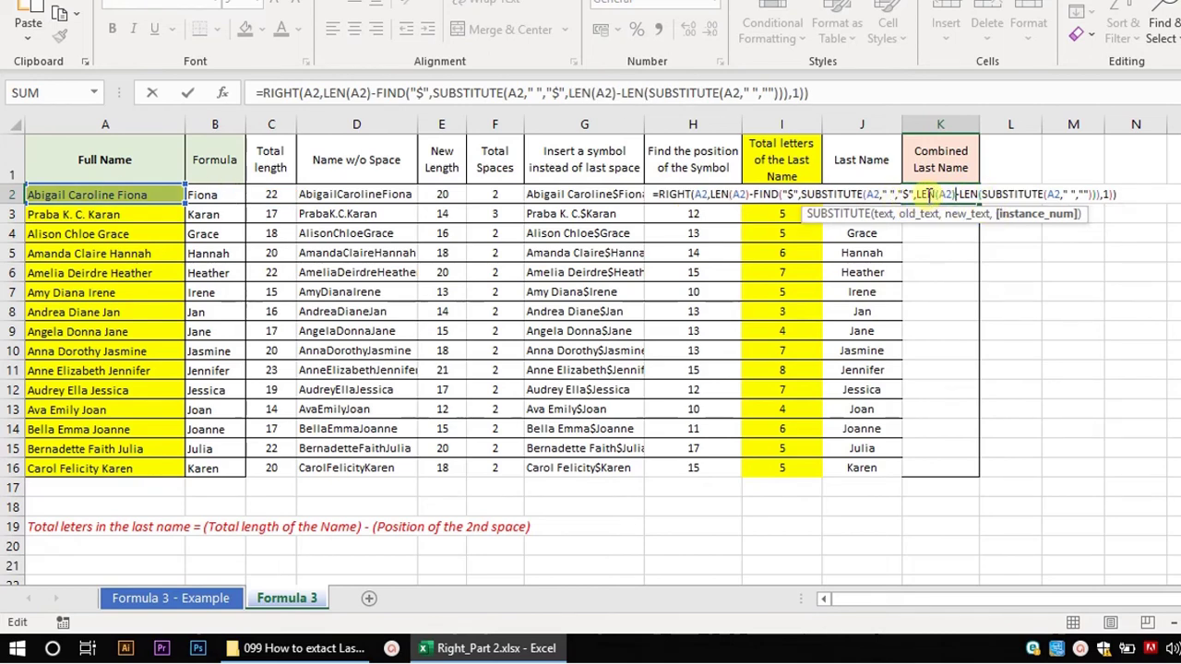
key(Return)
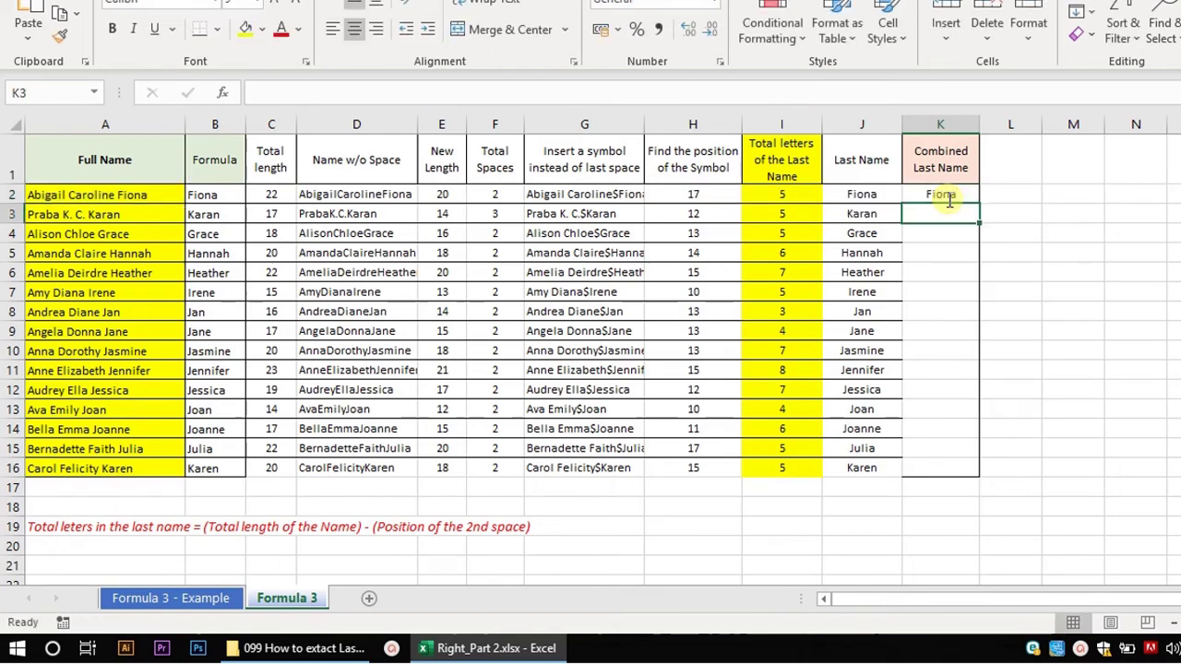
click(948, 198)
double_click(947, 199)
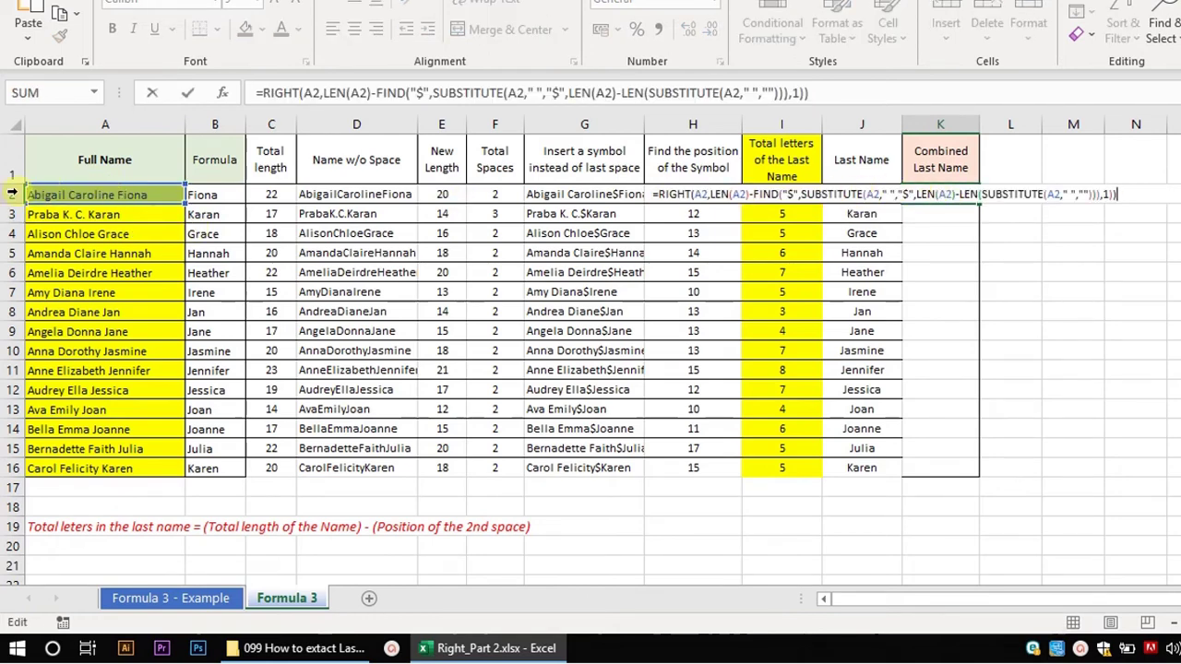
key(Escape)
key(F2)
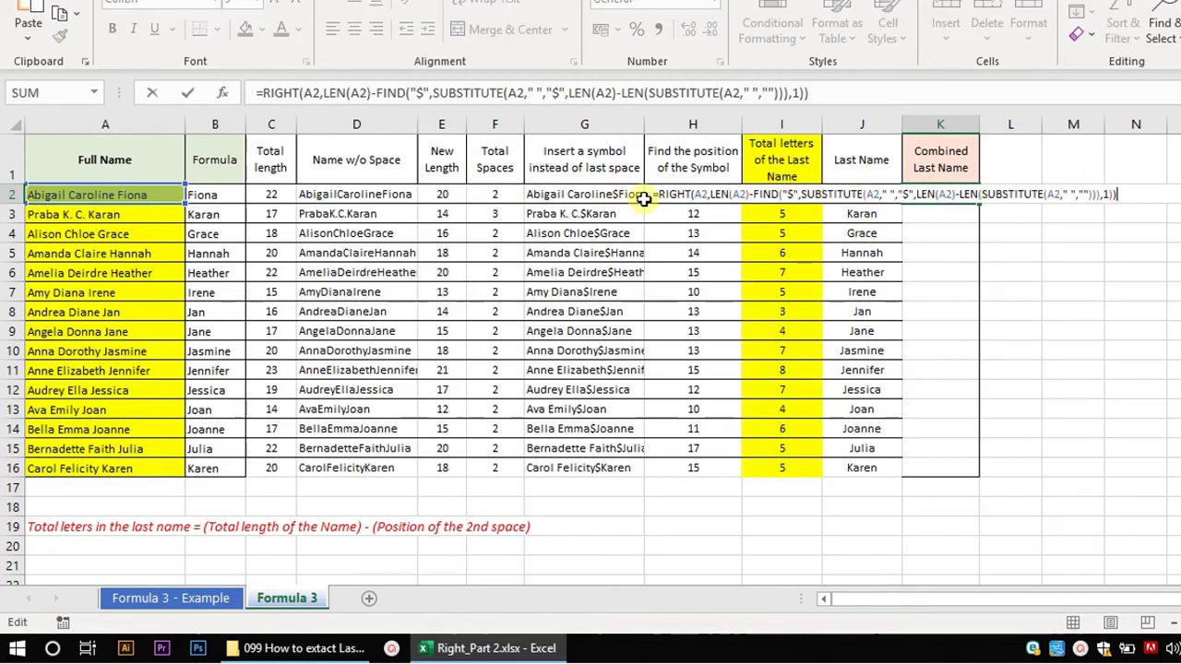
drag(661, 198, 1083, 200)
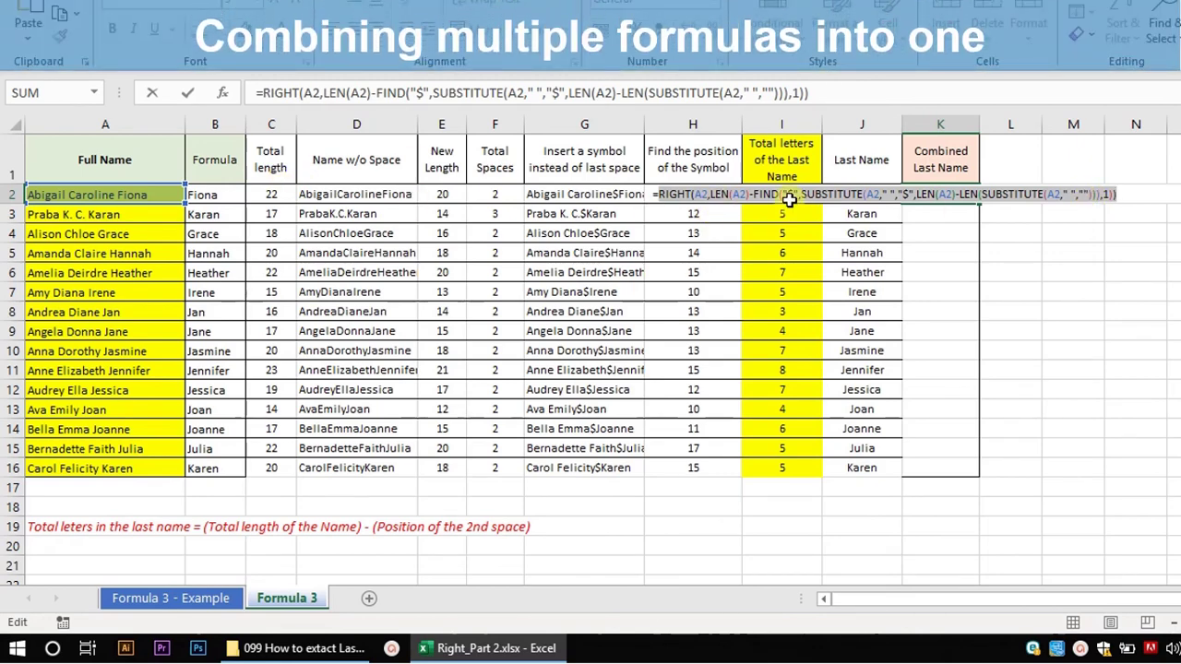
key(Escape)
key(F2)
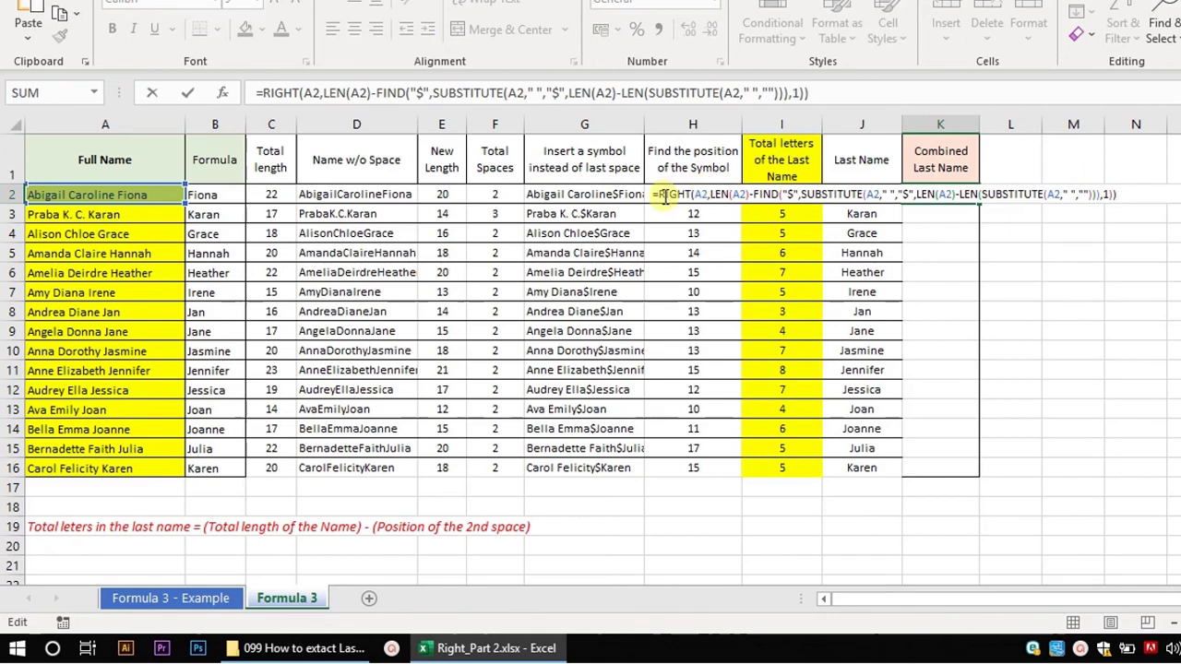
- Select all of K2's RIGHT/LEN/FIND/SUBSTITUTE formula text and copy it
key(Return)
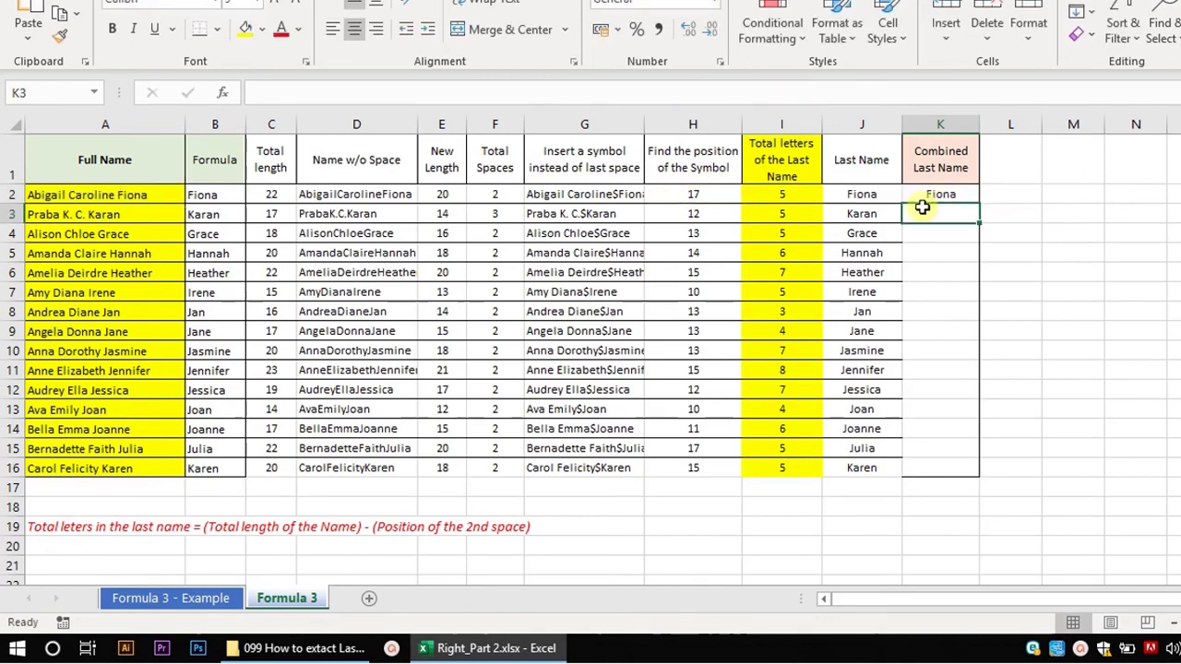
click(941, 194)
double_click(941, 194)
key(Return)
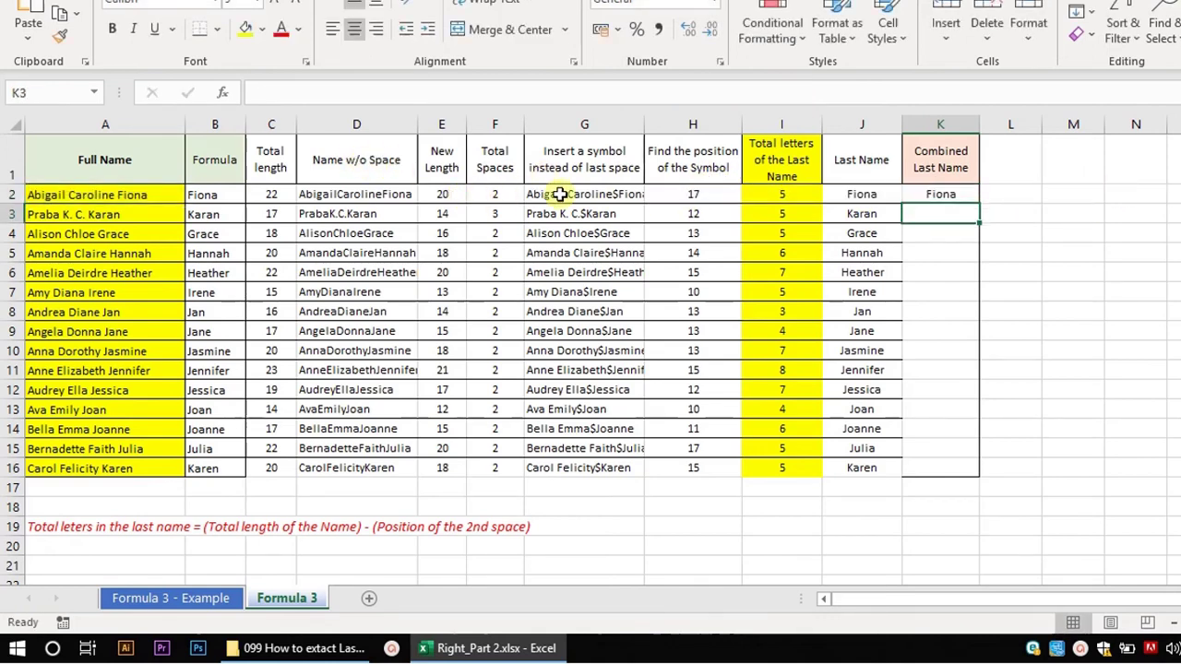
double_click(948, 194)
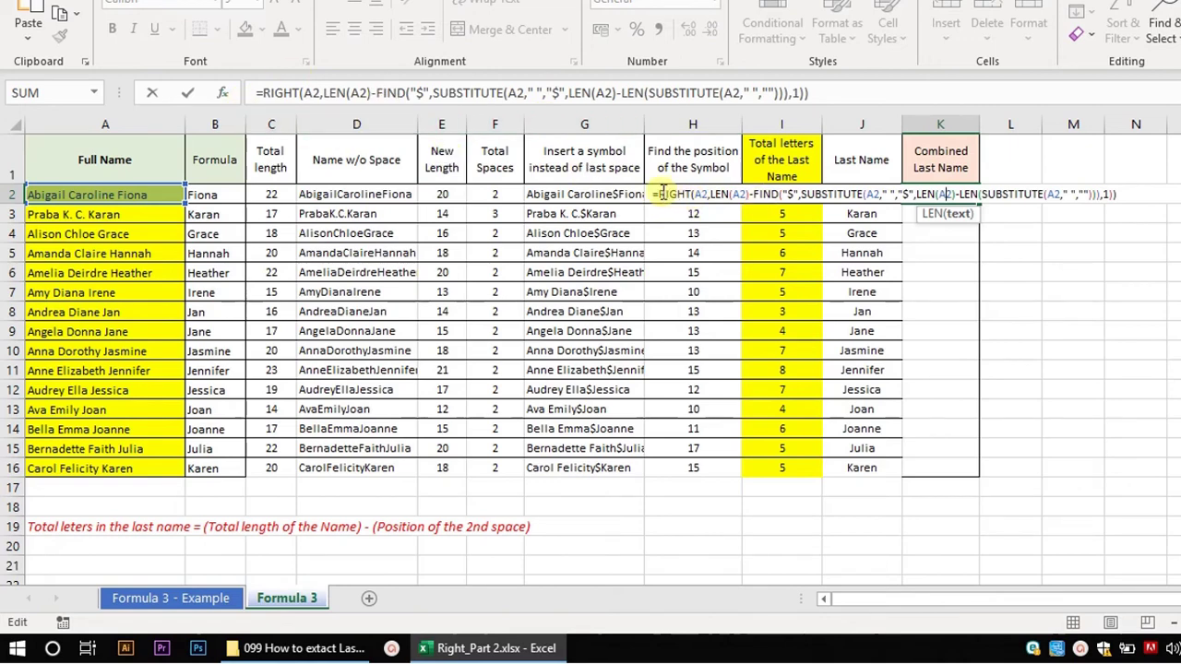
drag(659, 191, 1117, 188)
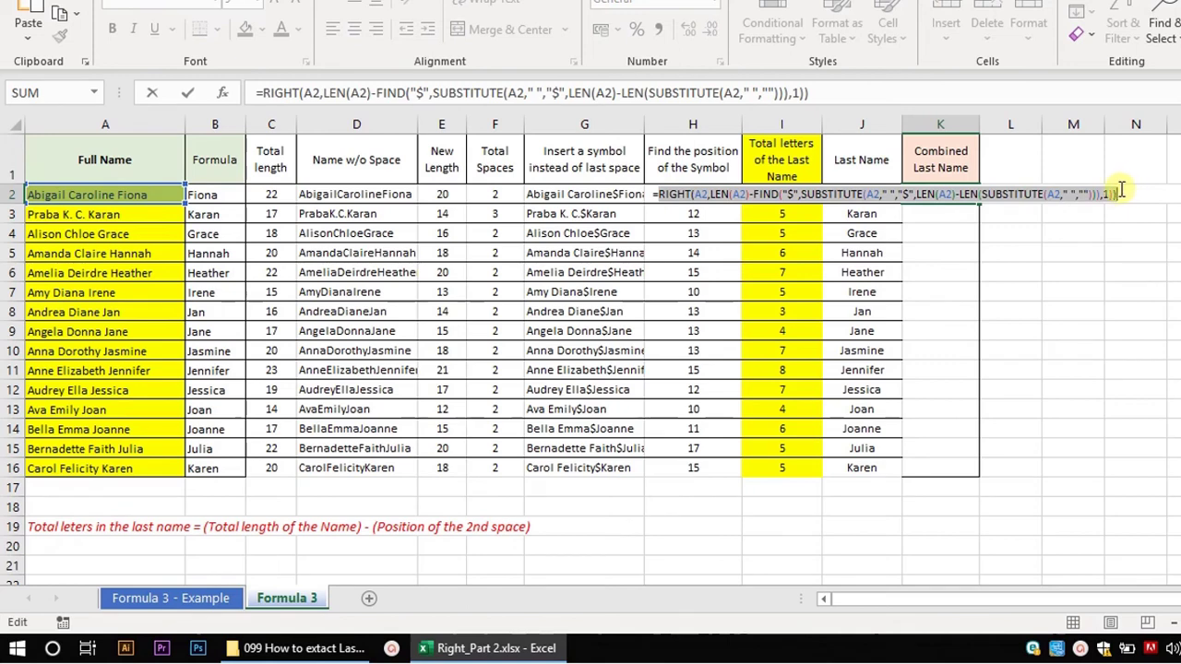
click(741, 193)
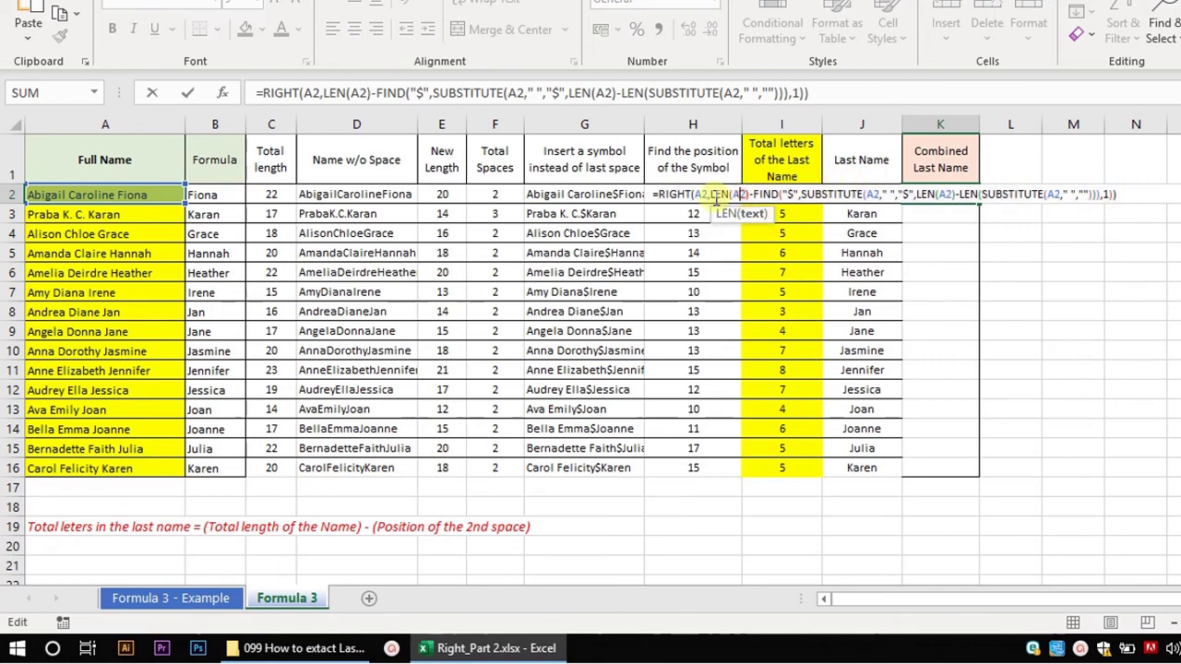
click(663, 193)
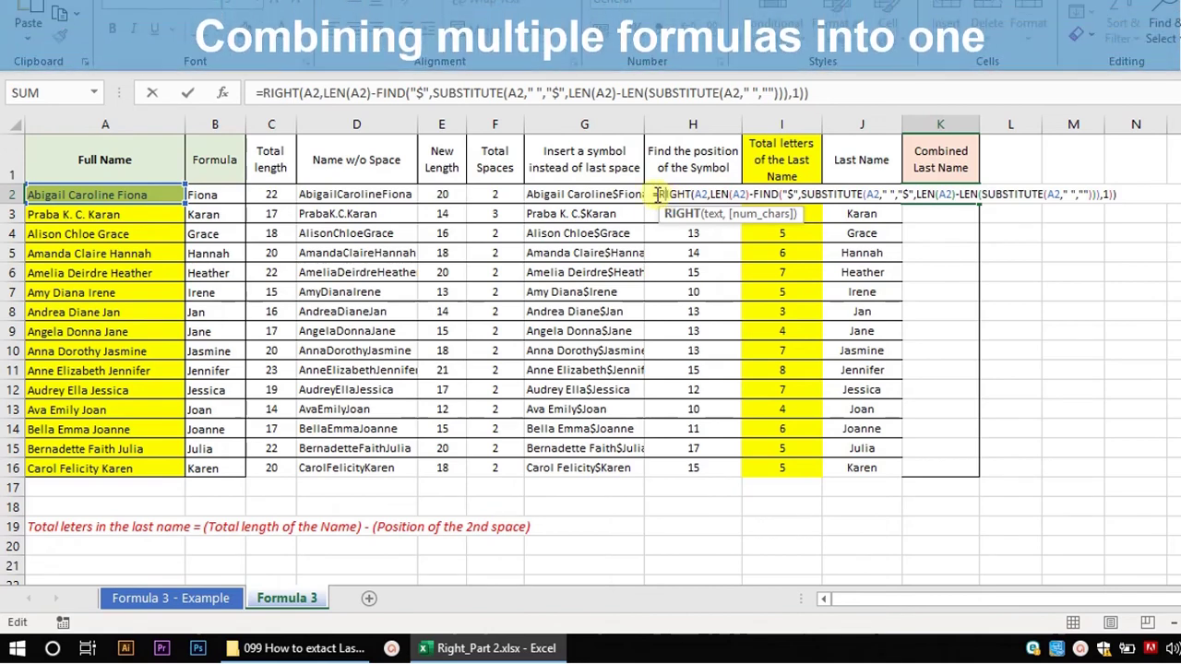
drag(658, 194, 1124, 205)
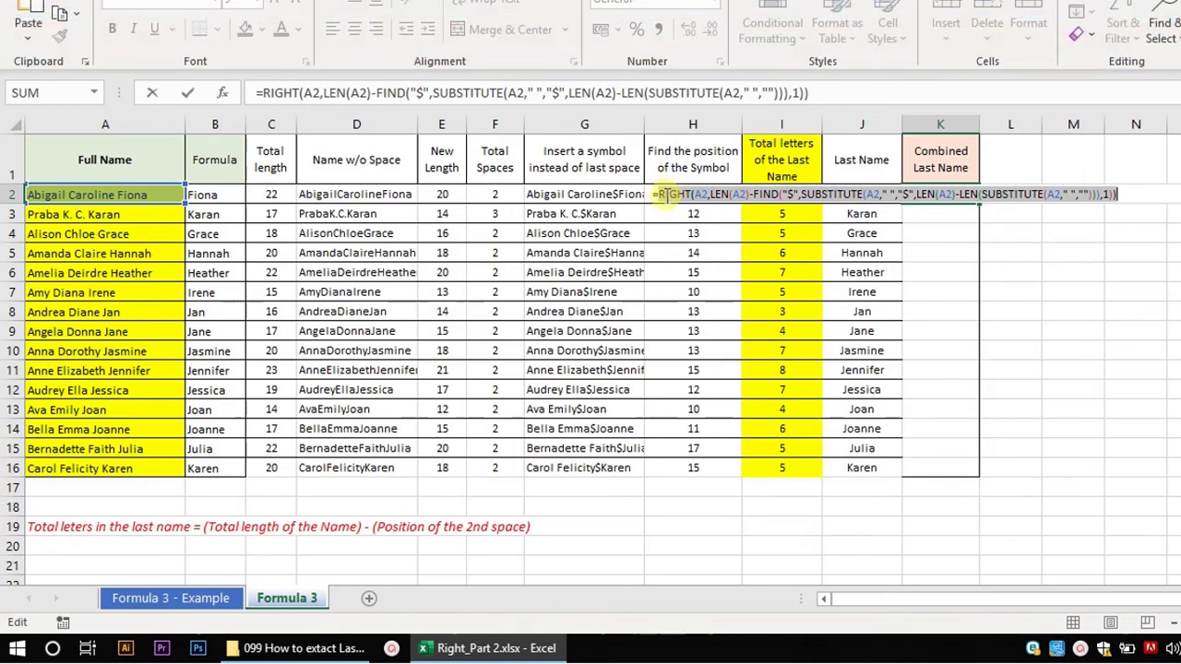
key(Escape)
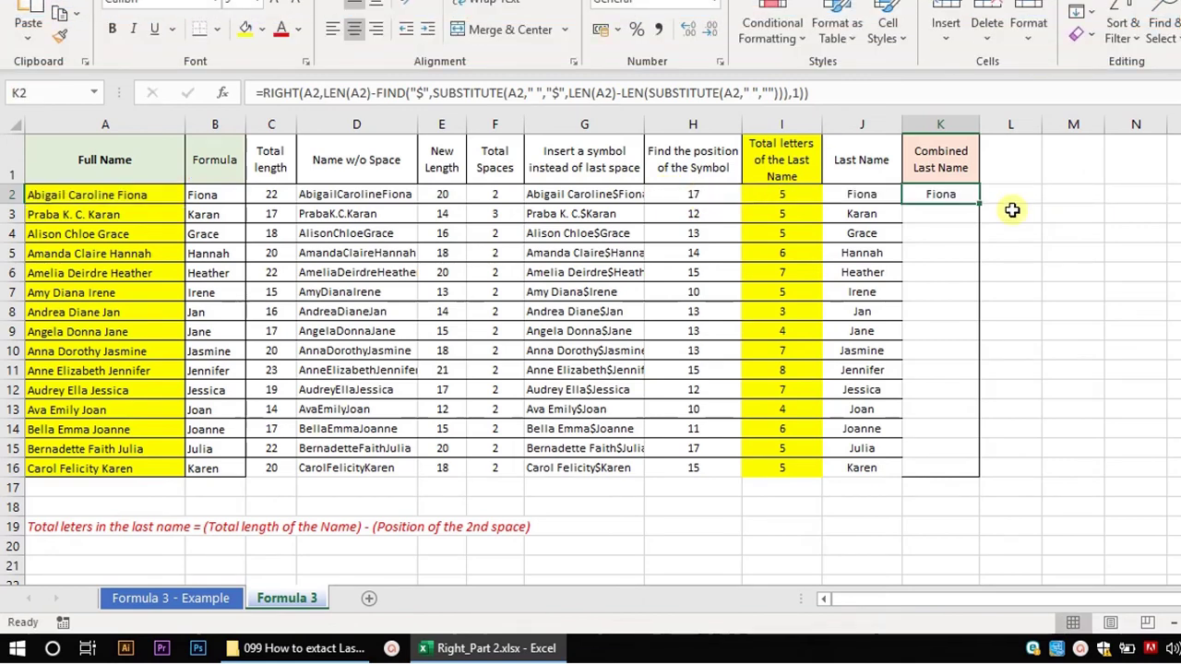
key(F2)
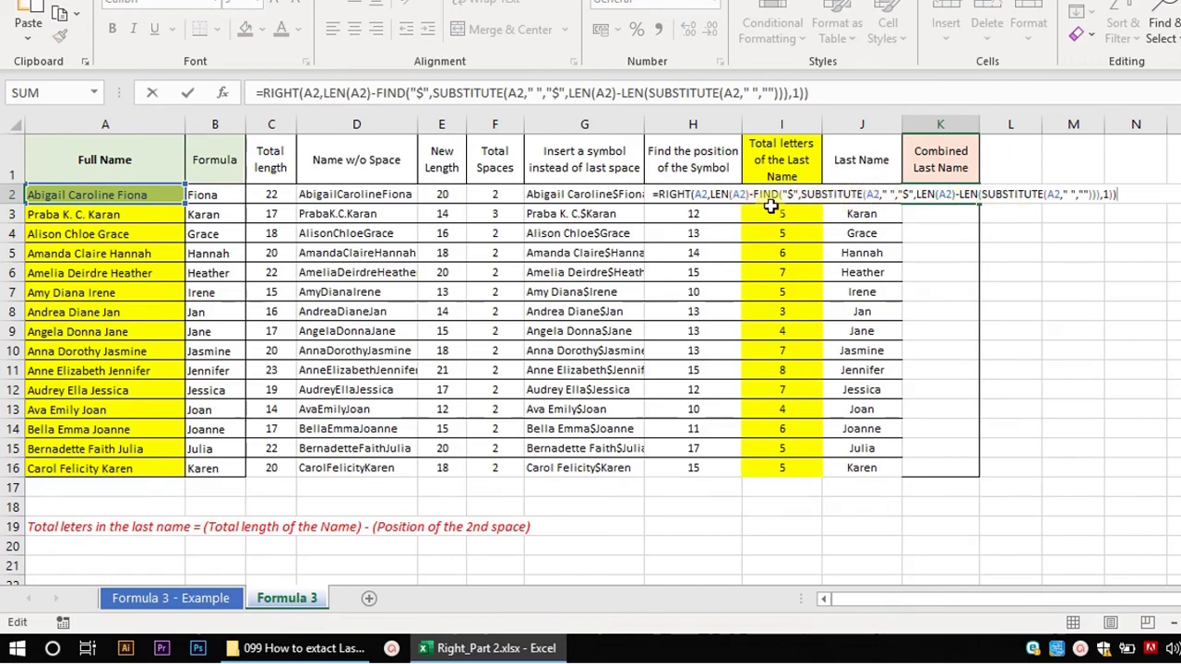
key(Escape)
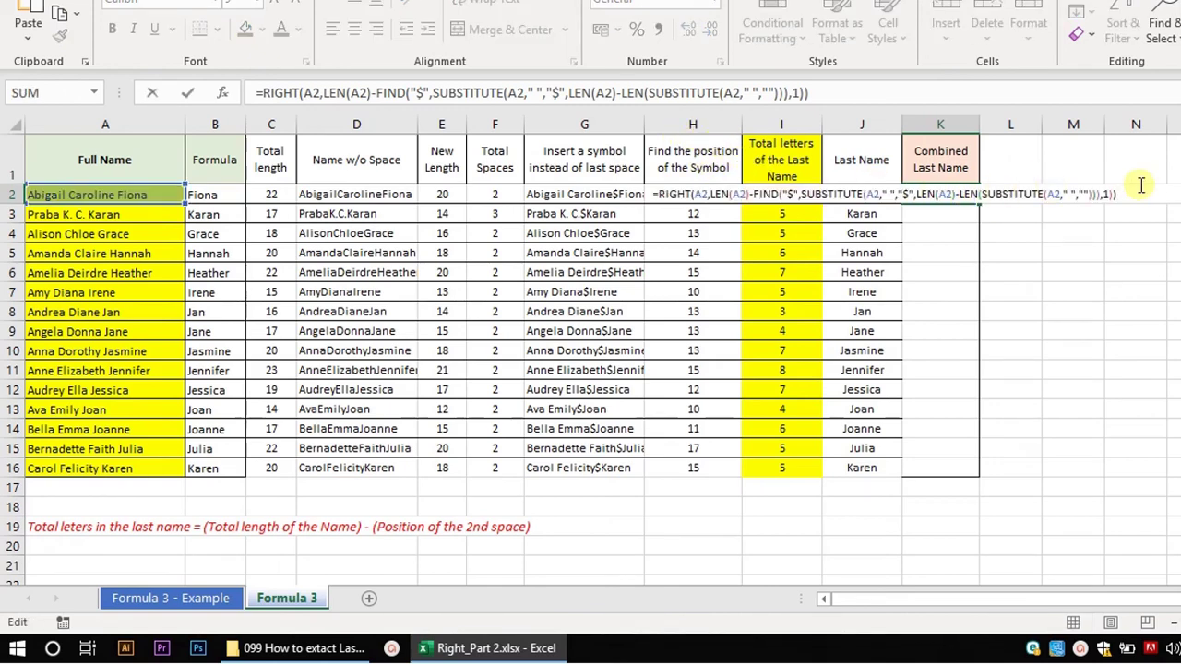
drag(1118, 194, 573, 194)
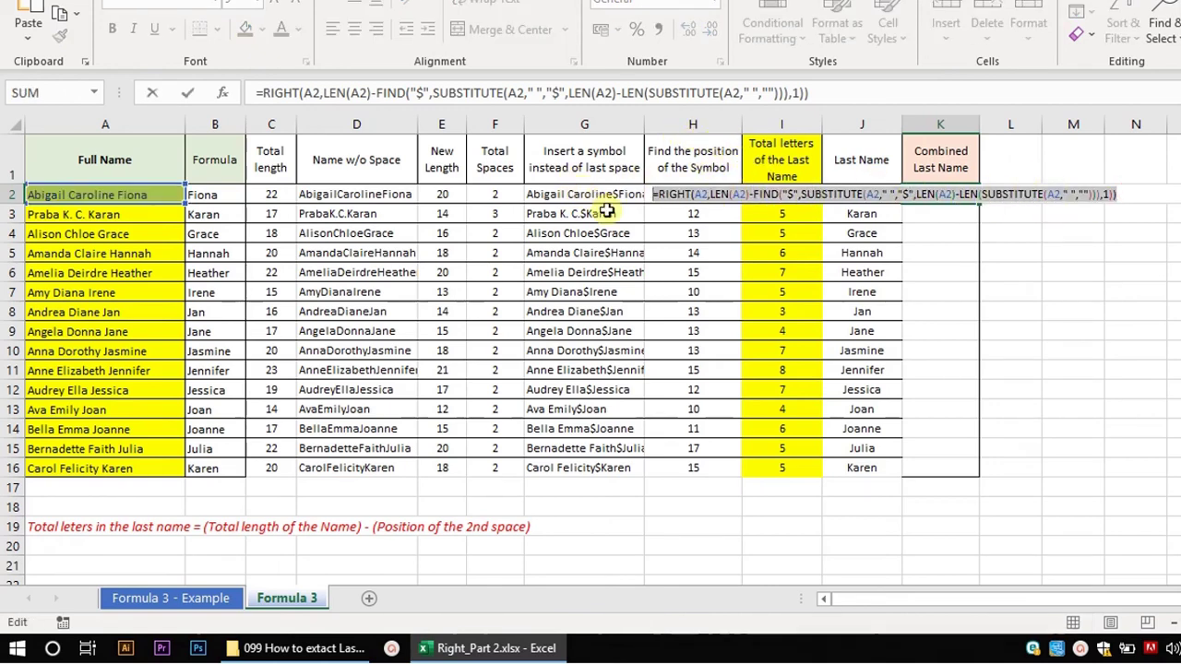
key(Escape)
- Paste the formula into N17, check it returns Fiona, and drag N17 onto K2
click(1128, 483)
text(=RIGHT(A2,LEN(A2)-FIND("$",SUBSTITUTE(A2," ","$",LEN(A2)-LEN(SUBSTITUTE(A2," ",""))))))
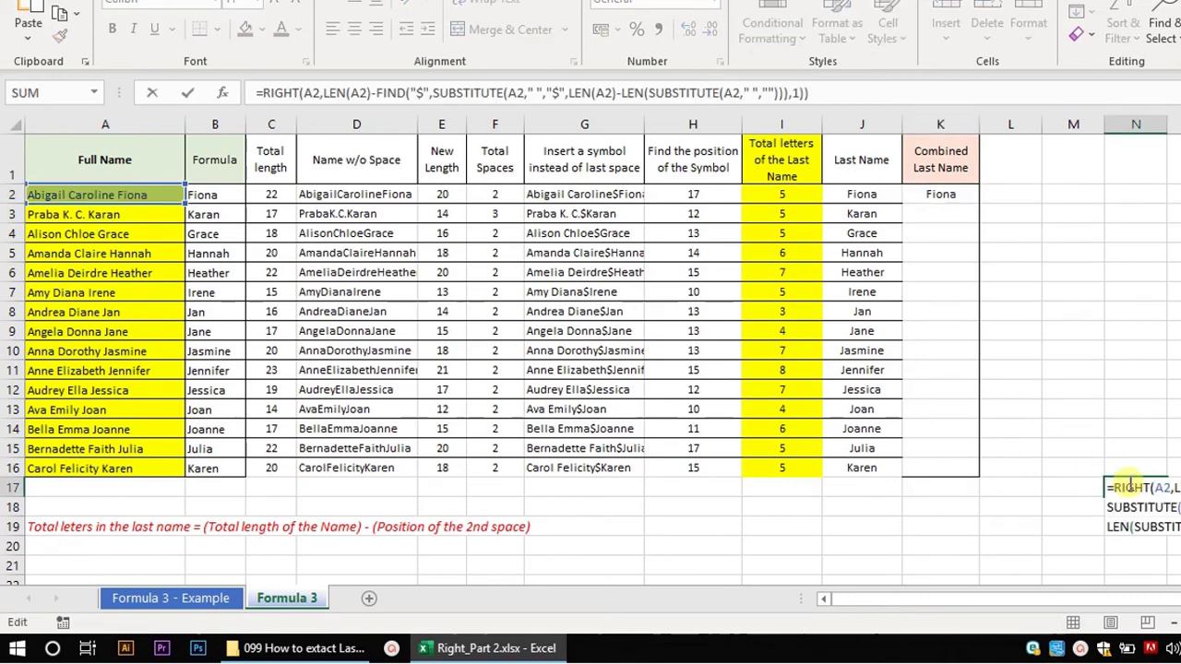
key(Return)
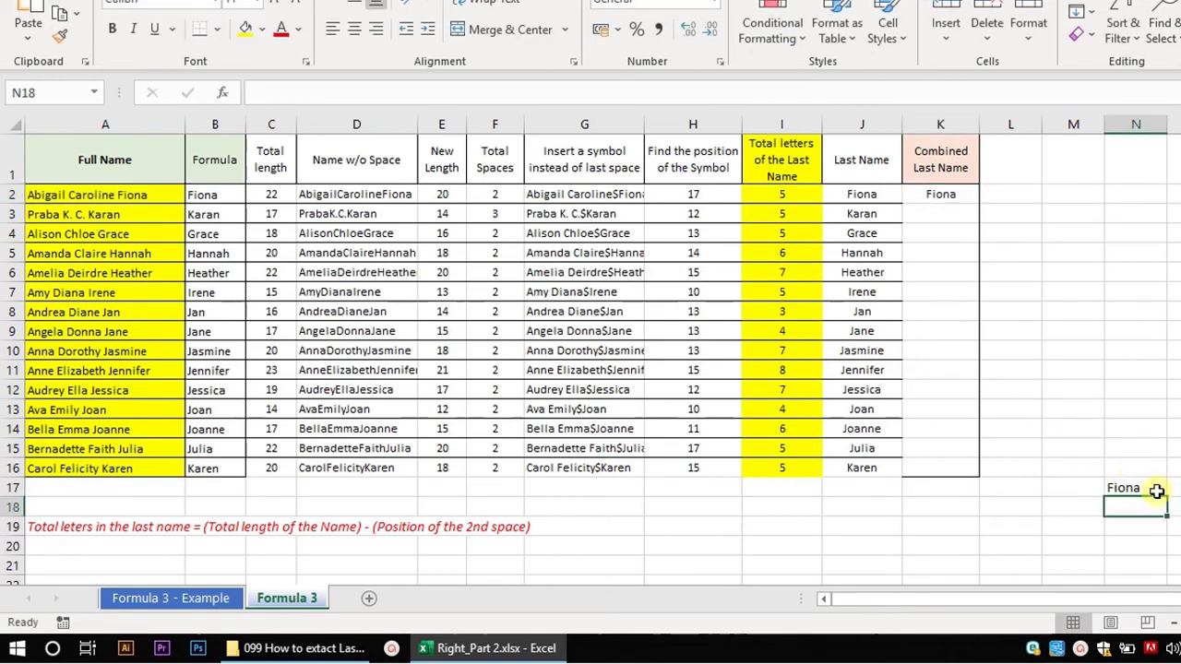
click(1151, 487)
double_click(1150, 487)
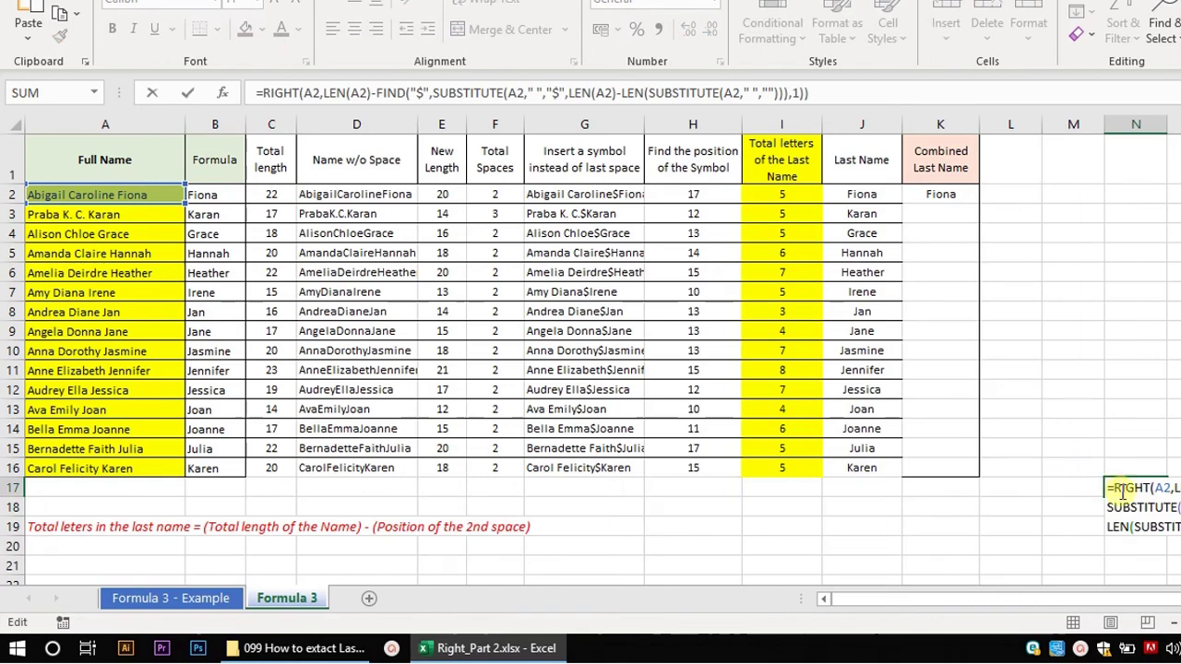
key(Escape)
drag(1141, 478, 928, 477)
- Confirm replacing K2's contents and verify K5's formula returns Hannah
click(636, 337)
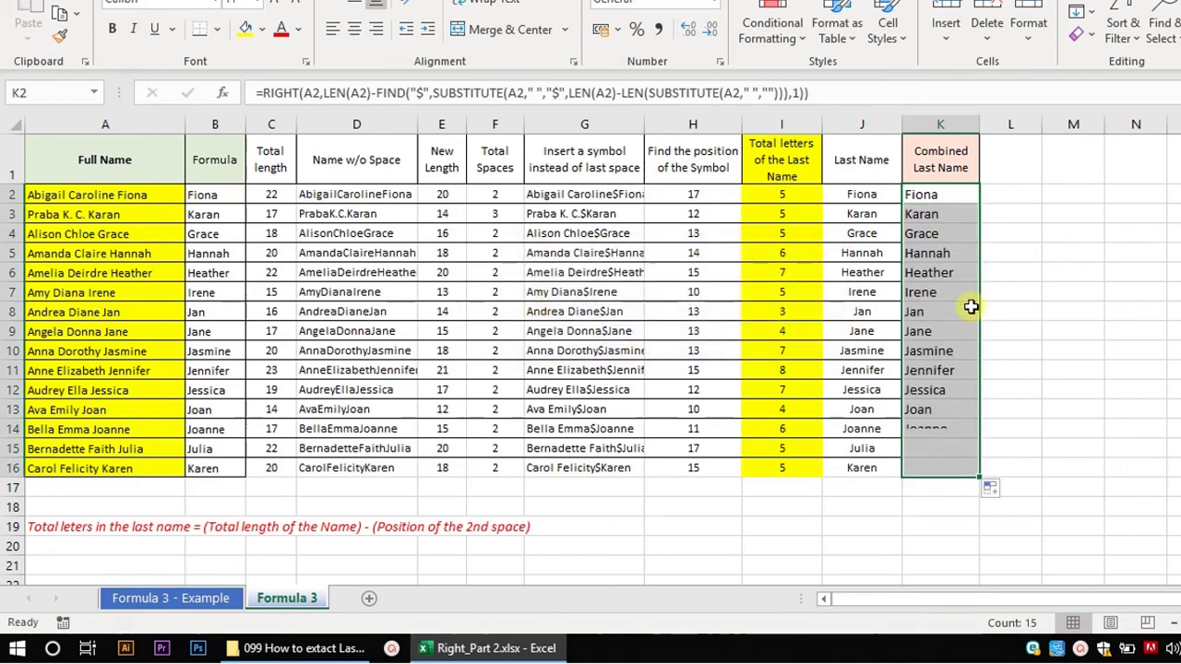
double_click(961, 249)
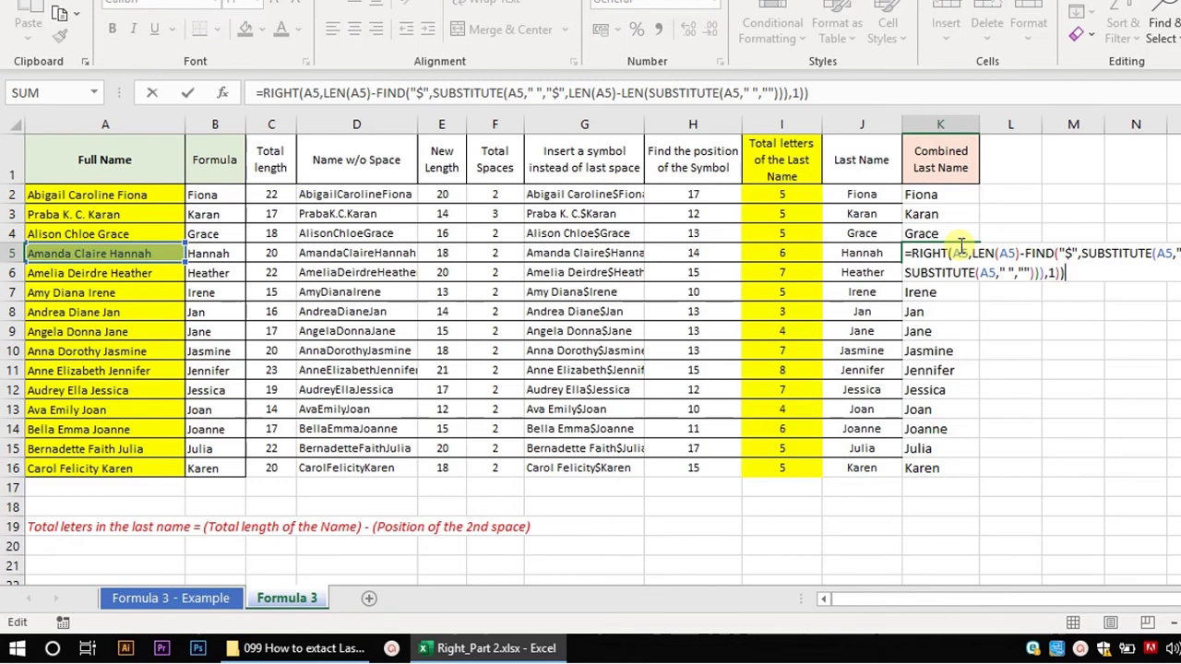
key(Return)
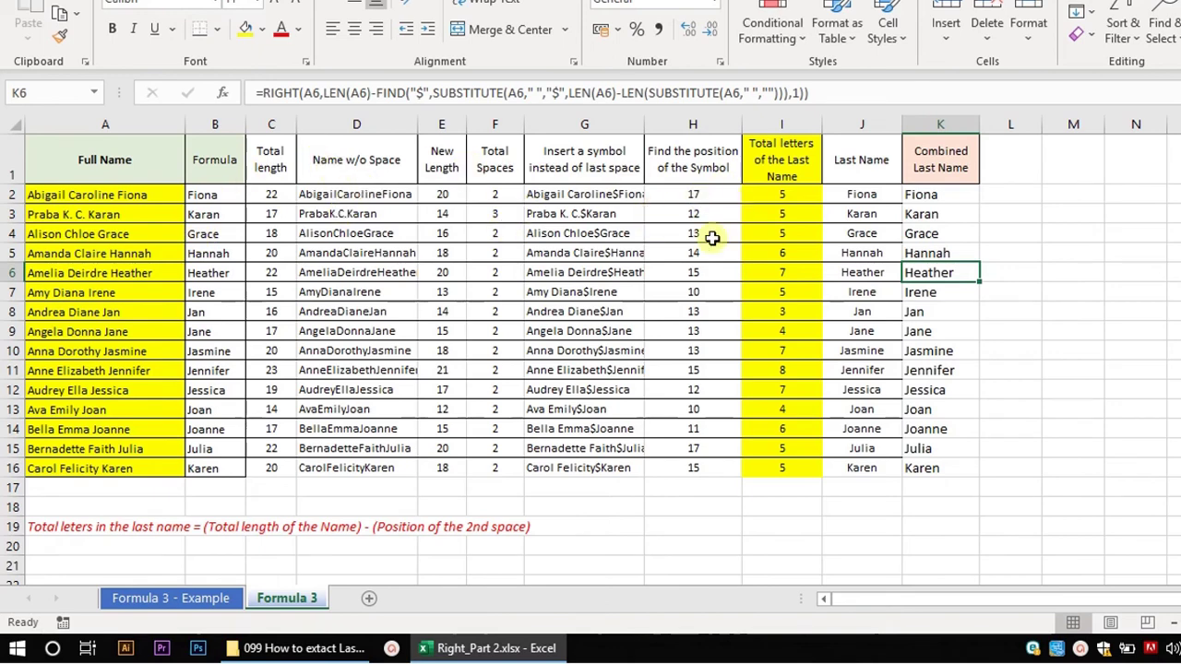
click(940, 196)
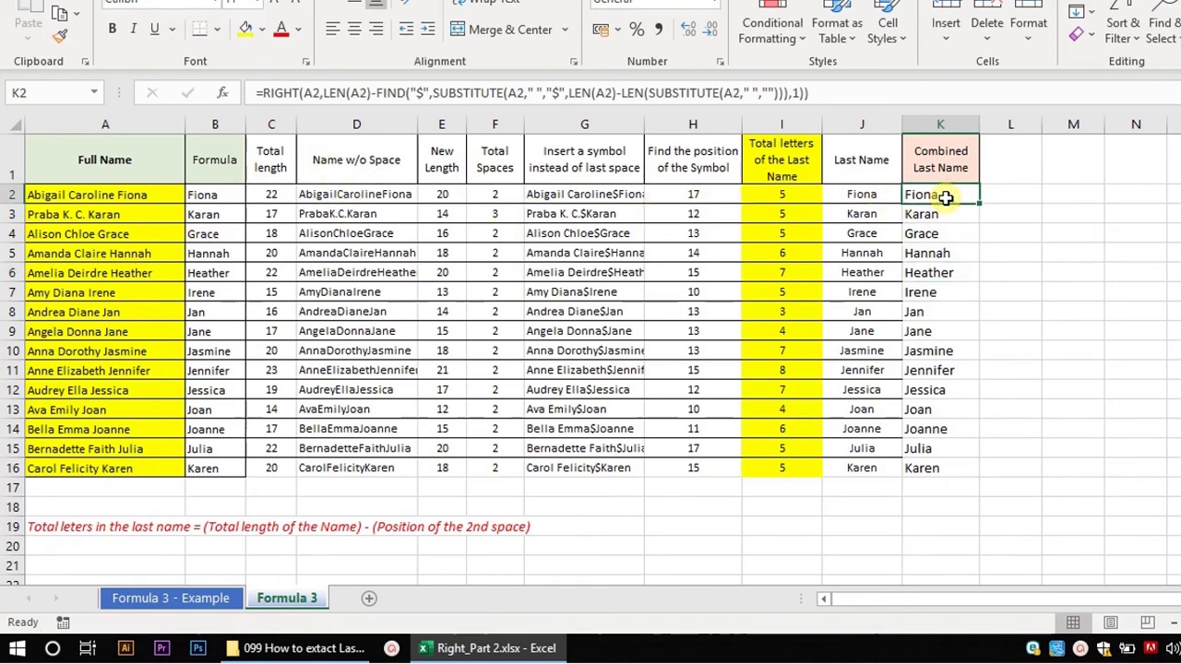